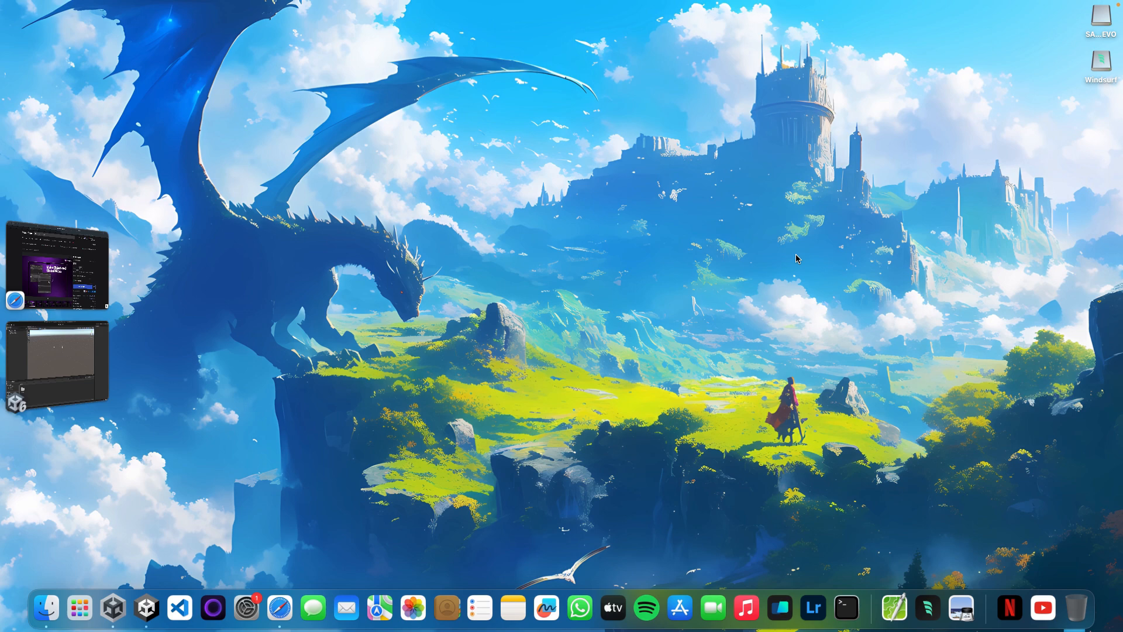
- Switch to the Pro Inspector page on the Unity Asset Store in Safari and allow it to open the asset in Unity
left_click(40, 361)
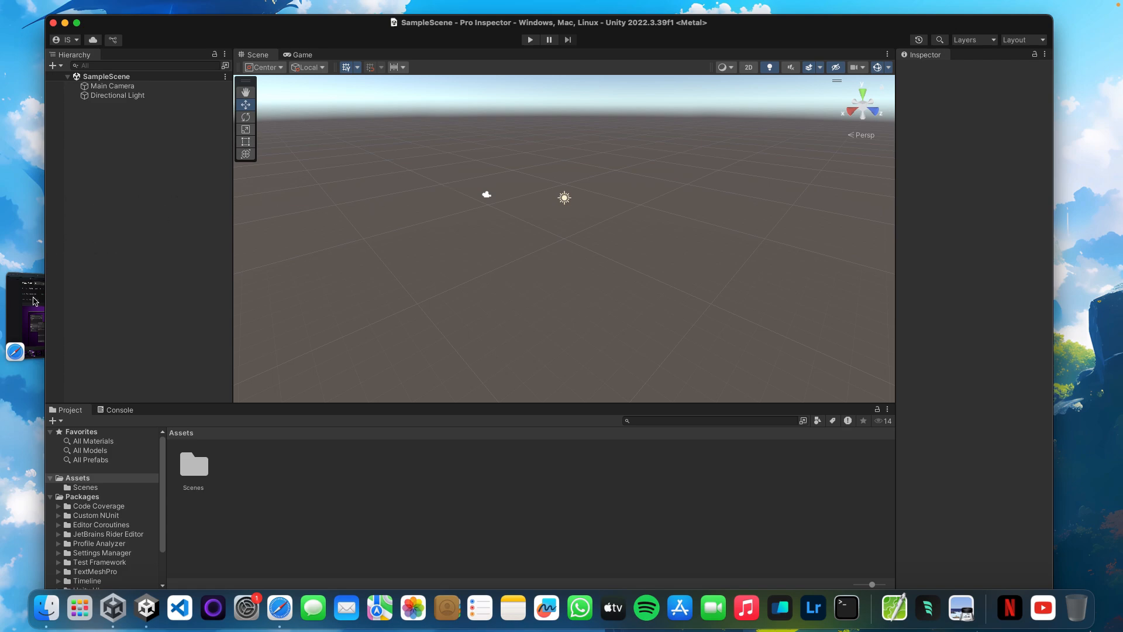
left_click(33, 302)
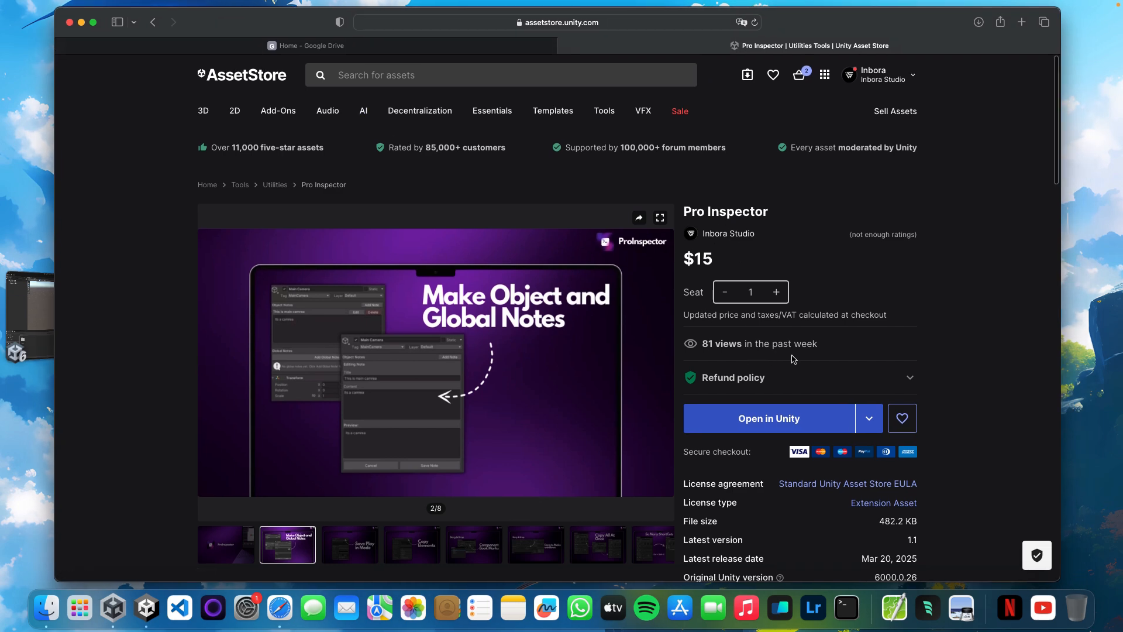
scroll(793, 358, "down", 1)
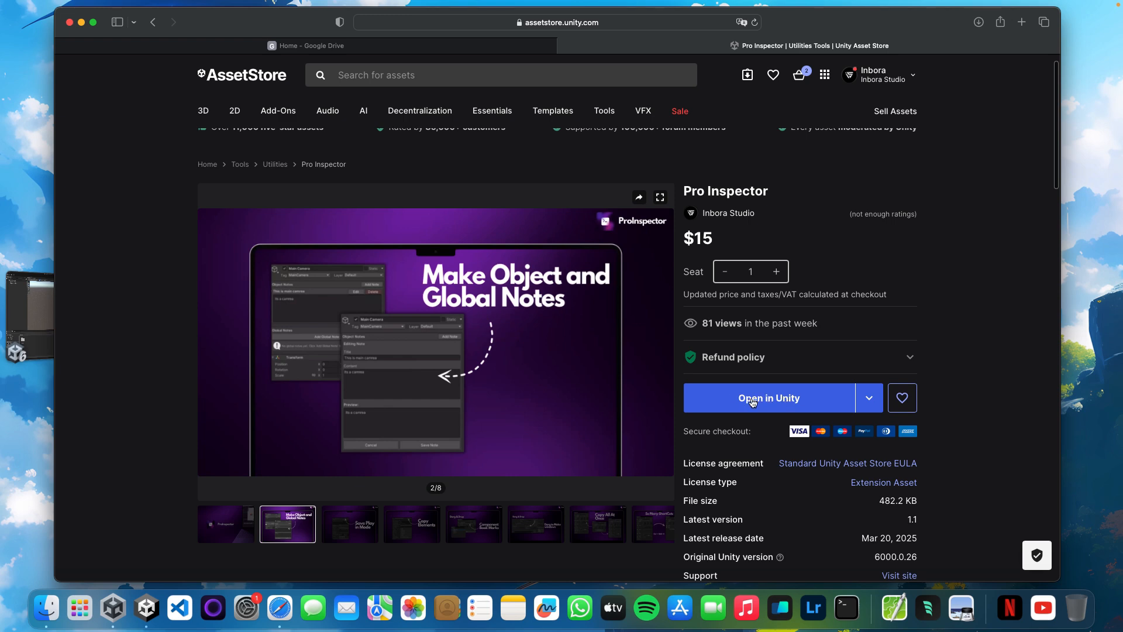
left_click(764, 400)
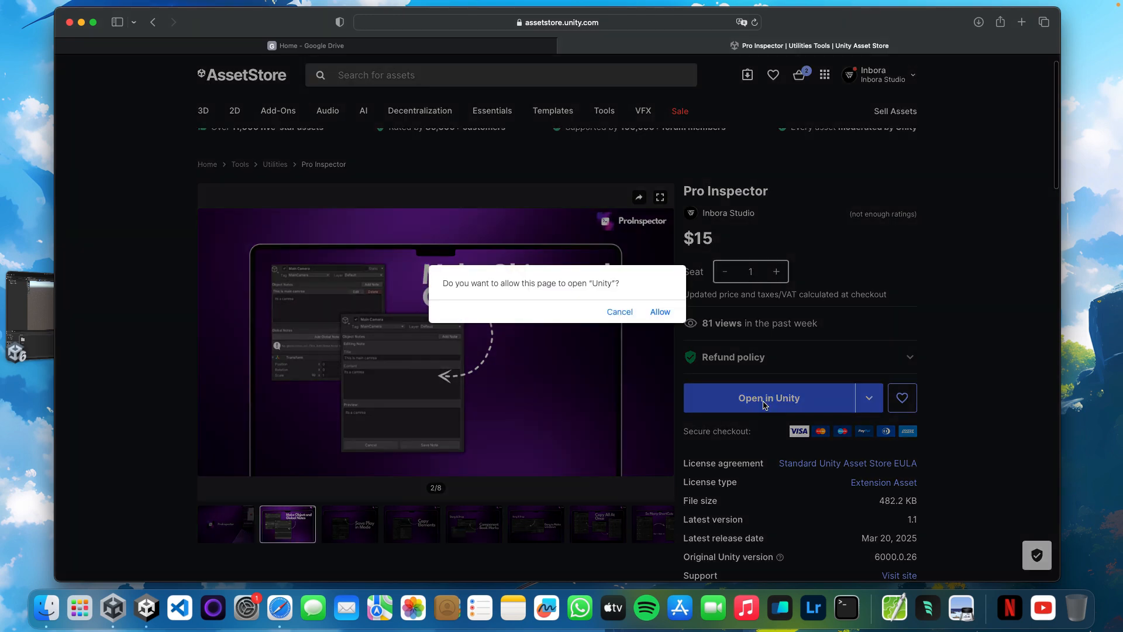
left_click(660, 312)
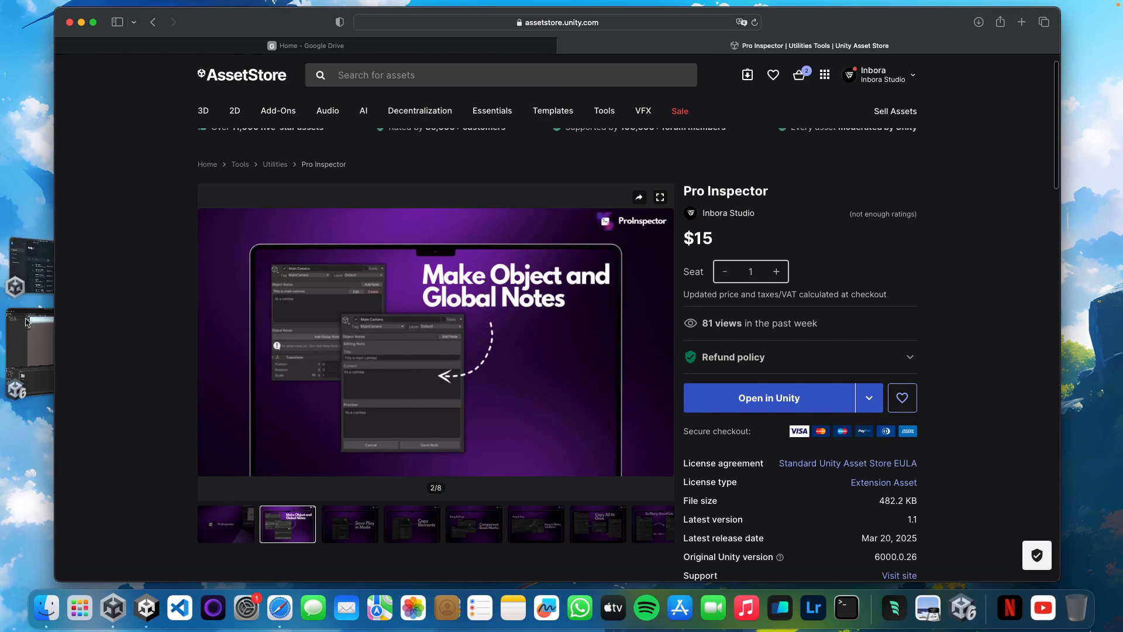
- Return to the Unity editor, open the Package Manager and search My Assets for "pro inspector"
left_click(42, 333)
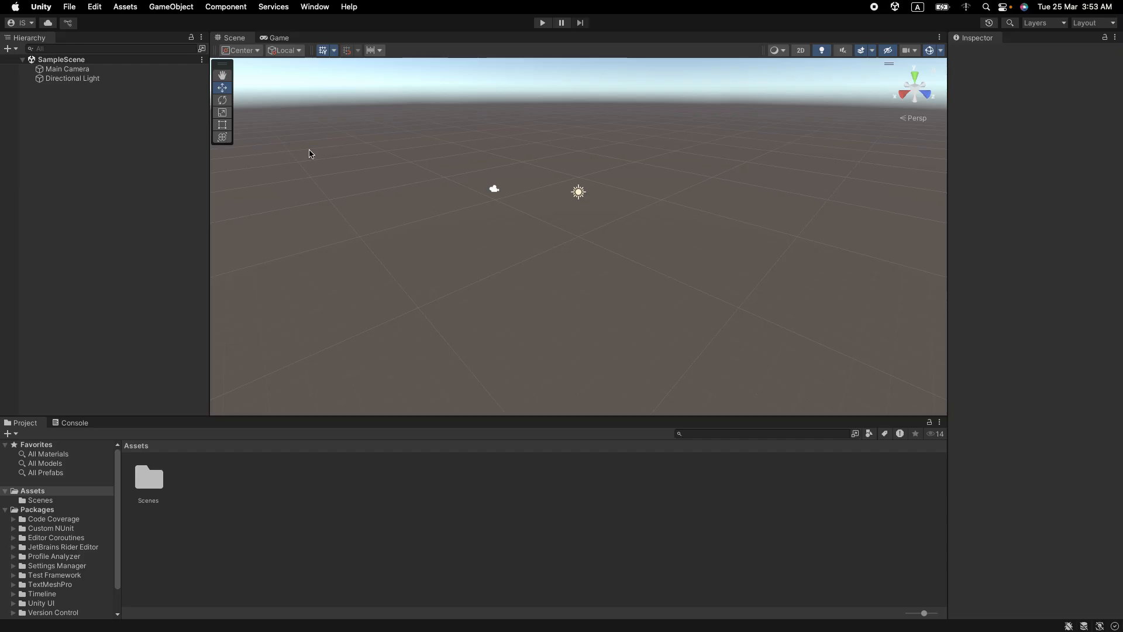
left_click(315, 7)
left_click(336, 237)
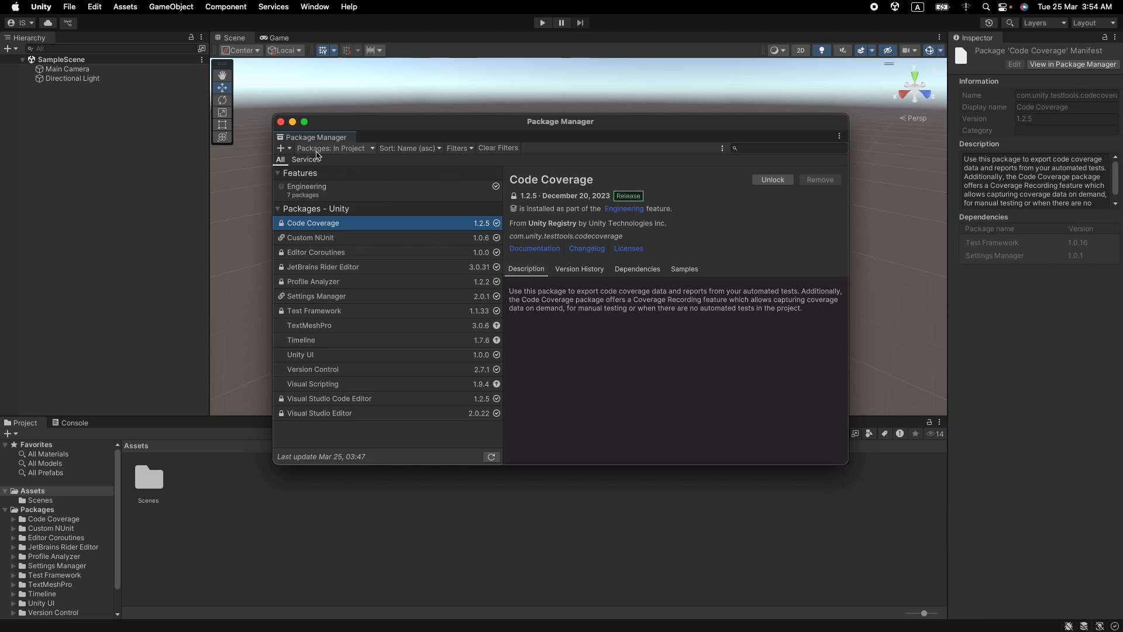
left_click(319, 148)
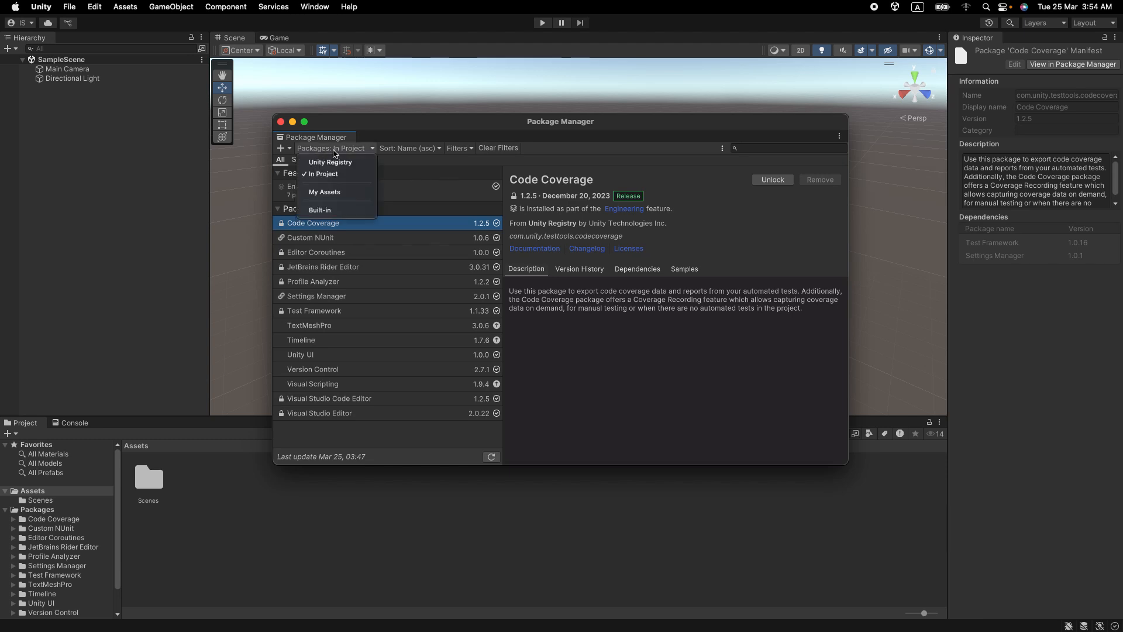
left_click(343, 192)
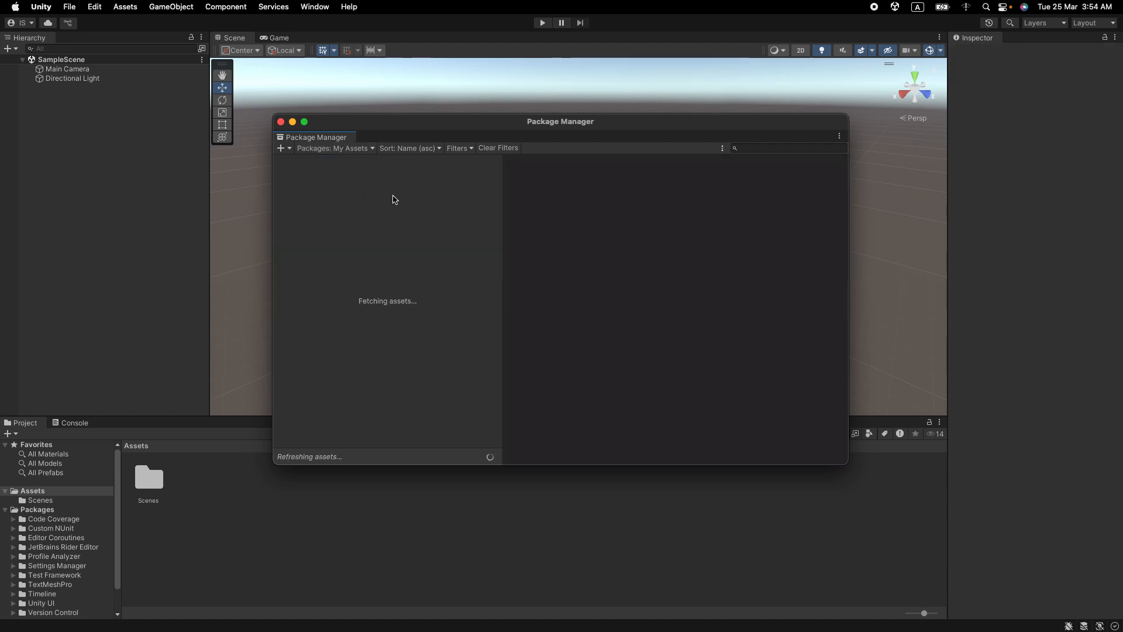
left_click(755, 149)
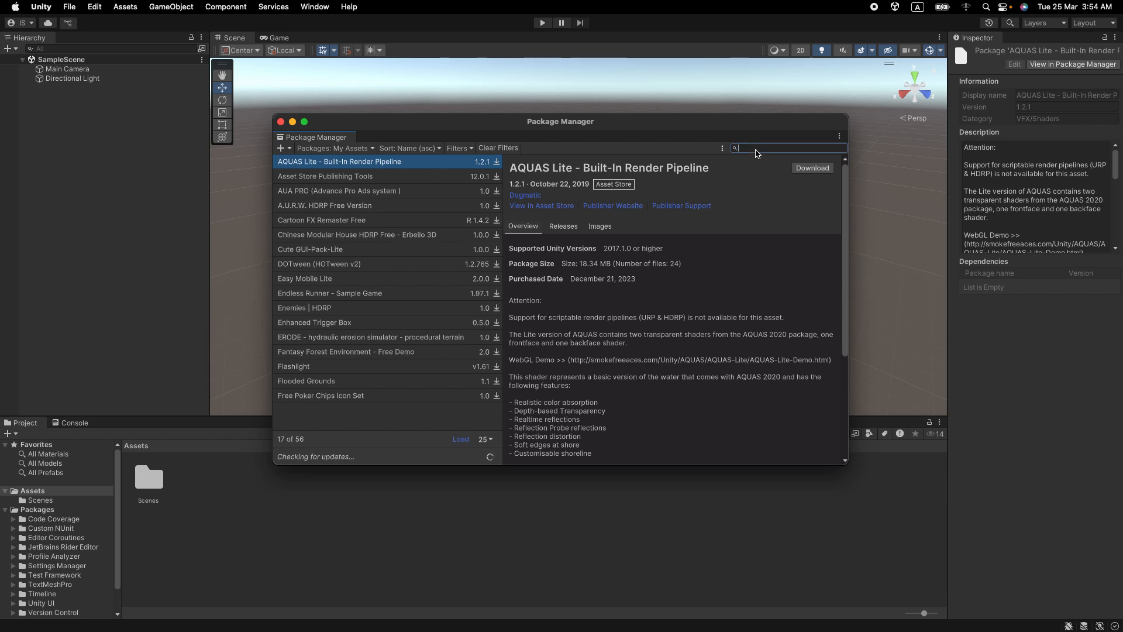
type("pro insepctor")
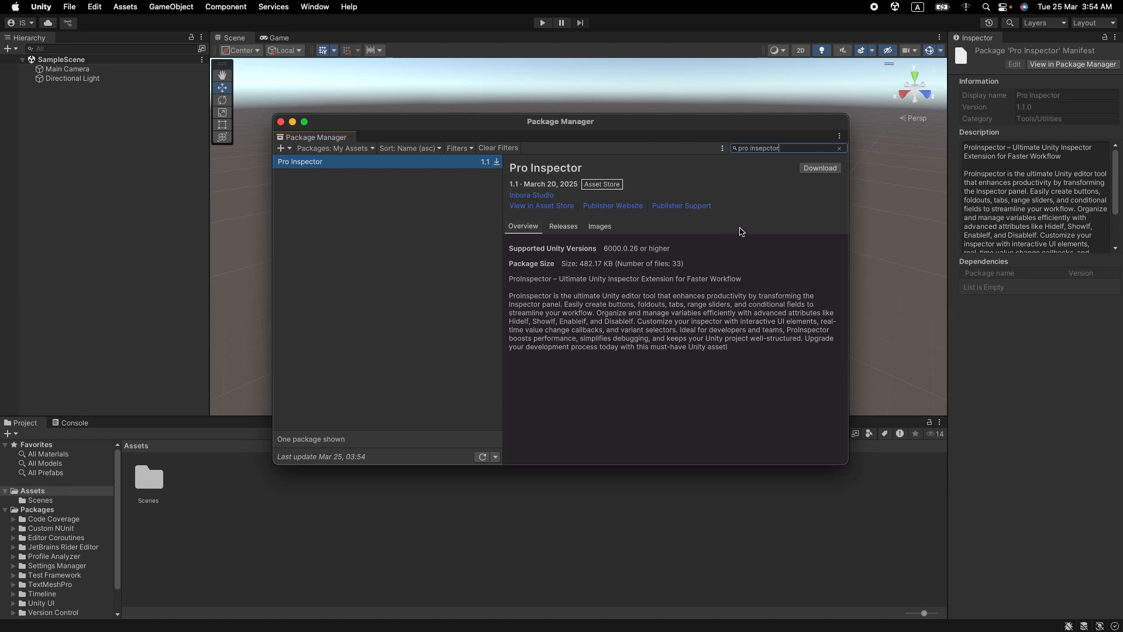
- Download the Pro Inspector package, import all its files into the project and close the Package Manager
left_click(819, 169)
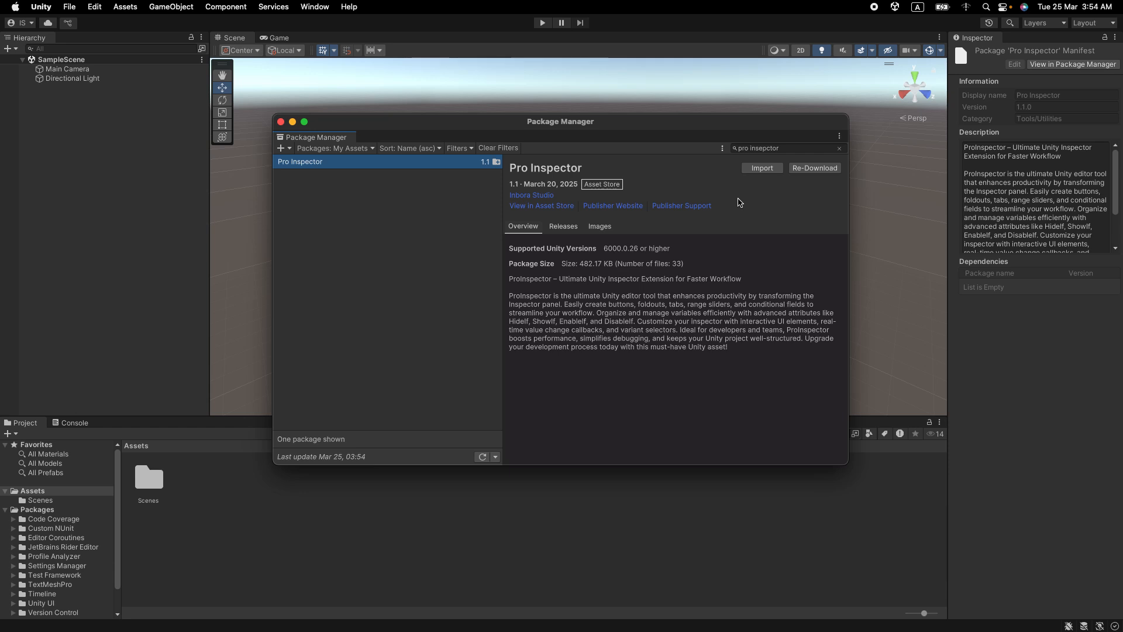
left_click(762, 172)
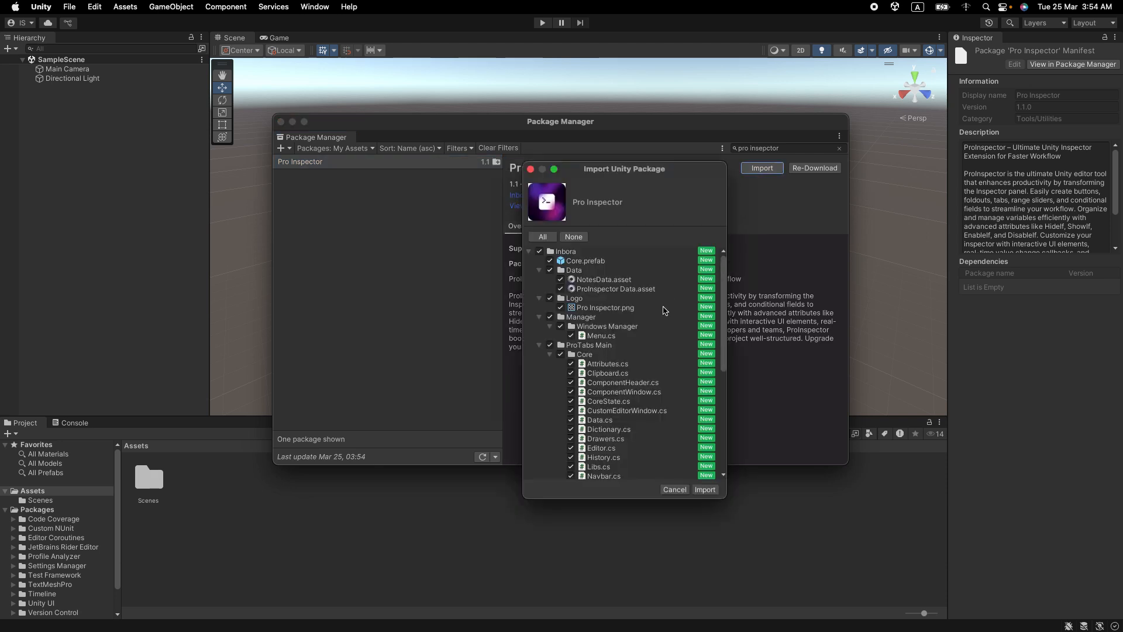
scroll(628, 305, "down", 3)
scroll(631, 307, "up", 3)
left_click(705, 490)
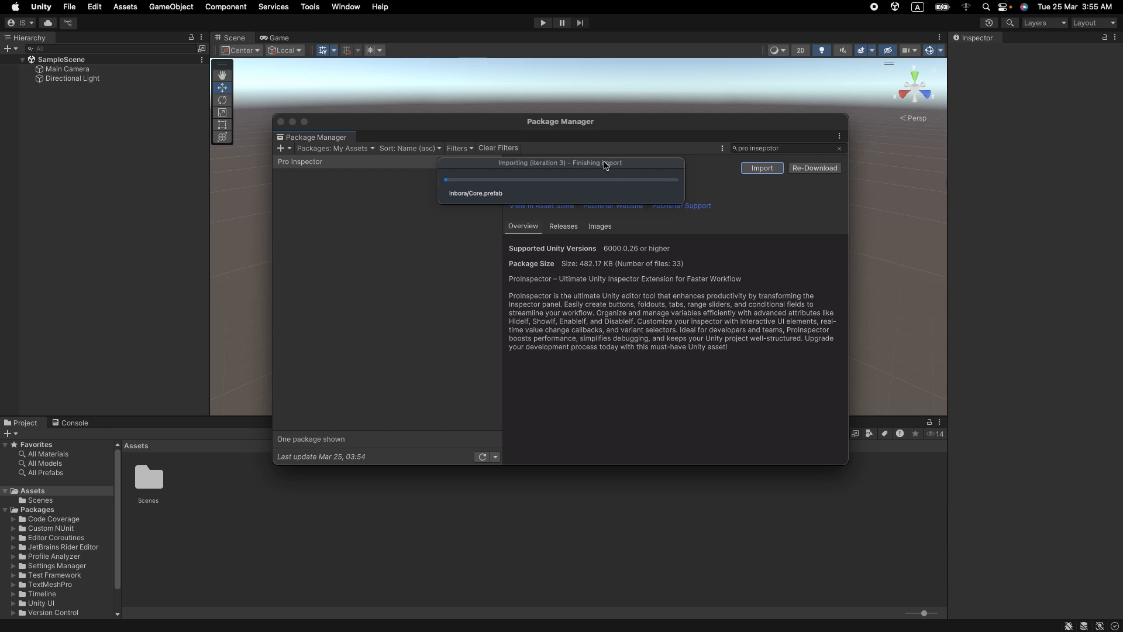
left_click(281, 122)
- Clear the Console messages and return to the project's Assets folder
left_click(79, 425)
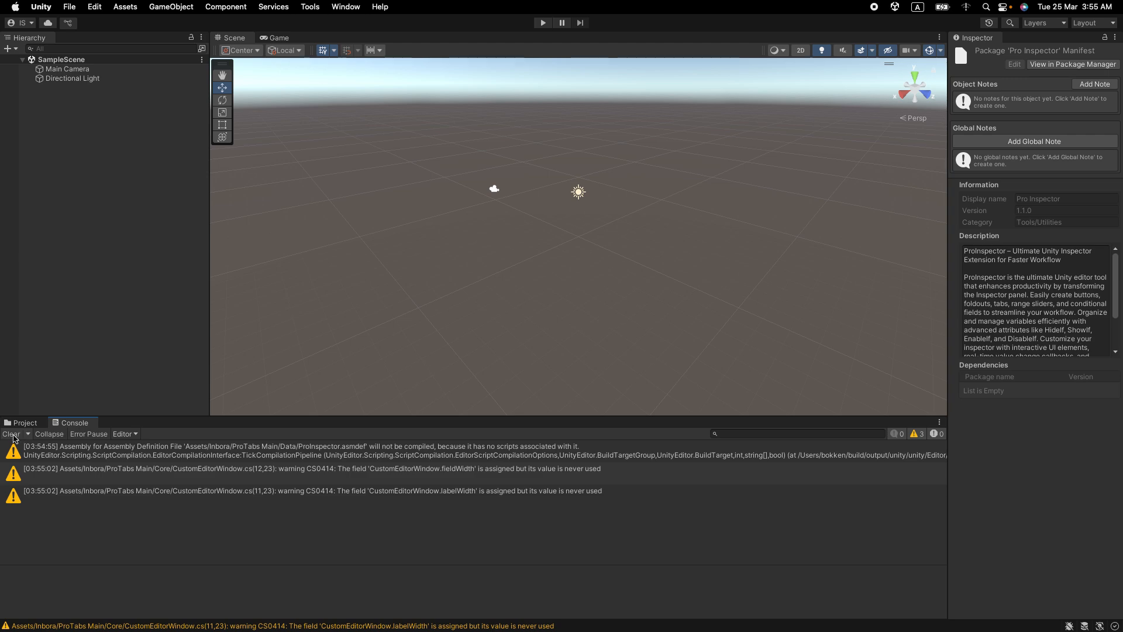
left_click(13, 433)
double_click(24, 423)
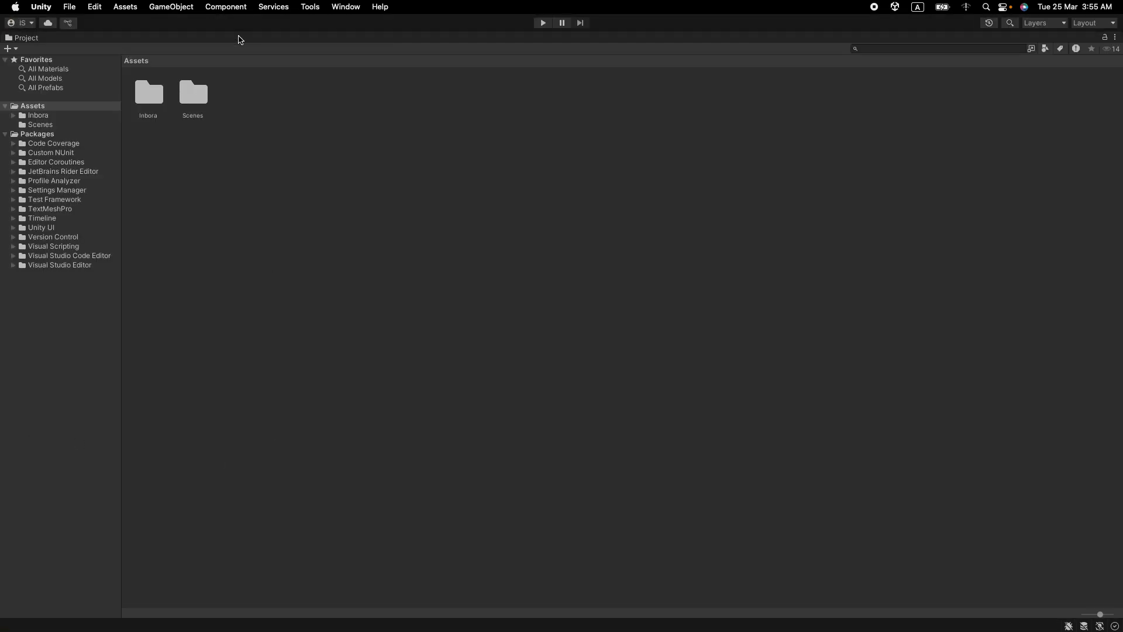
double_click(240, 37)
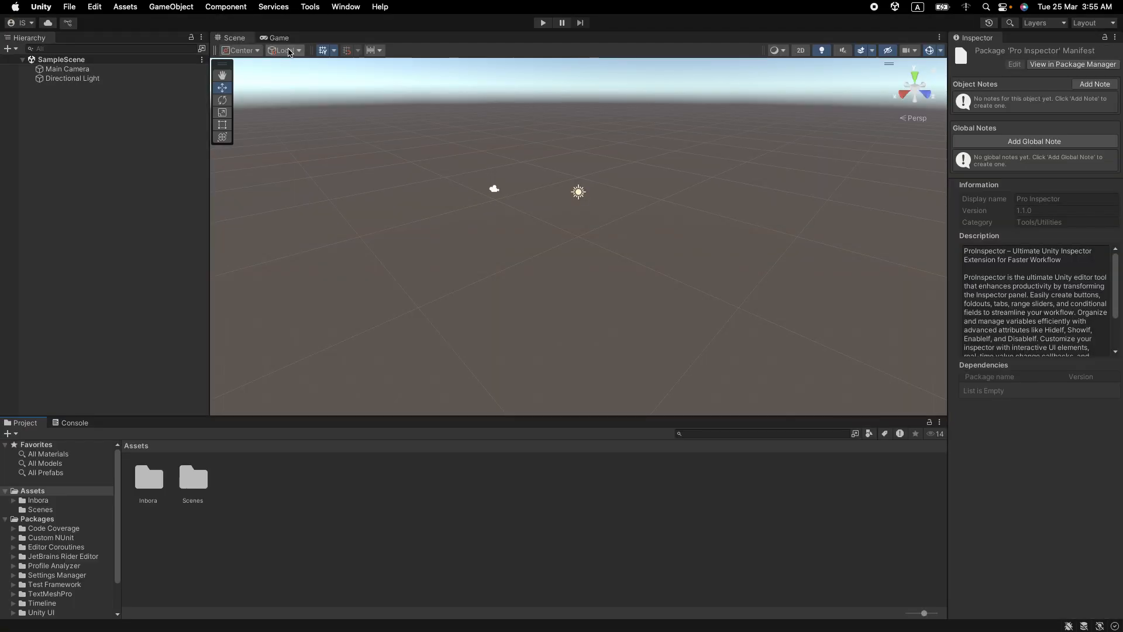
left_click(310, 7)
mouse_move(326, 25)
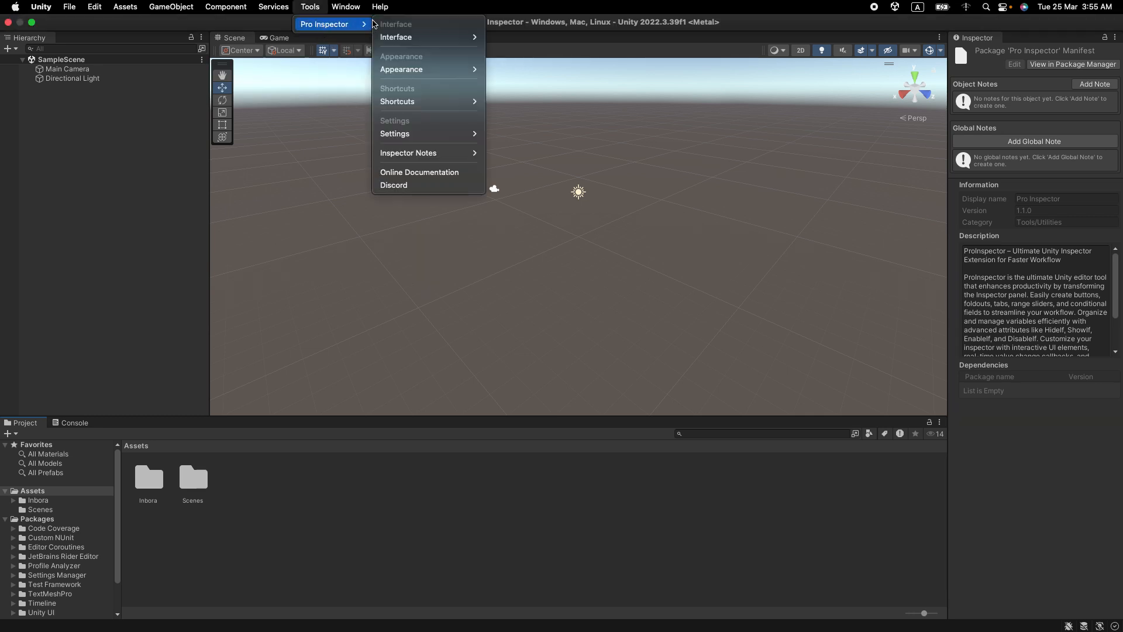
mouse_move(408, 40)
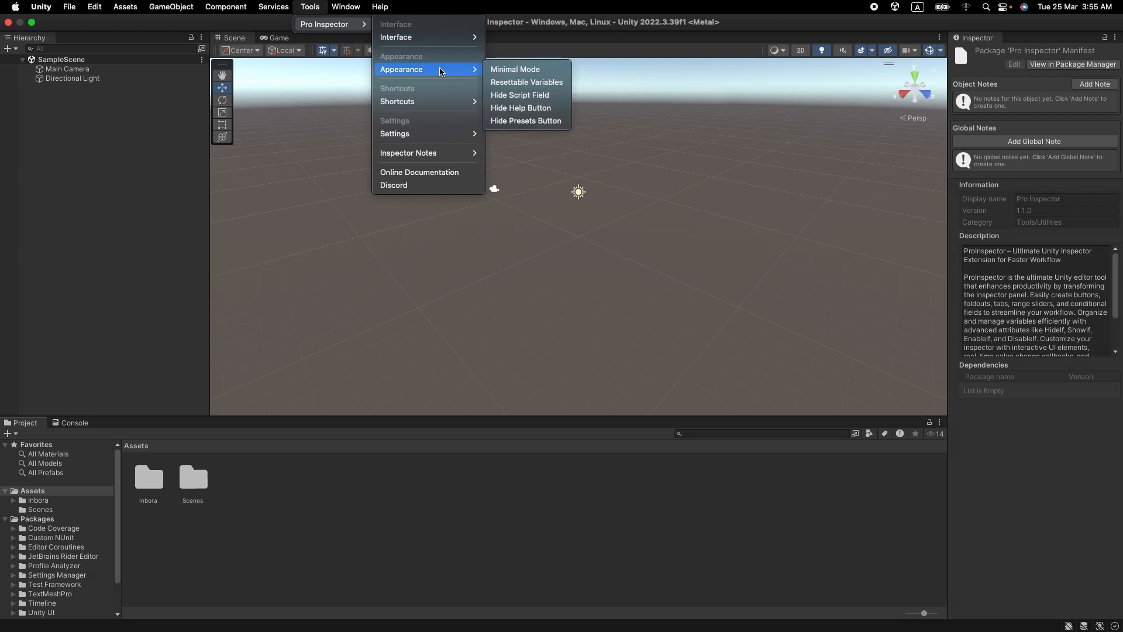
mouse_move(443, 138)
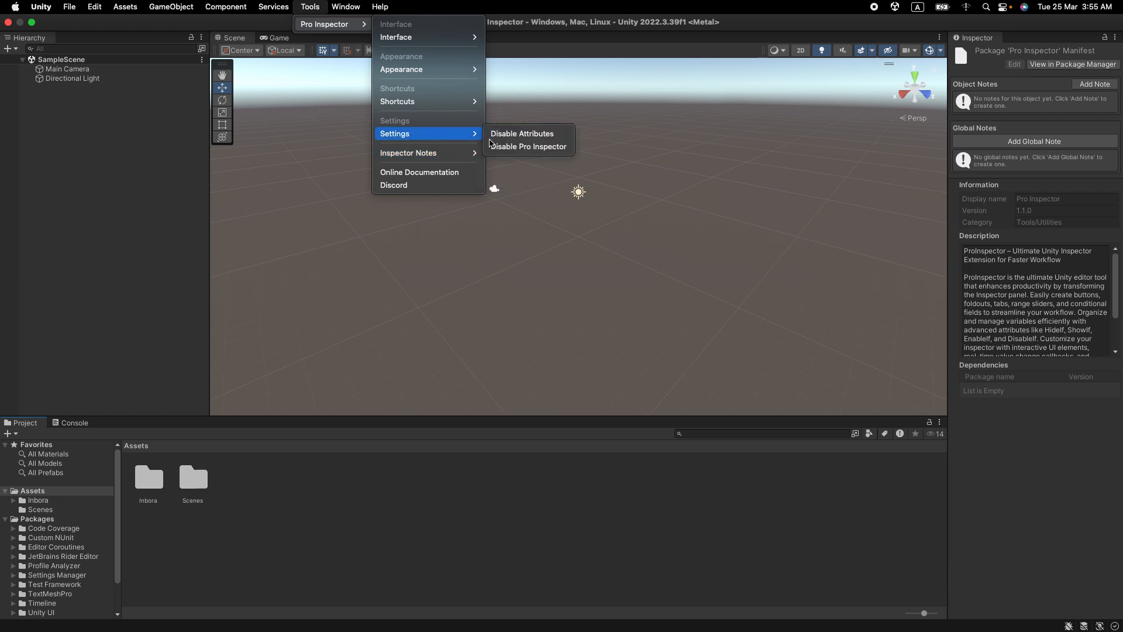
left_click(950, 151)
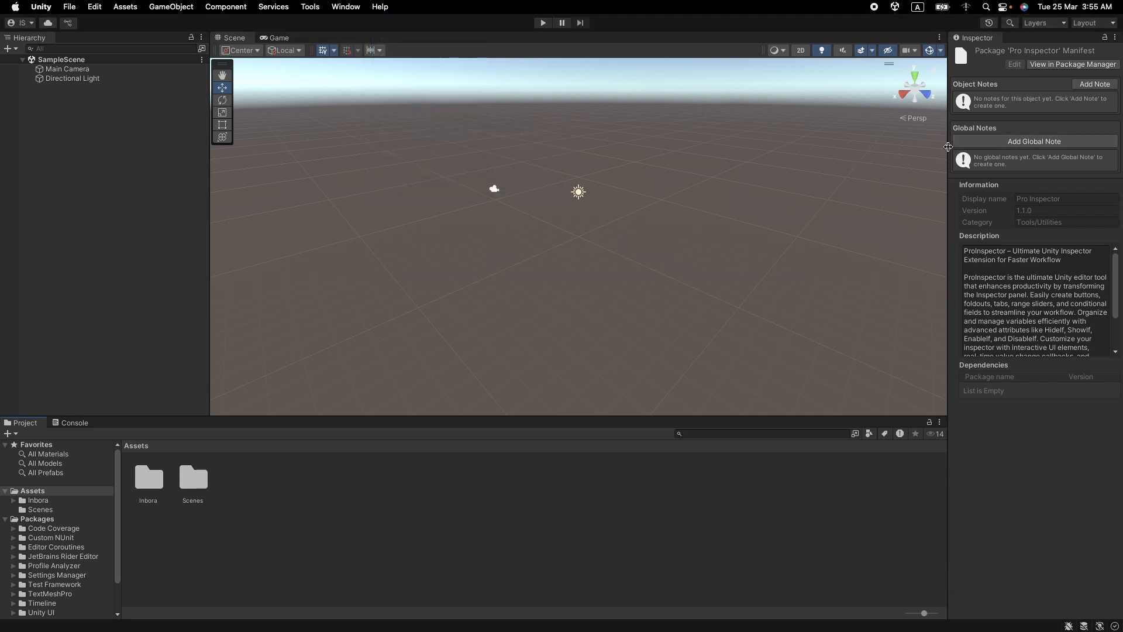
- Widen the Inspector slightly at the expense of the Scene view
left_click_drag(947, 146, 918, 149)
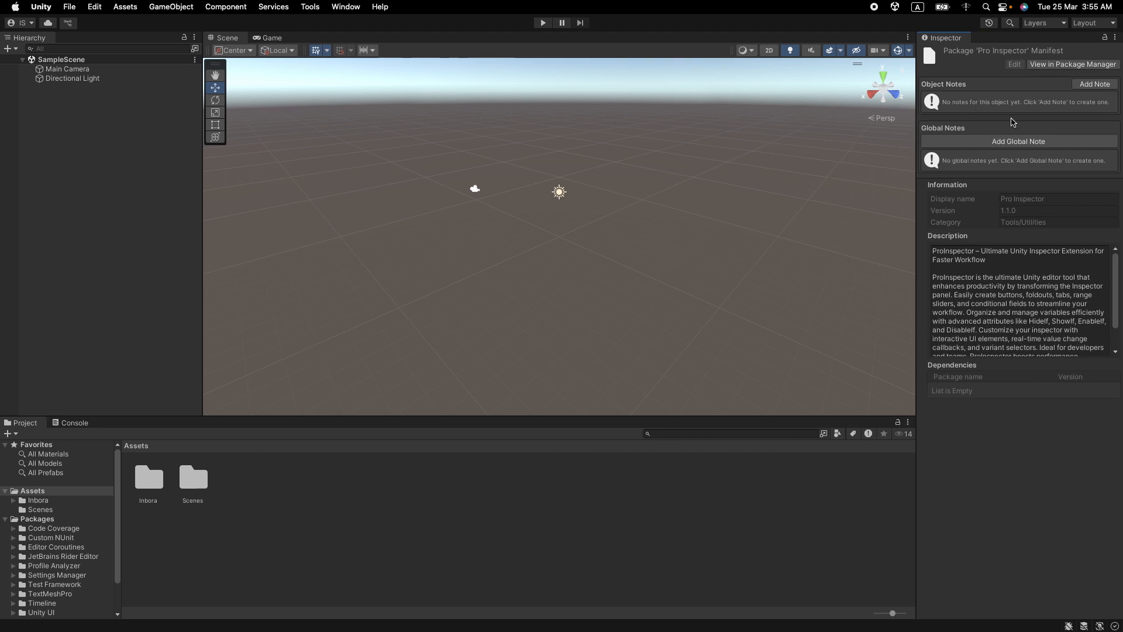
left_click(310, 6)
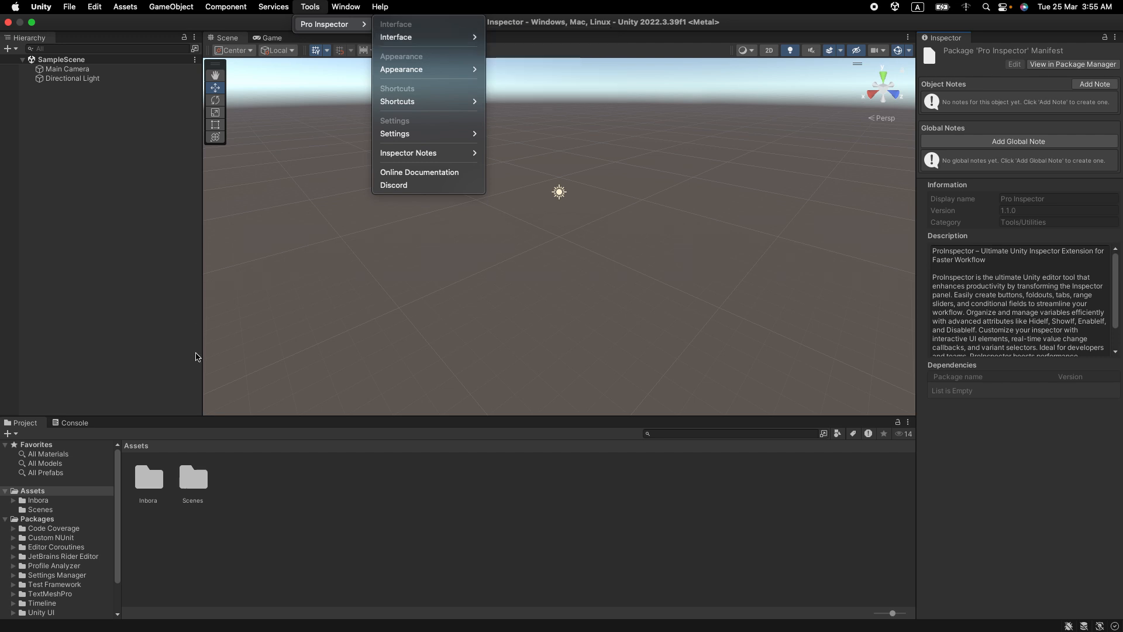
left_click(266, 486)
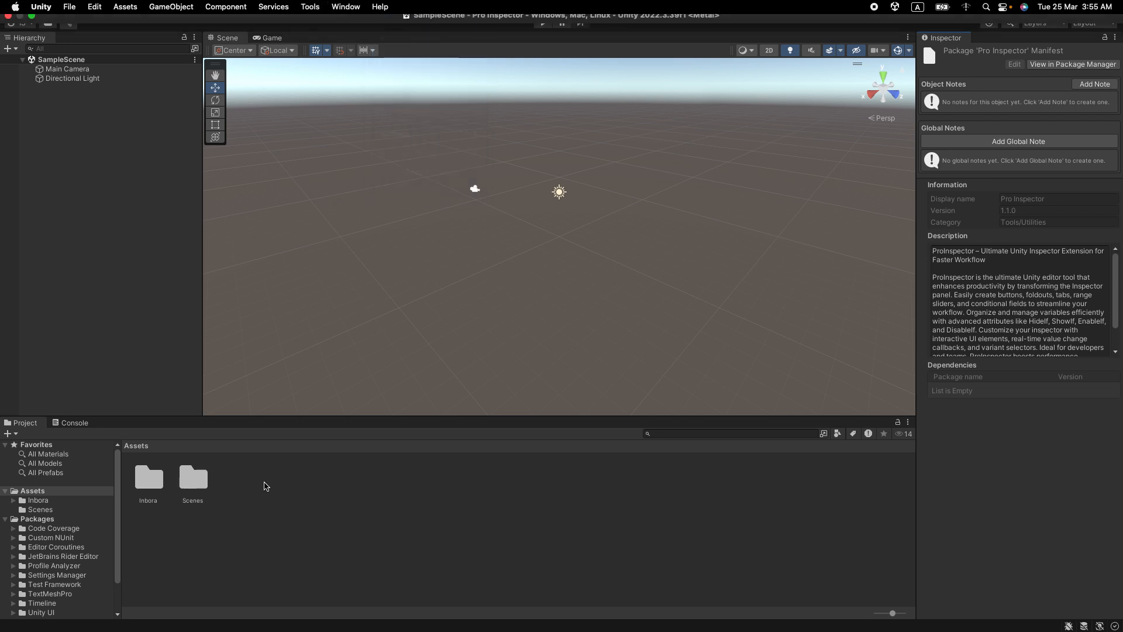
- Open the Demo scene from Inbora/ProTabs Main/Demo/Scene and import the TMP Essentials it requires
double_click(162, 485)
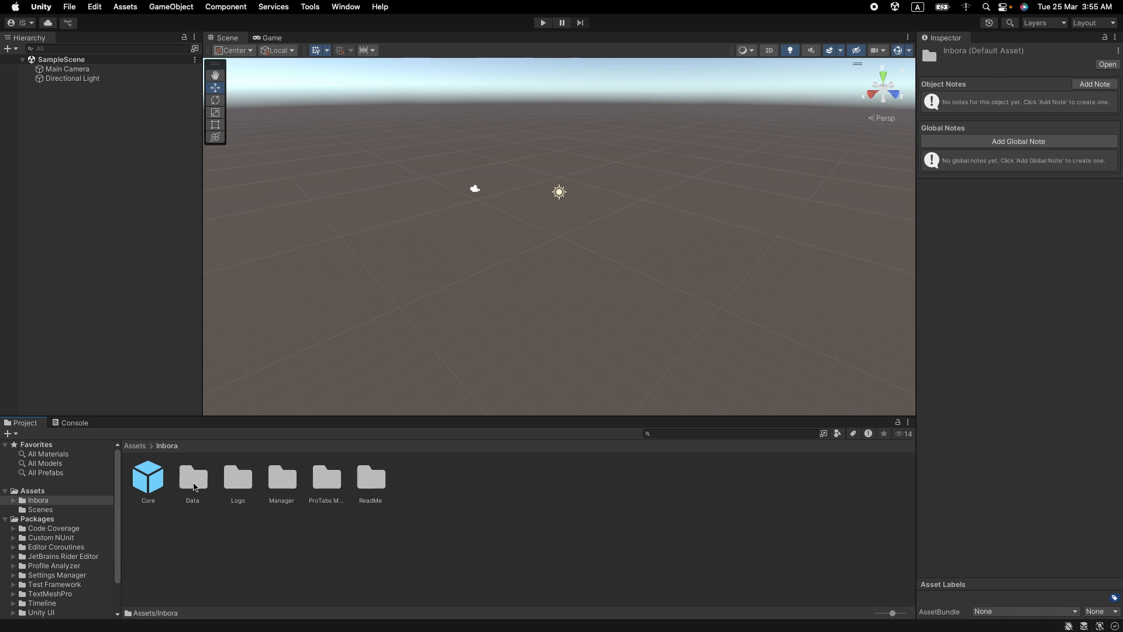
double_click(329, 477)
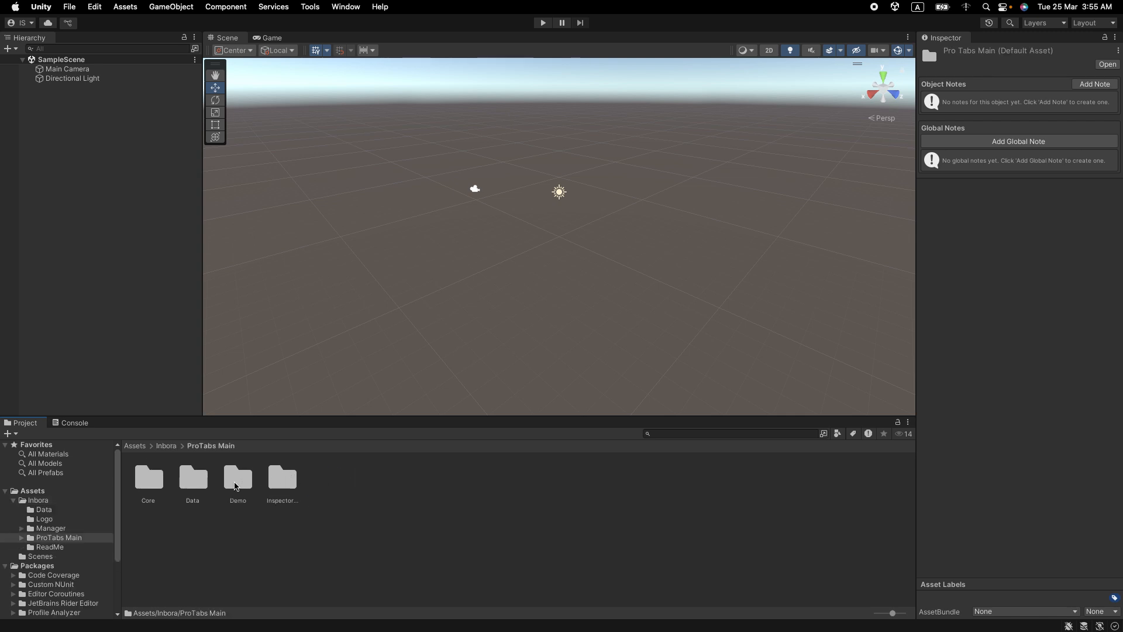
double_click(236, 479)
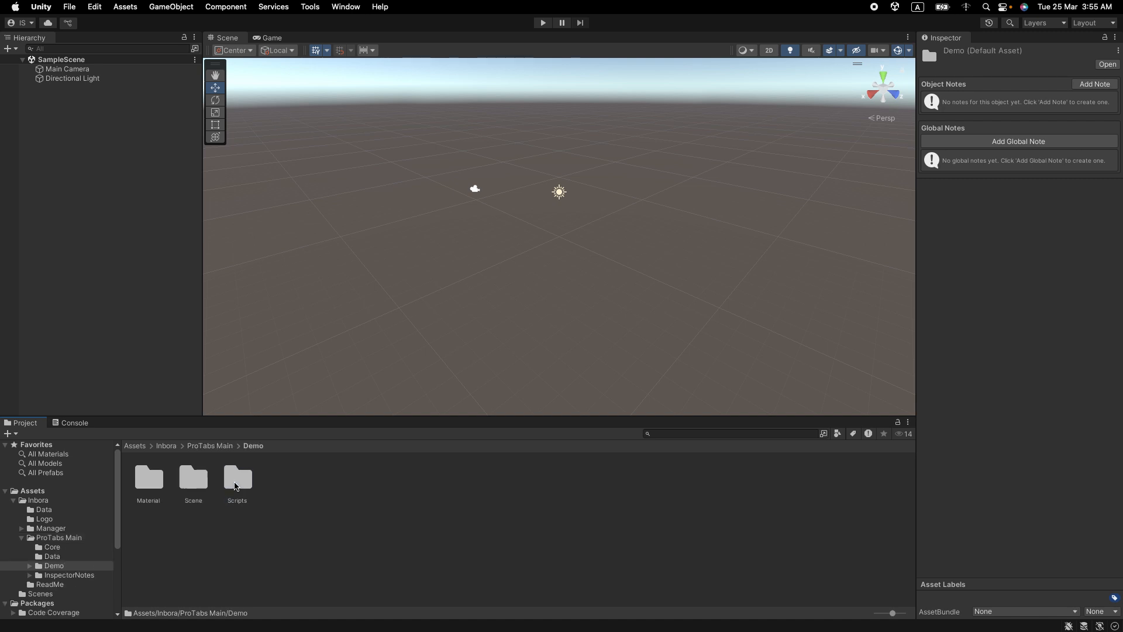
double_click(199, 483)
double_click(157, 482)
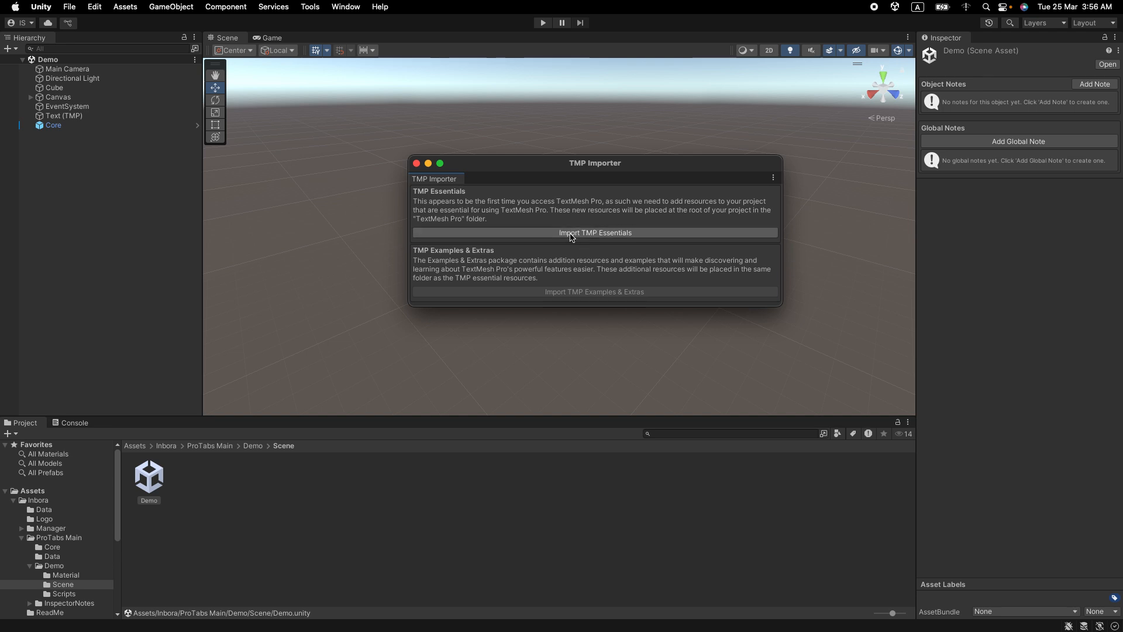
left_click(572, 234)
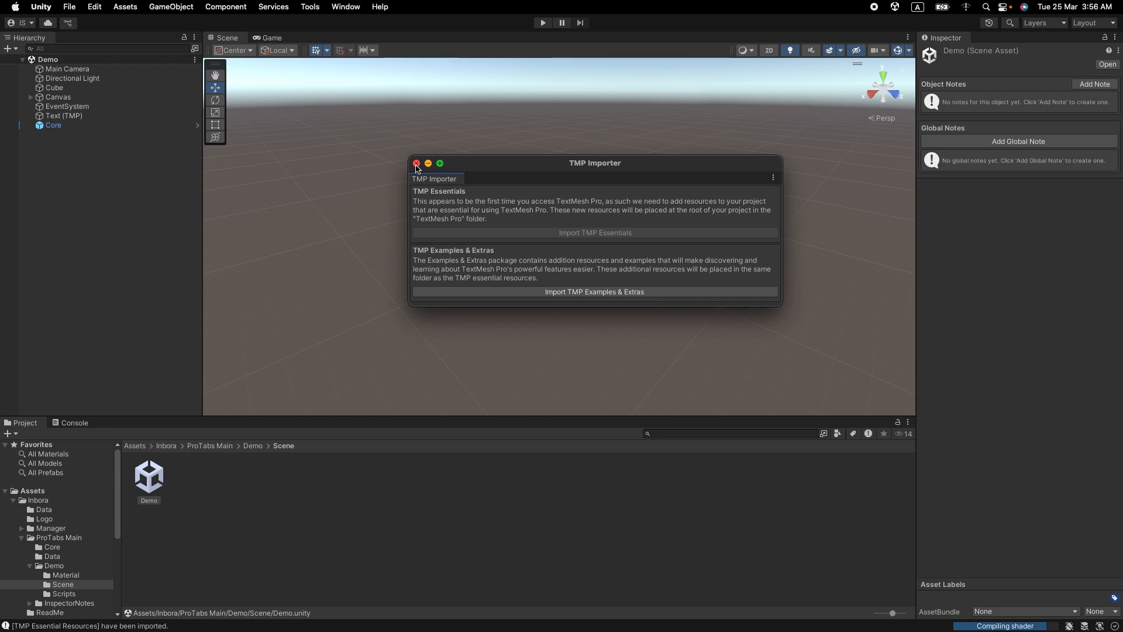
left_click(417, 165)
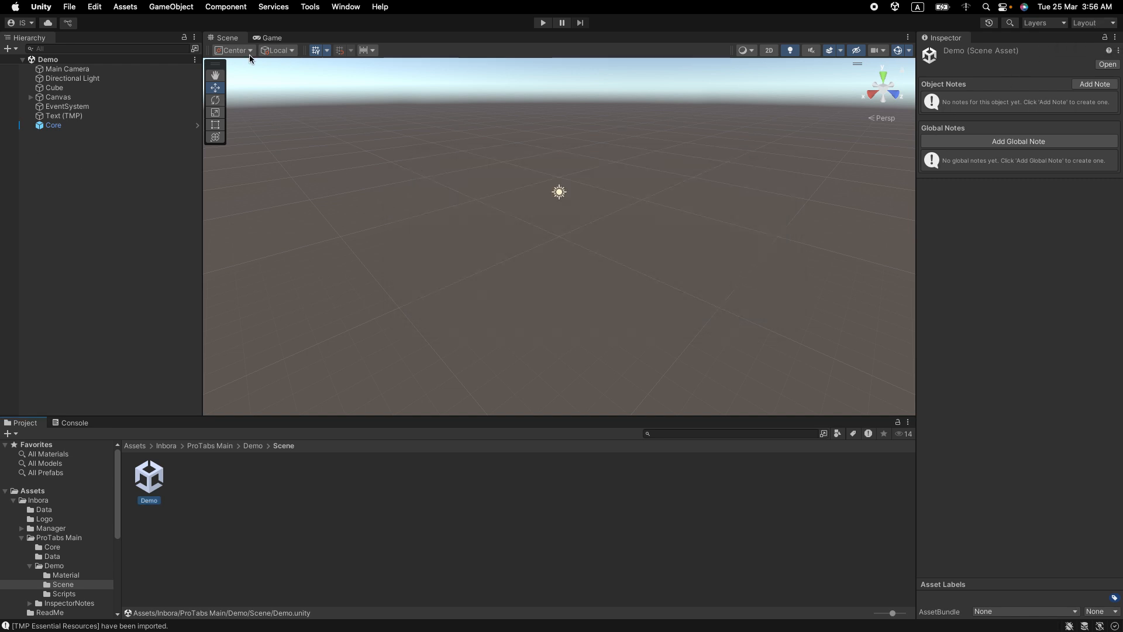
- Apply the Tall editor layout, dock the Game view beside the Scene view and narrow the Inspector slightly
left_click(1093, 23)
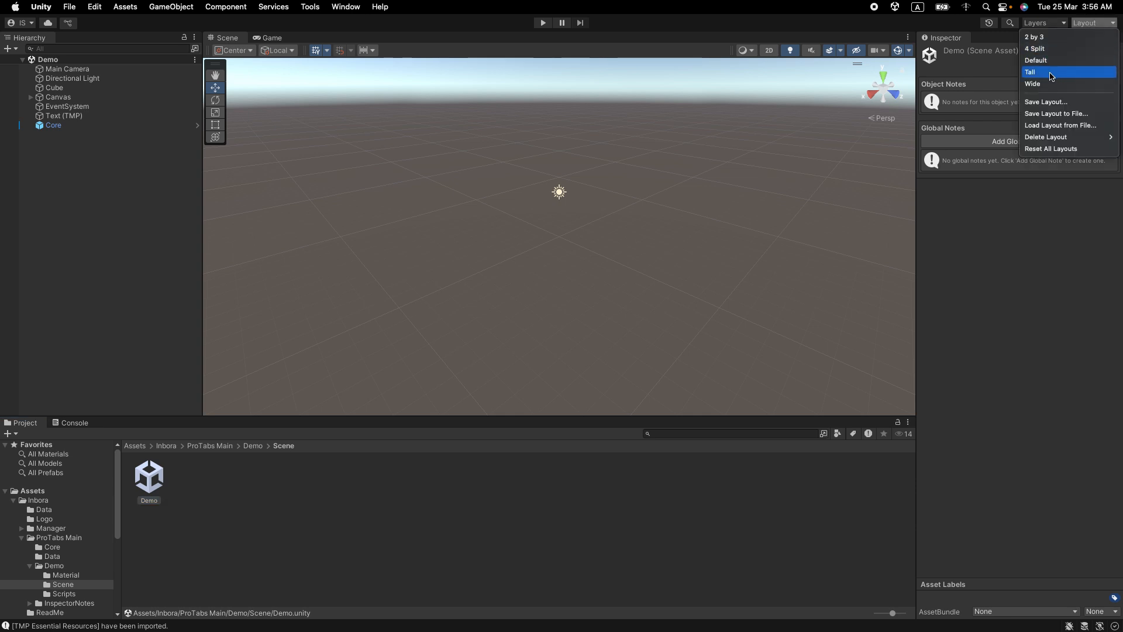
left_click(1051, 74)
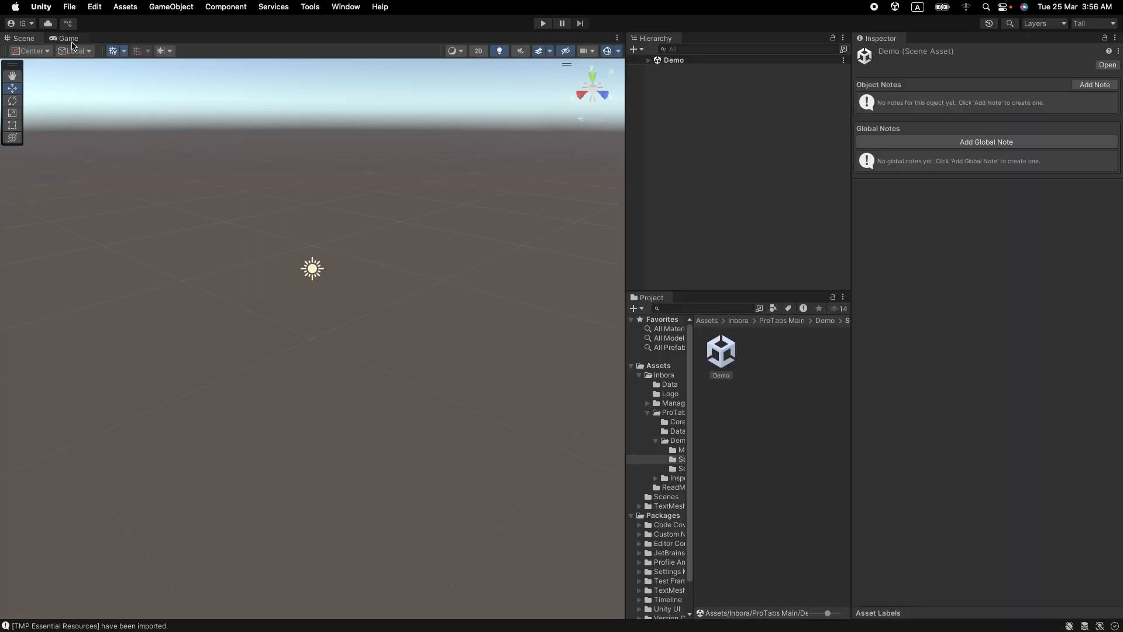
left_click_drag(72, 42, 275, 228)
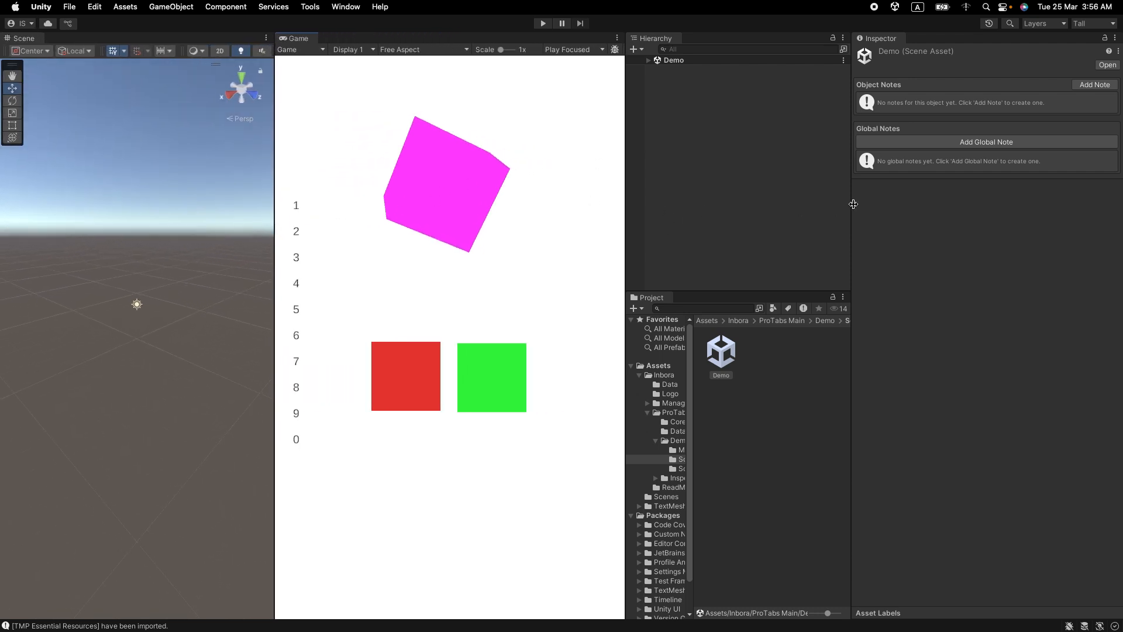
left_click_drag(852, 203, 899, 203)
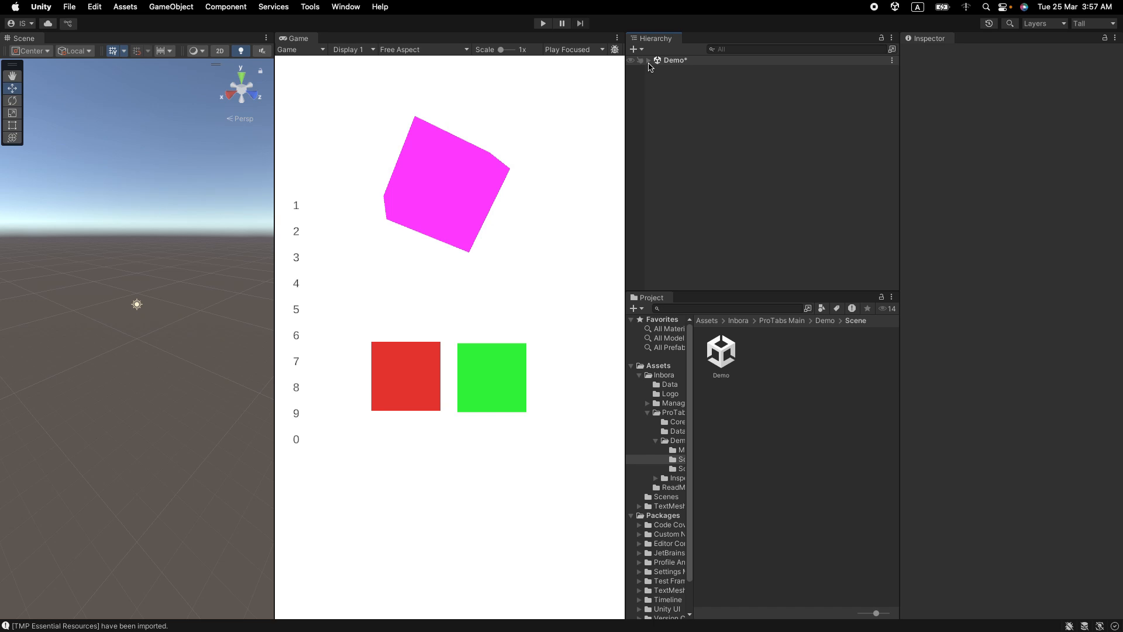
- Add a global note titled "Test Video Project" with content "This is for showcase about the Note system In pro inspector" from the Main Camera's Inspector
left_click(648, 62)
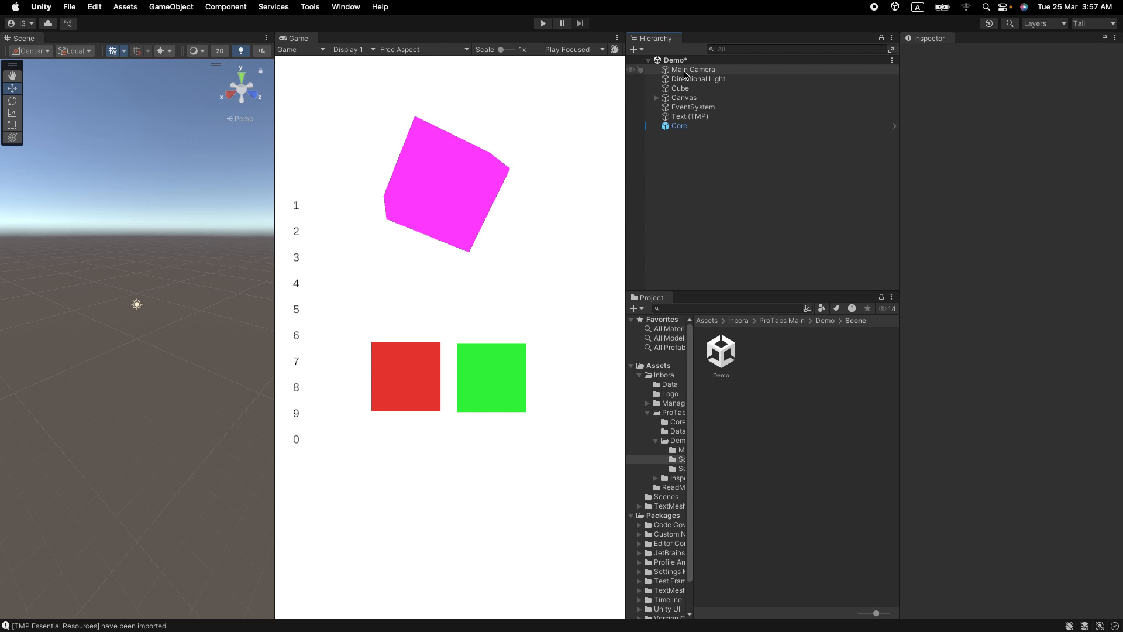
left_click(685, 71)
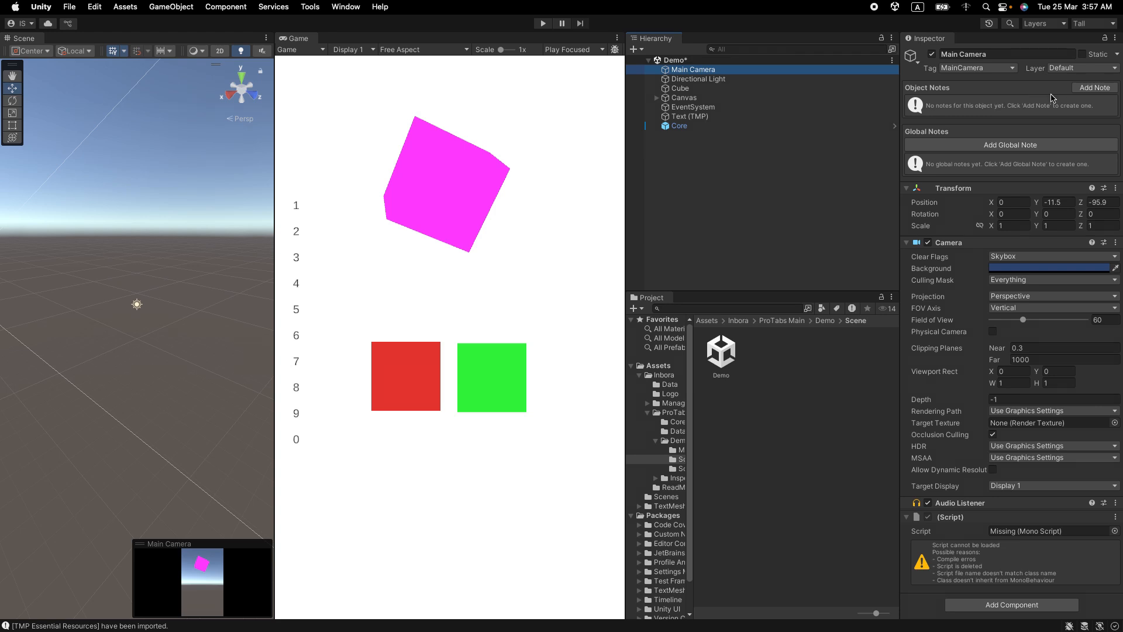
left_click(1024, 146)
left_click(1007, 175)
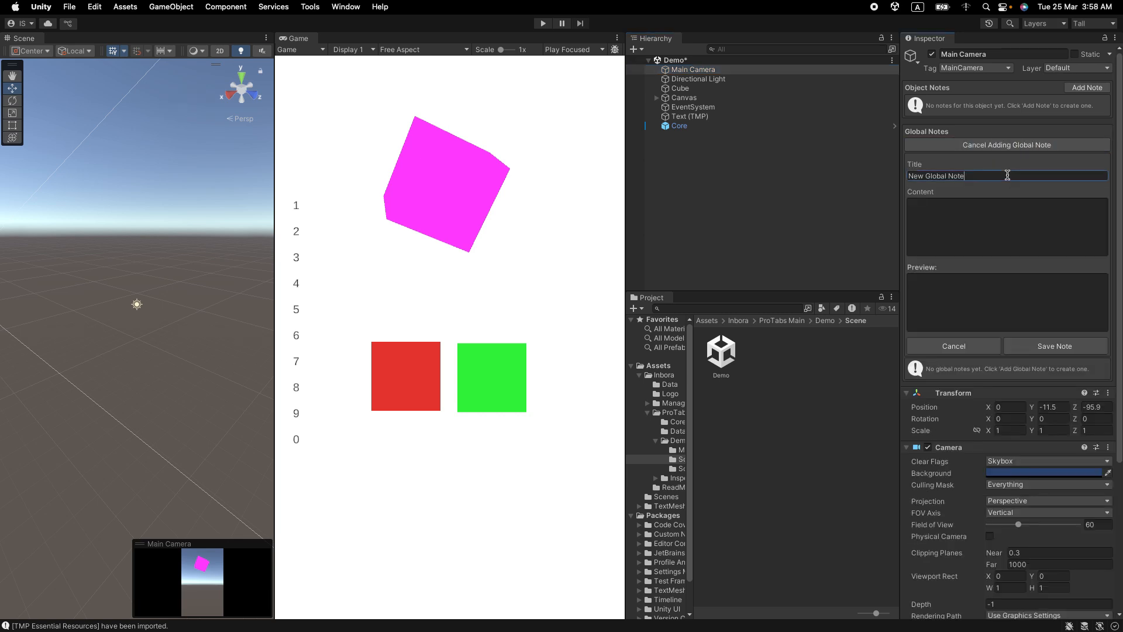
type("Test Video Project")
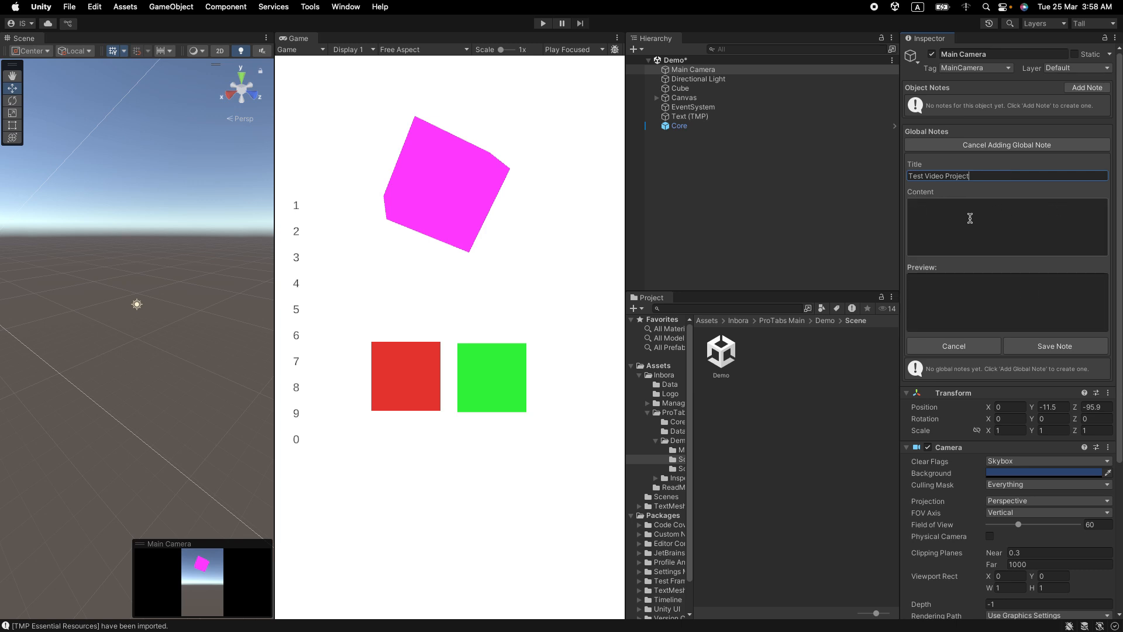
left_click(997, 213)
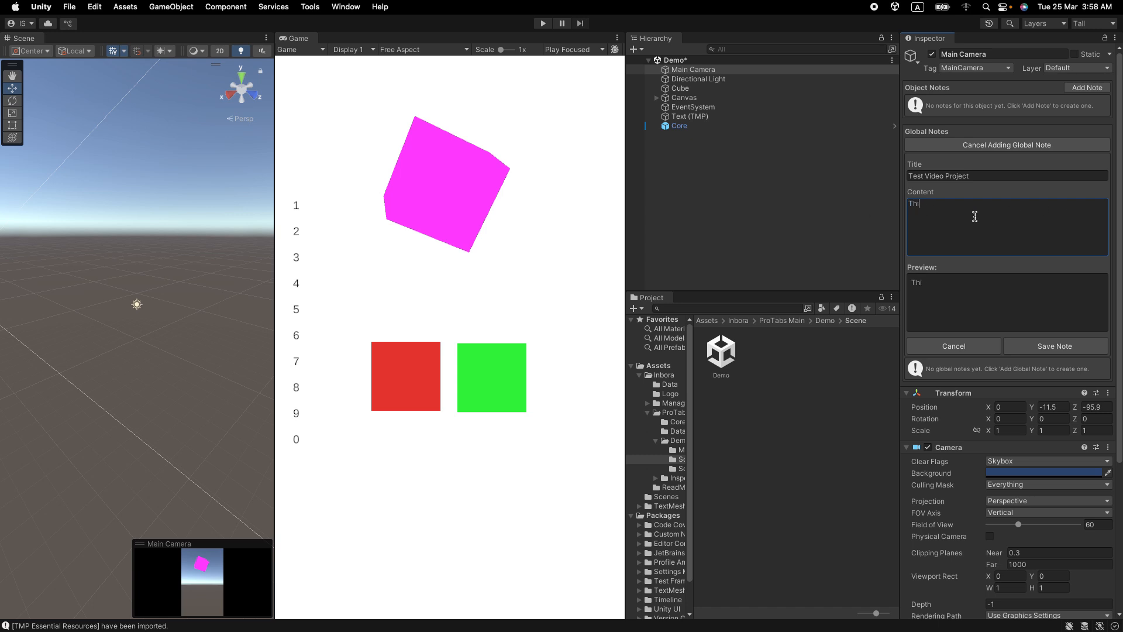
type("This is for showcase about the ")
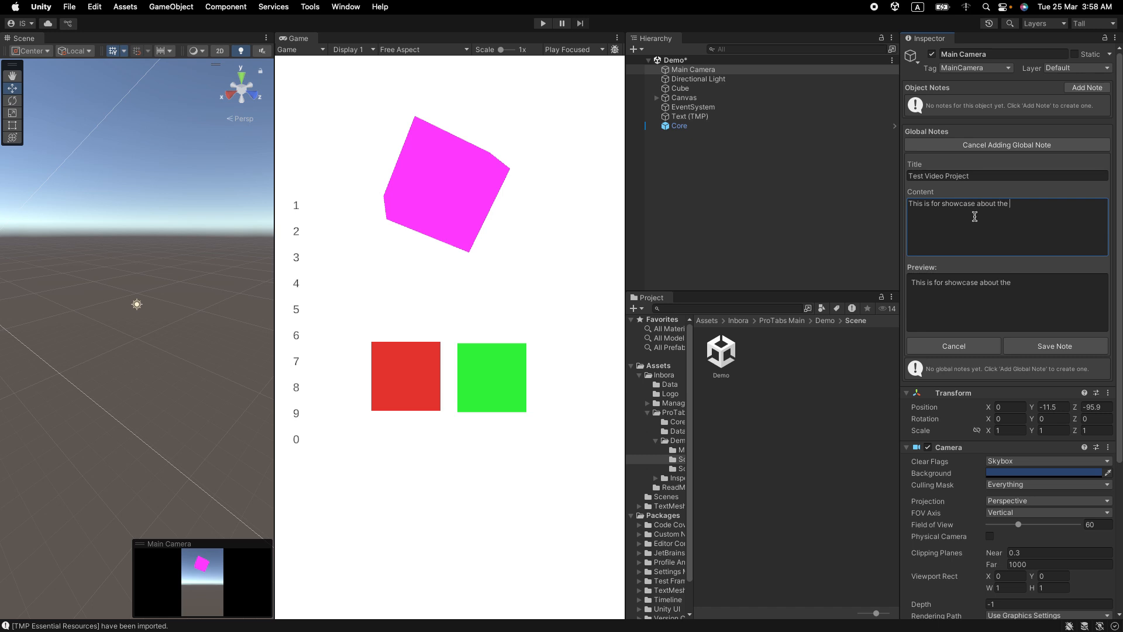
type("Note system In pro inspector")
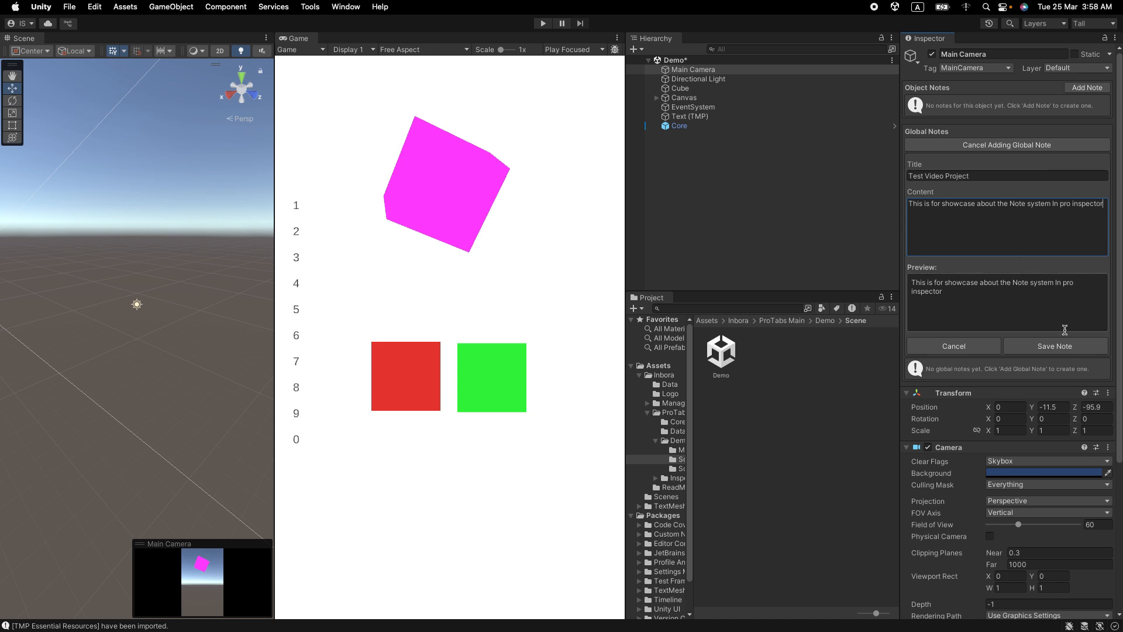
left_click(1080, 352)
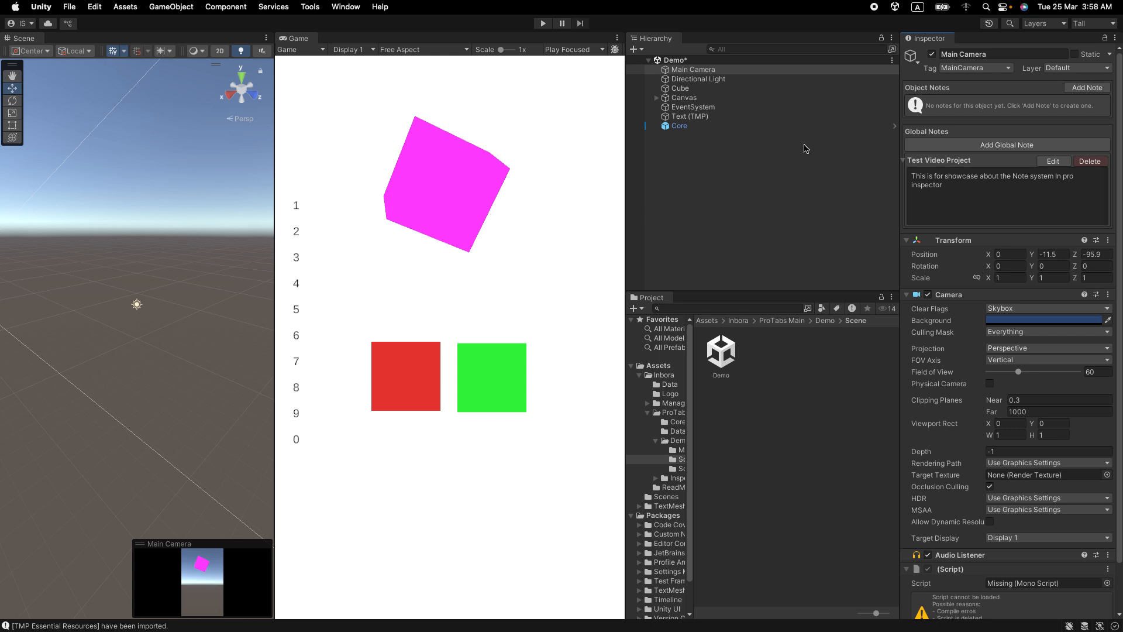
- Check the notes shown in the Inspector for the Cube, EventSystem and Canvas objects
left_click(735, 88)
left_click(738, 107)
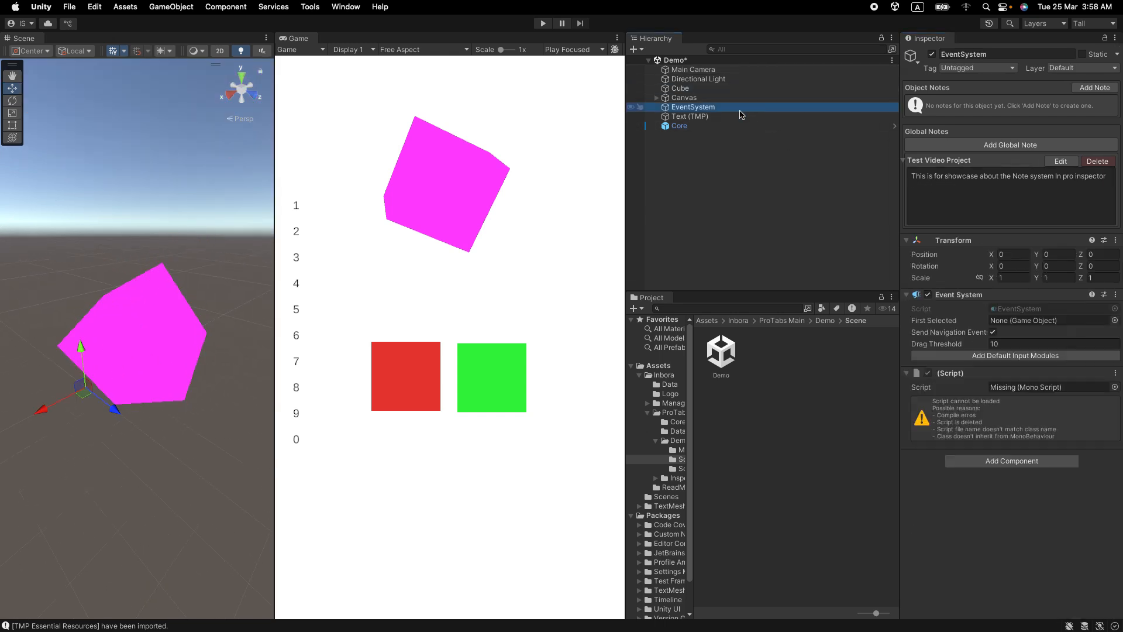
left_click(730, 88)
left_click(727, 98)
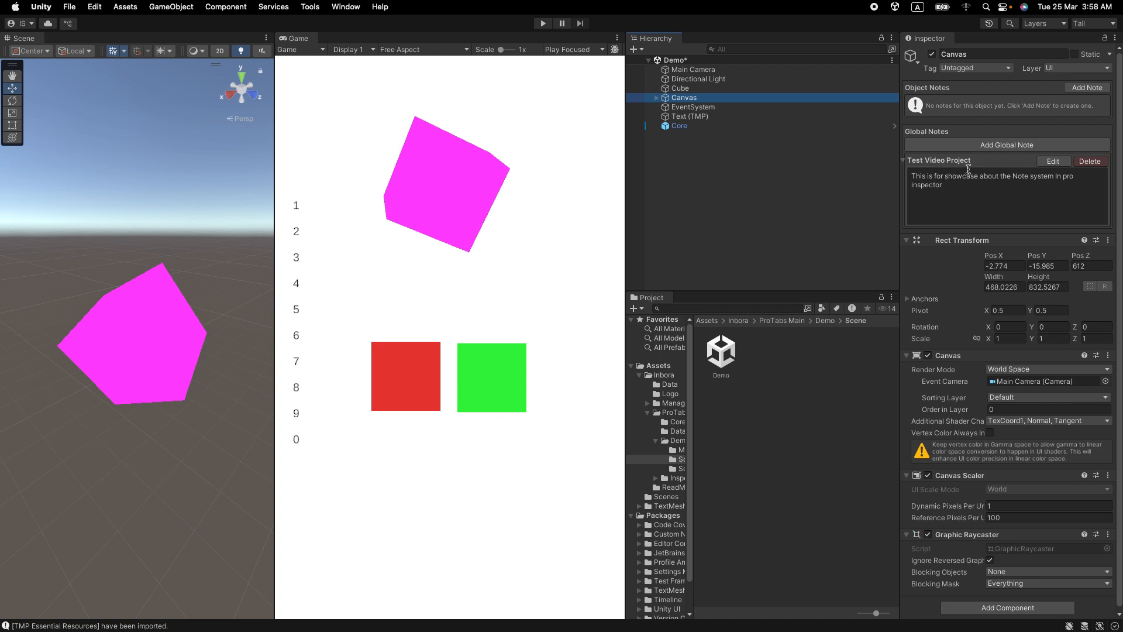
- Add an object note titled "Its core" with content "Its contain all system file" to the Core object
left_click(725, 126)
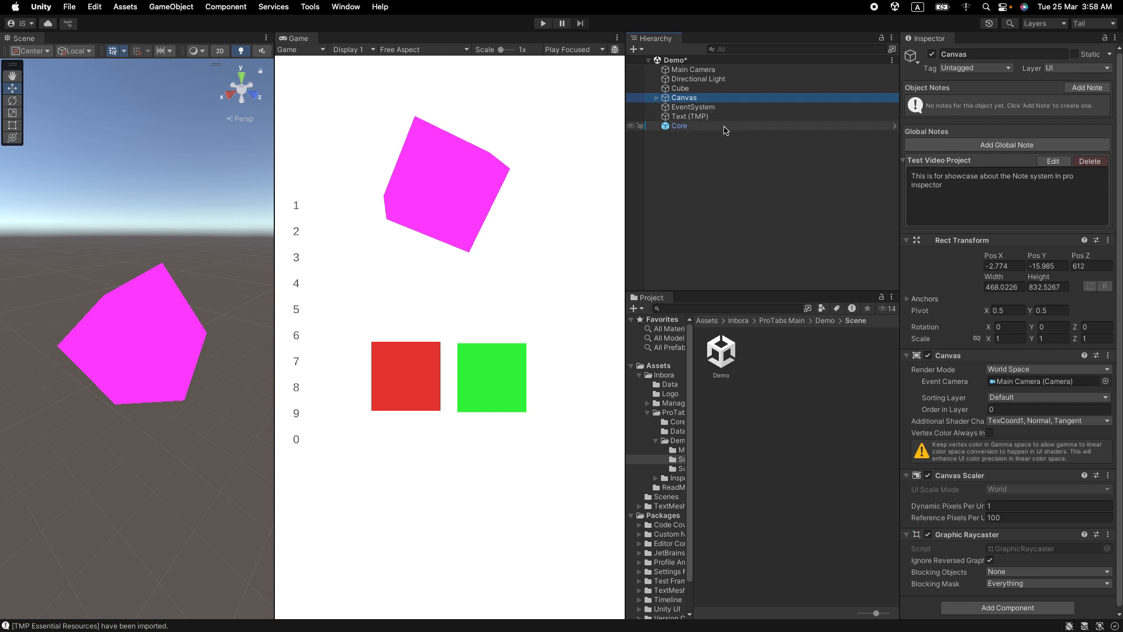
double_click(725, 130)
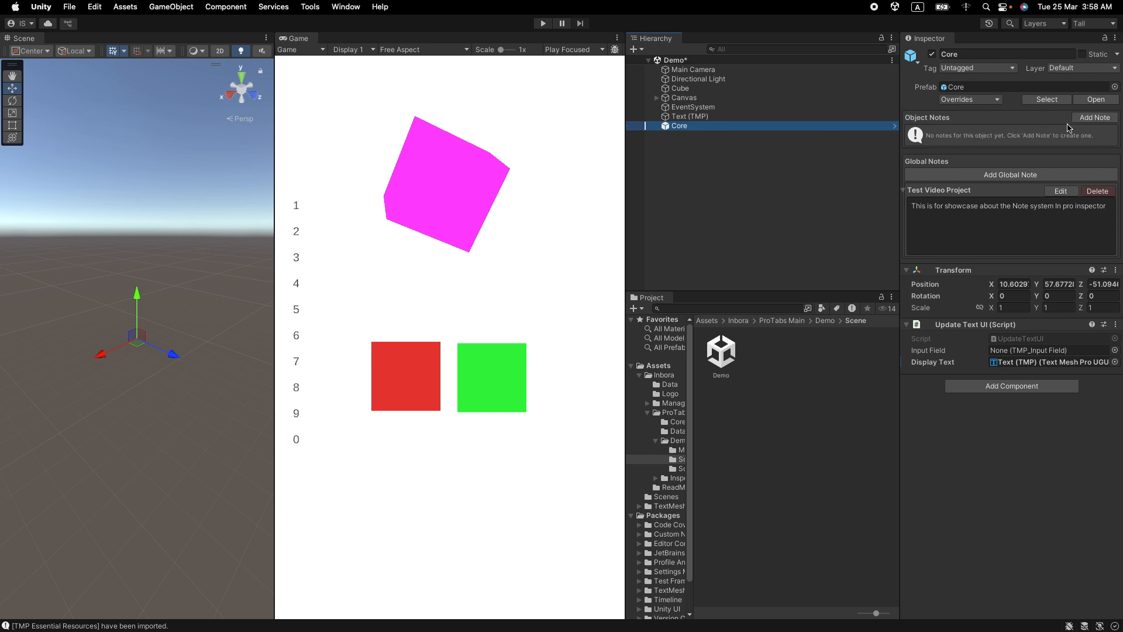
left_click(1094, 119)
left_click(975, 149)
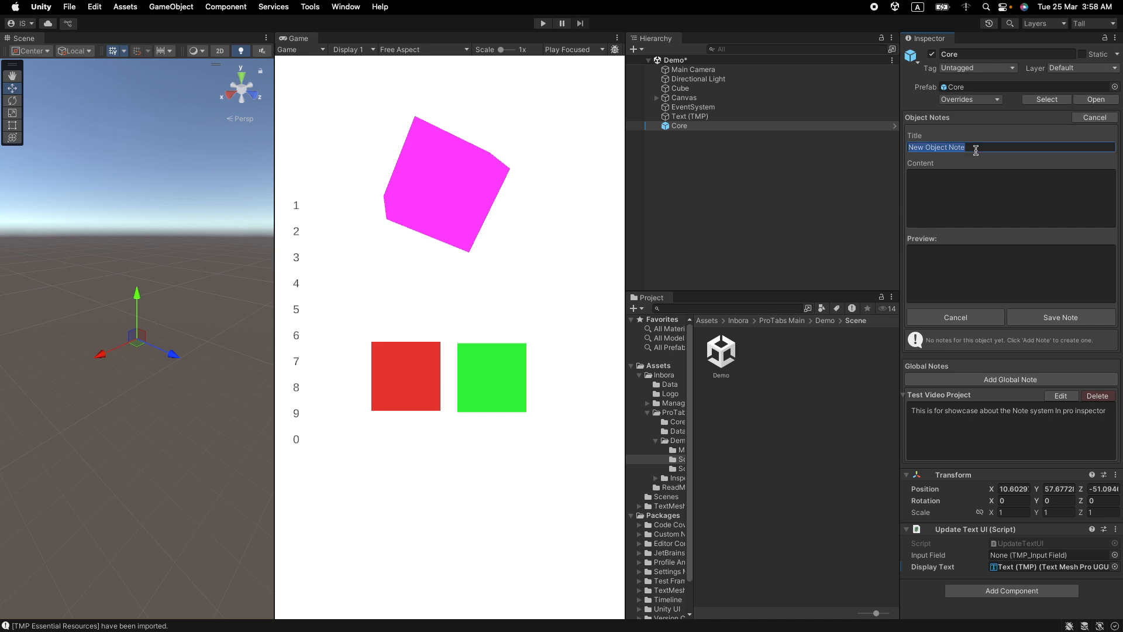
key("BackSpace")
left_click(986, 175)
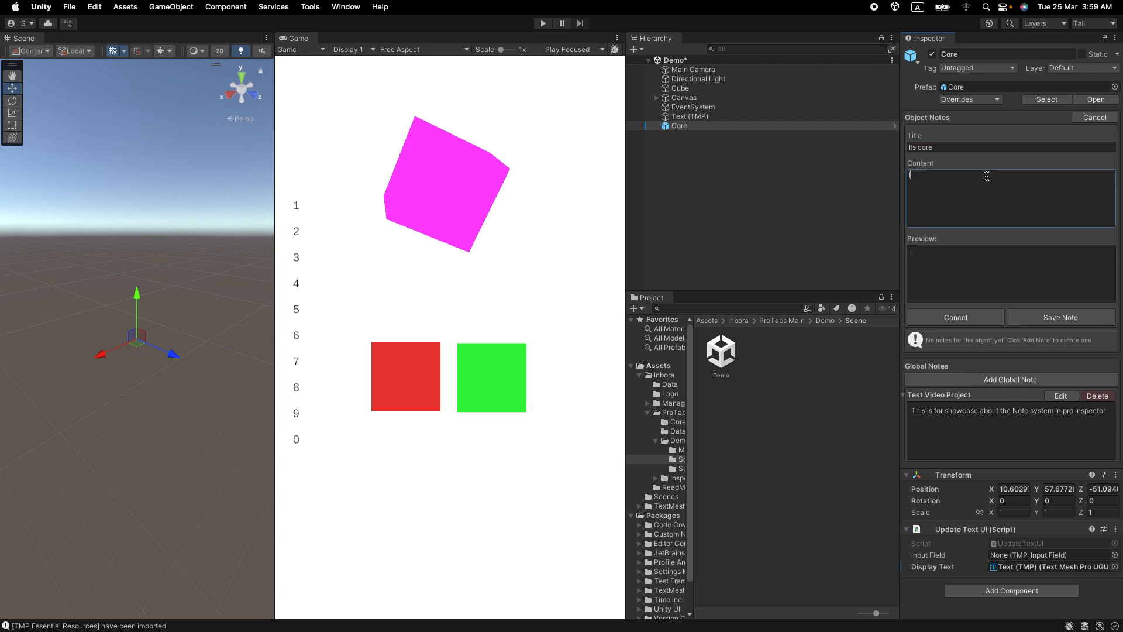
type("Its contain all system ")
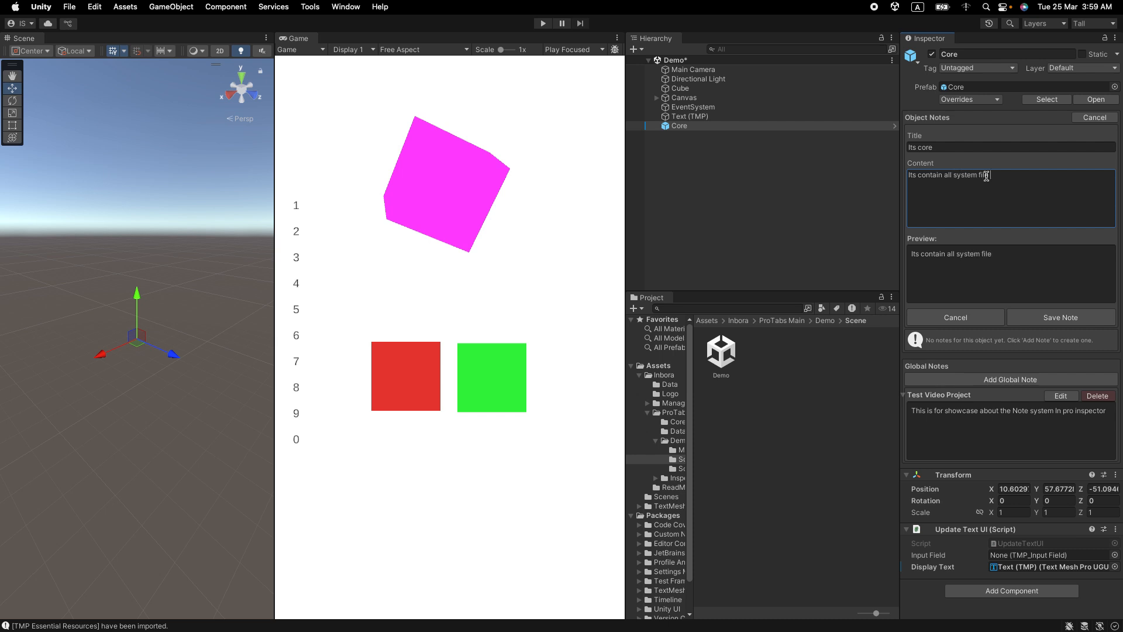
type("file")
left_click(1053, 317)
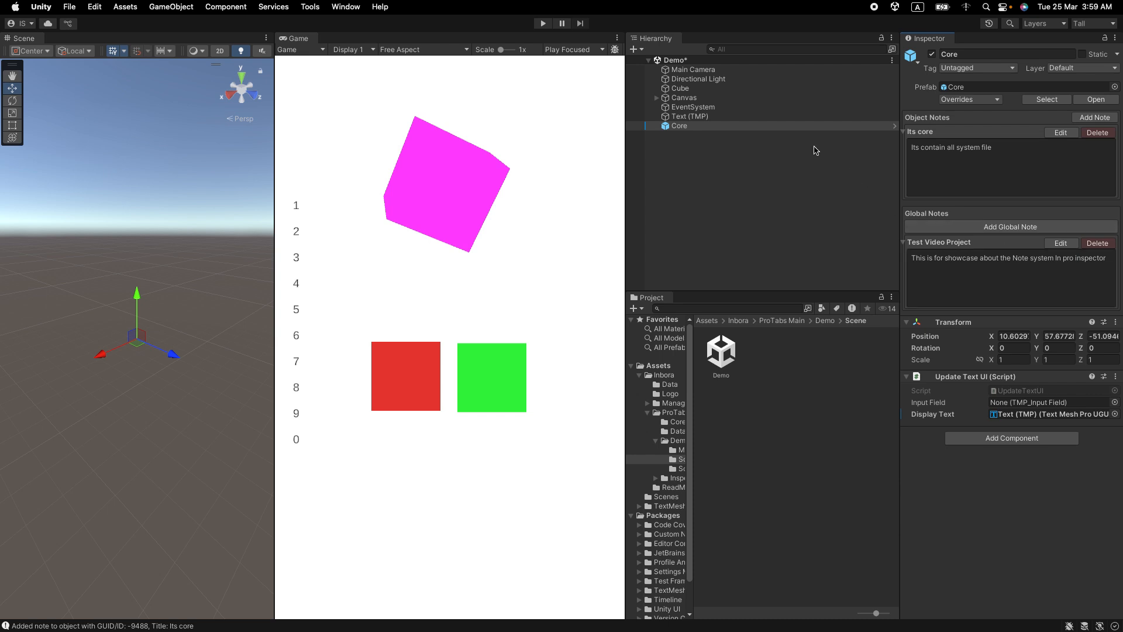
- Compare the notes on Text (TMP) and Core, and delete Core's object note
left_click(764, 116)
left_click(761, 126)
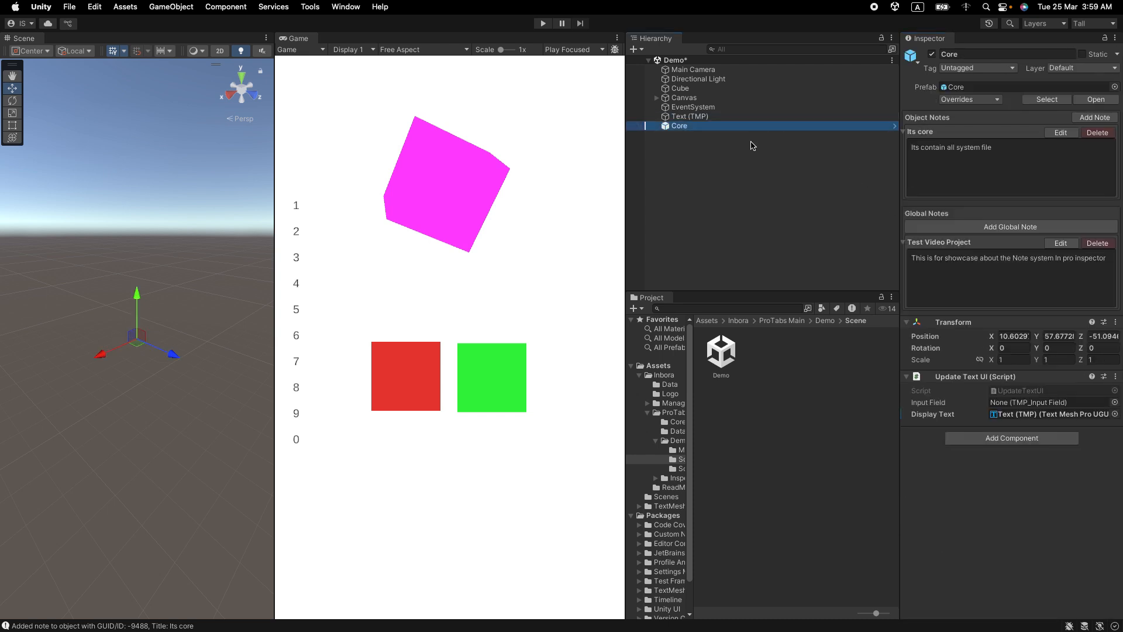
left_click(1095, 133)
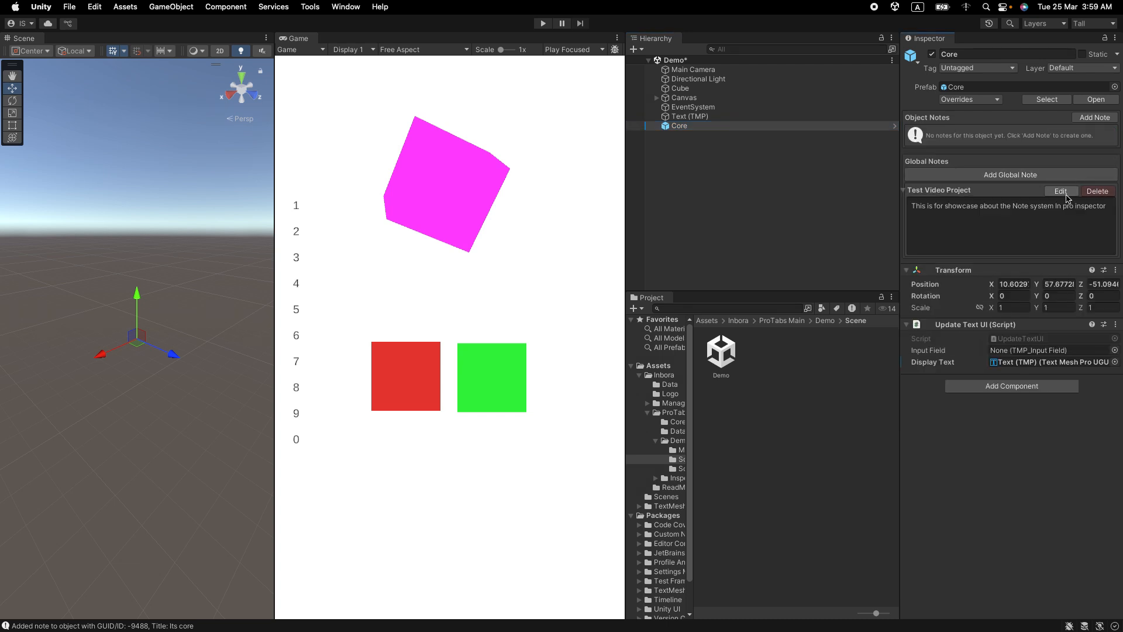
- Open the "Test Video Project" global note for editing, save it as is and deselect the Core object
left_click(1060, 191)
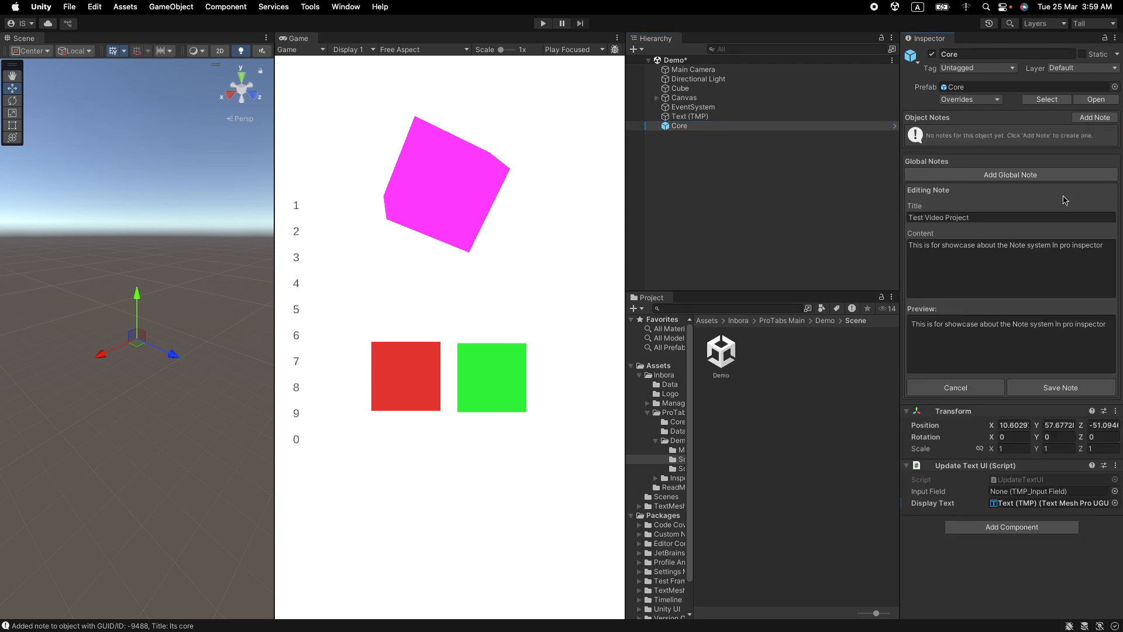
left_click(1056, 389)
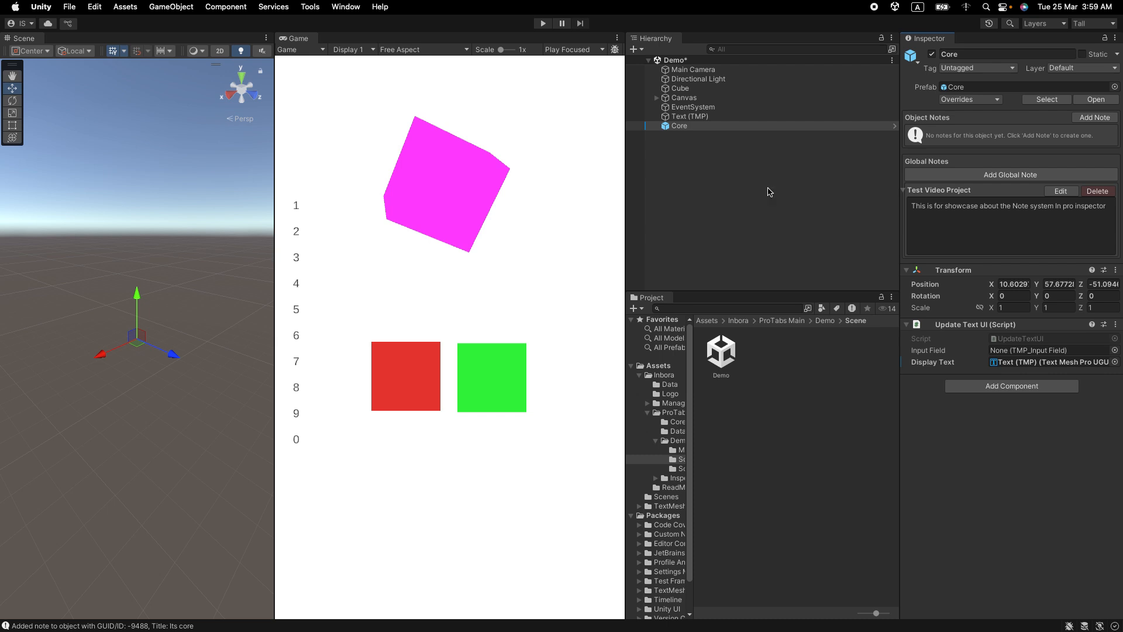
left_click(746, 187)
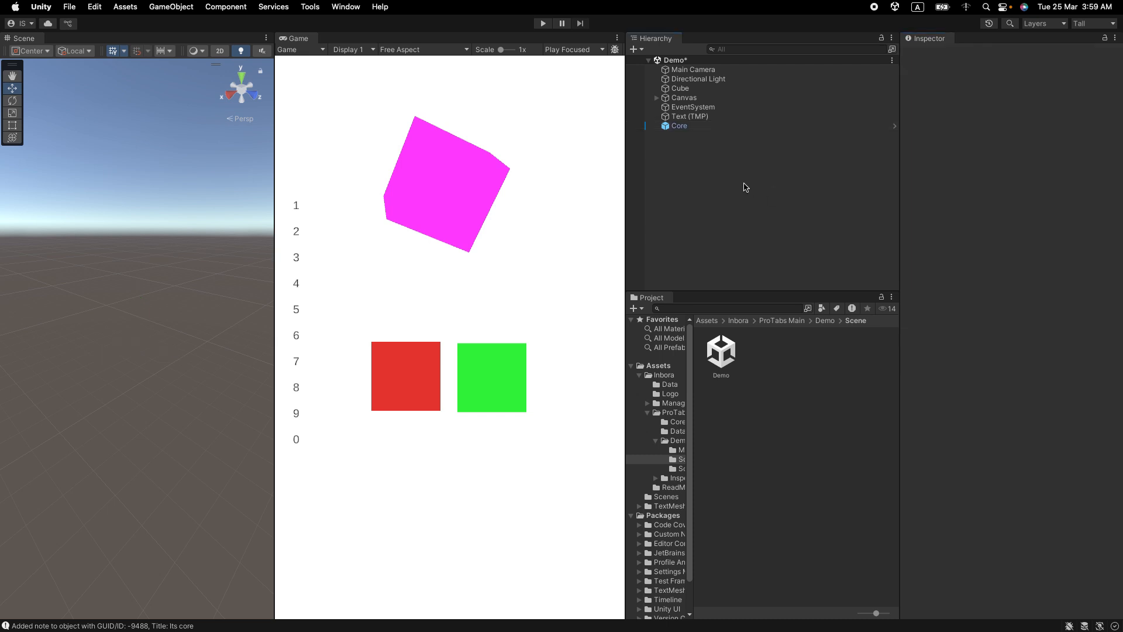
- Enable the Navigation Bar in Pro Inspector's interface options
left_click(310, 8)
mouse_move(330, 28)
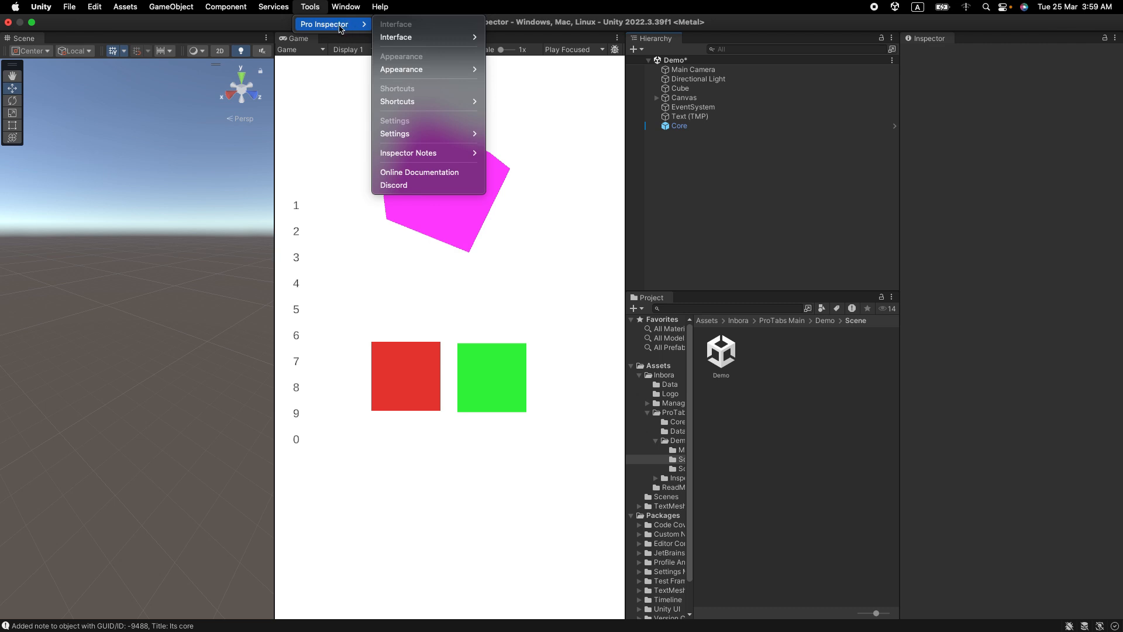
mouse_move(427, 36)
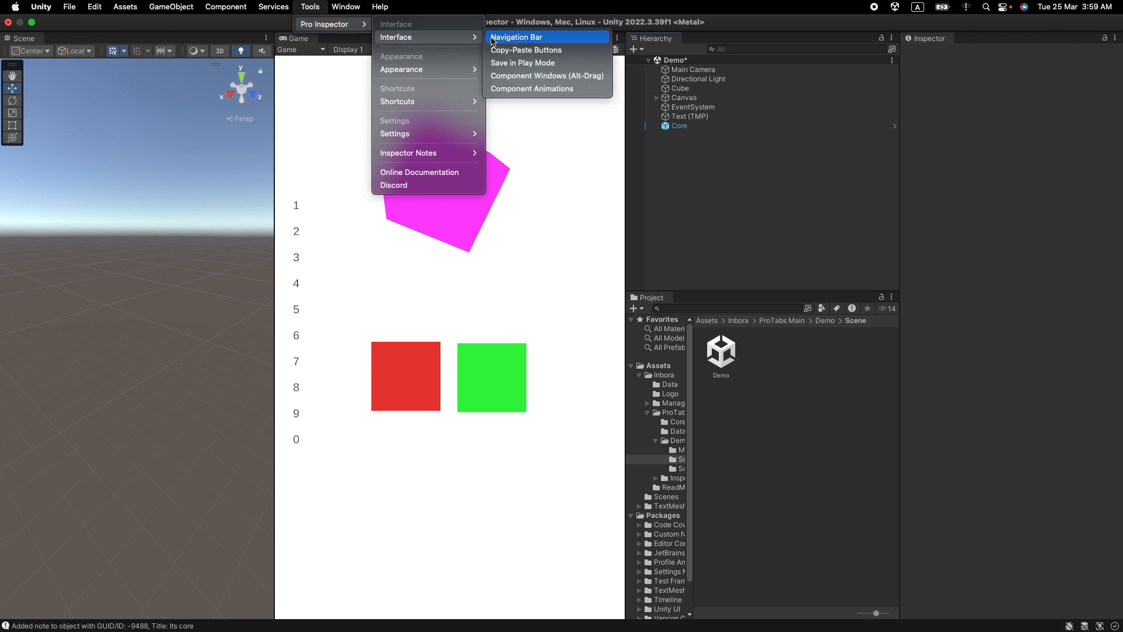
left_click(498, 38)
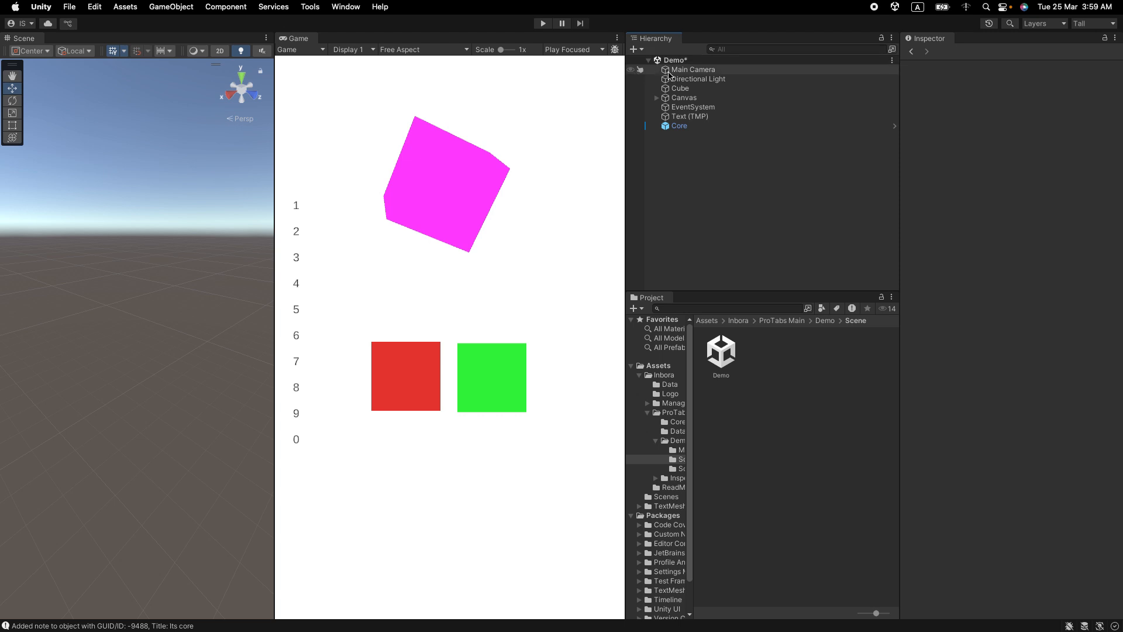
- Select Directional Light, Canvas, Text (TMP) and Core in turn, and go back through the selection history with the navigation bar
left_click(684, 81)
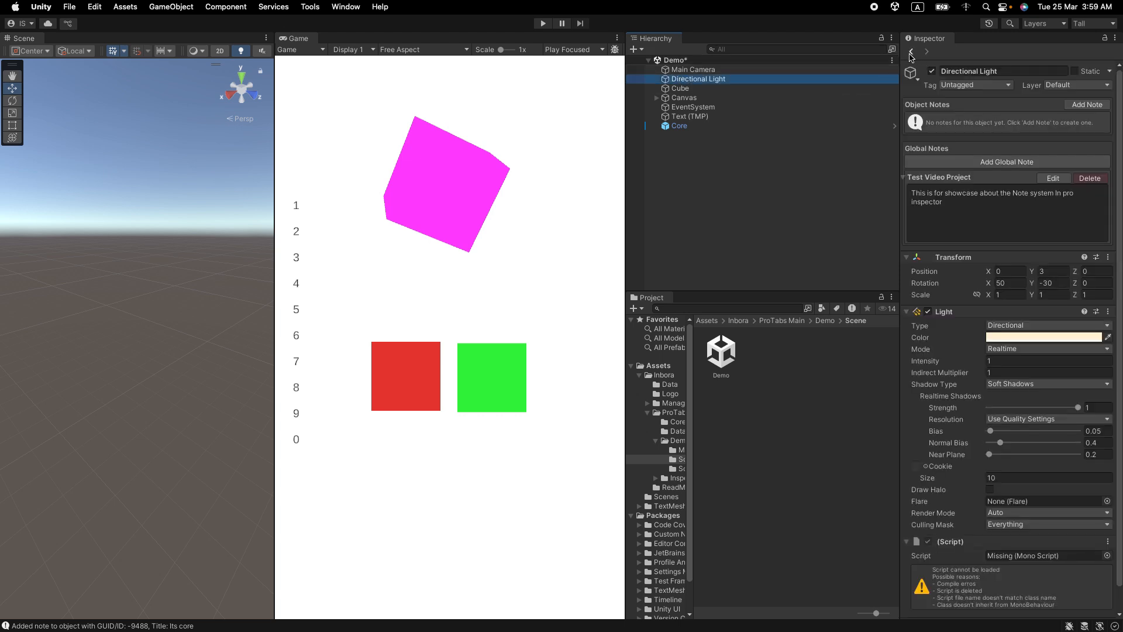
left_click(692, 99)
left_click(698, 119)
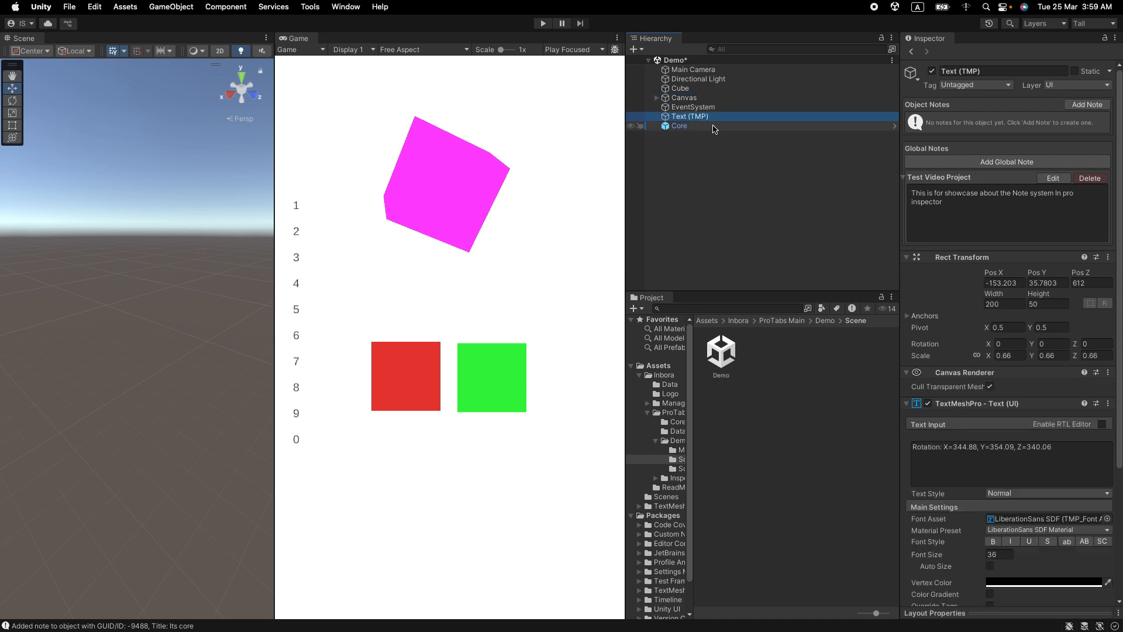
left_click(706, 127)
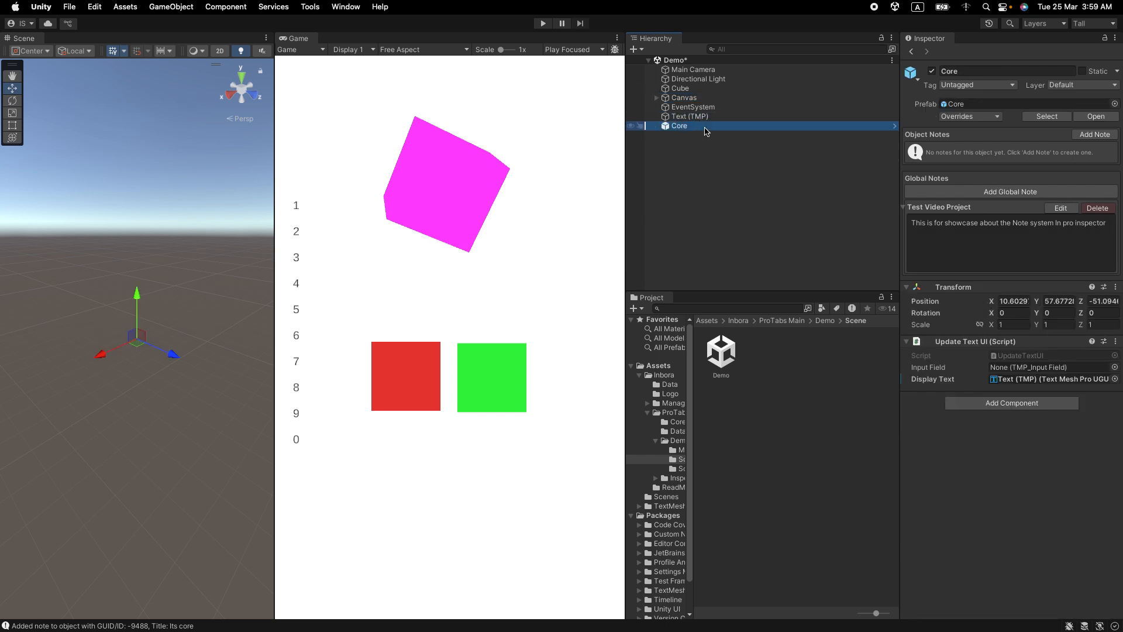
left_click(913, 53)
left_click(913, 53)
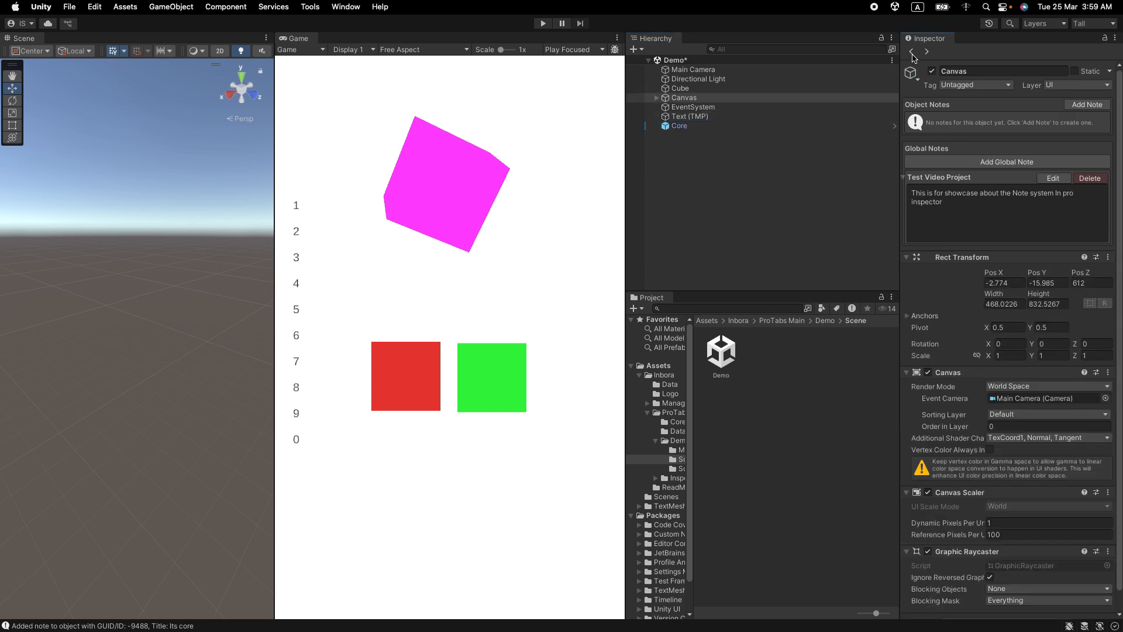
left_click(912, 53)
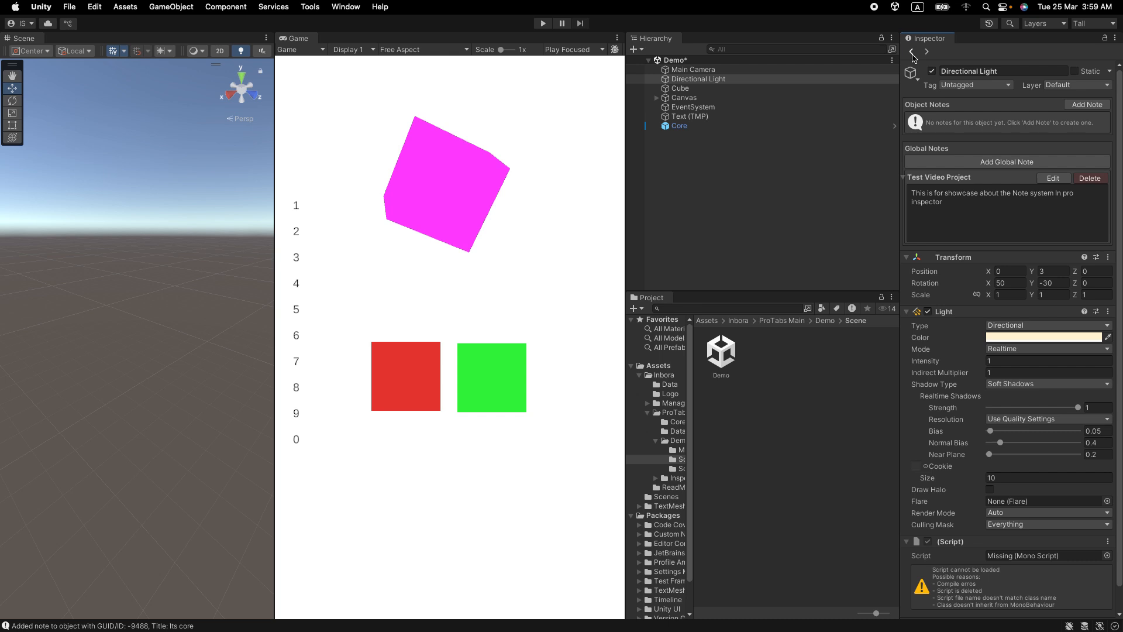
left_click(913, 53)
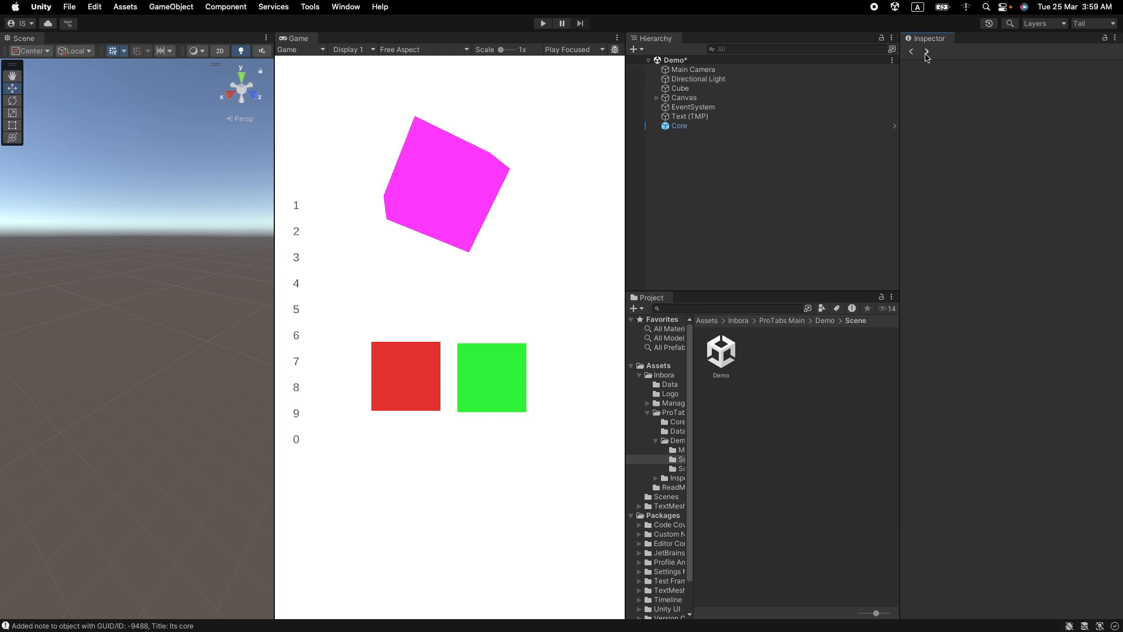
- Go forward through the selection history with the navigation bar until the Core object is selected again
left_click(928, 53)
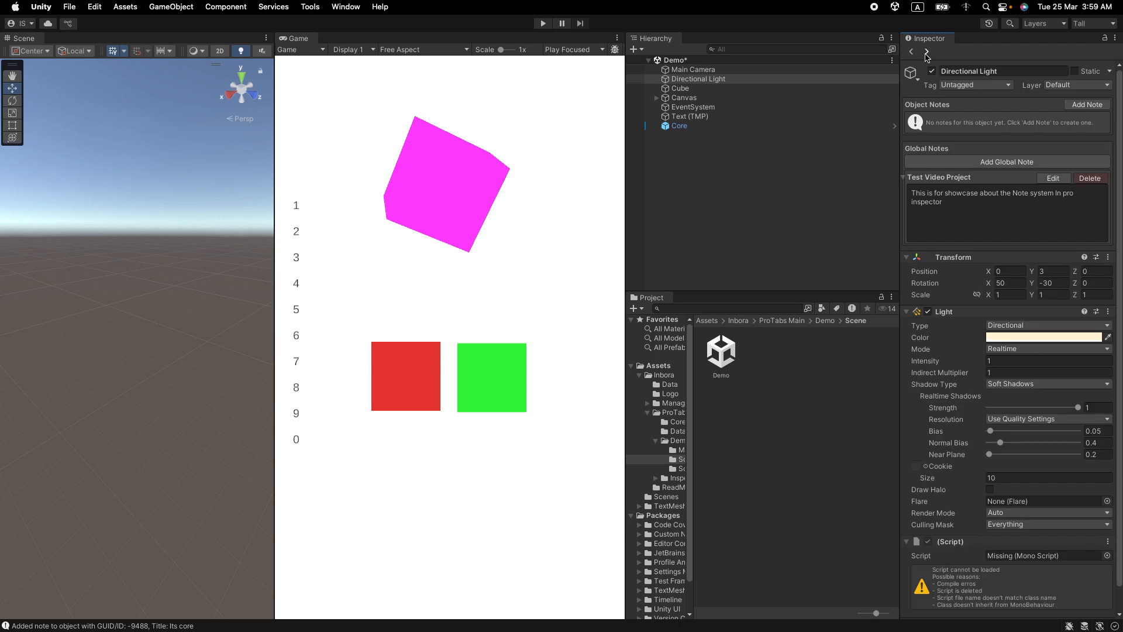
left_click(927, 53)
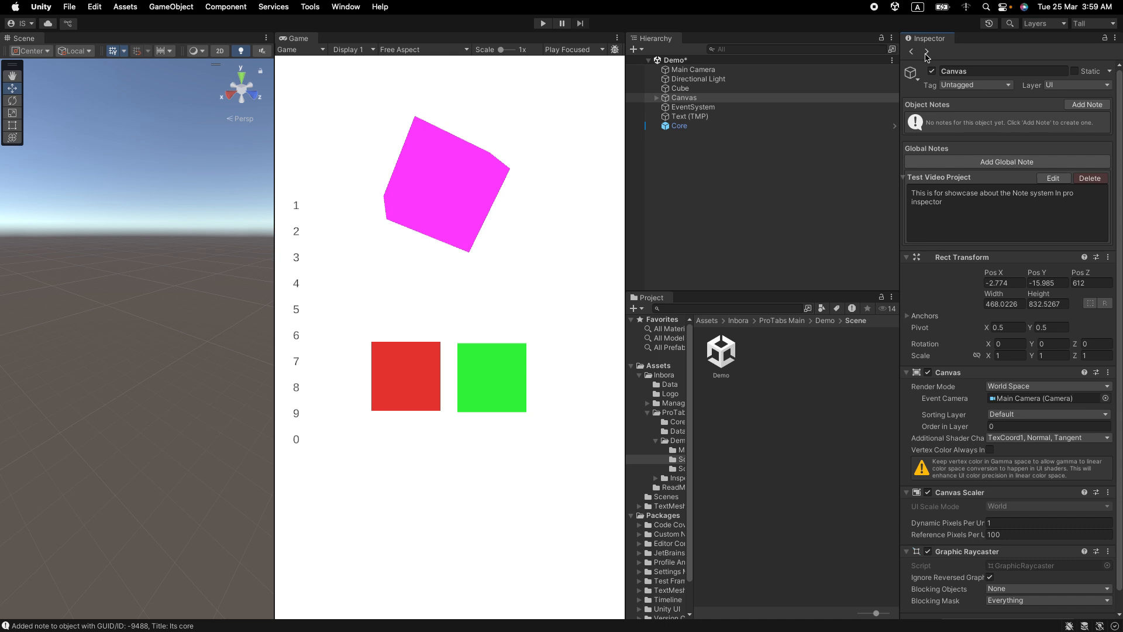
left_click(928, 53)
left_click(927, 53)
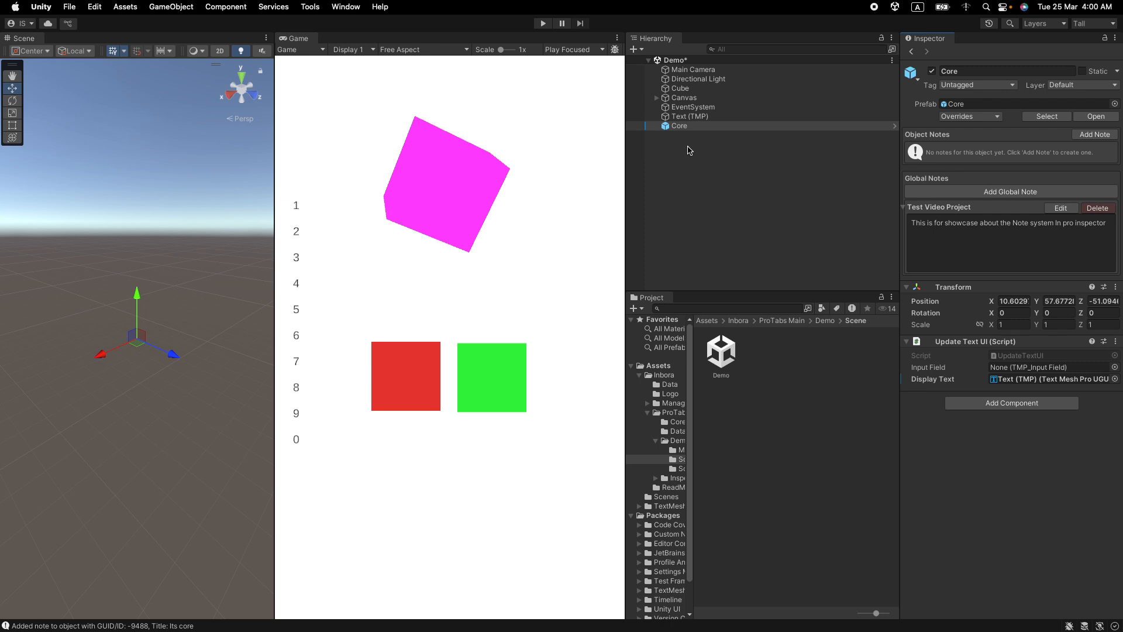
- Add a second directional light to the Demo scene and clear the selection
left_click(702, 82)
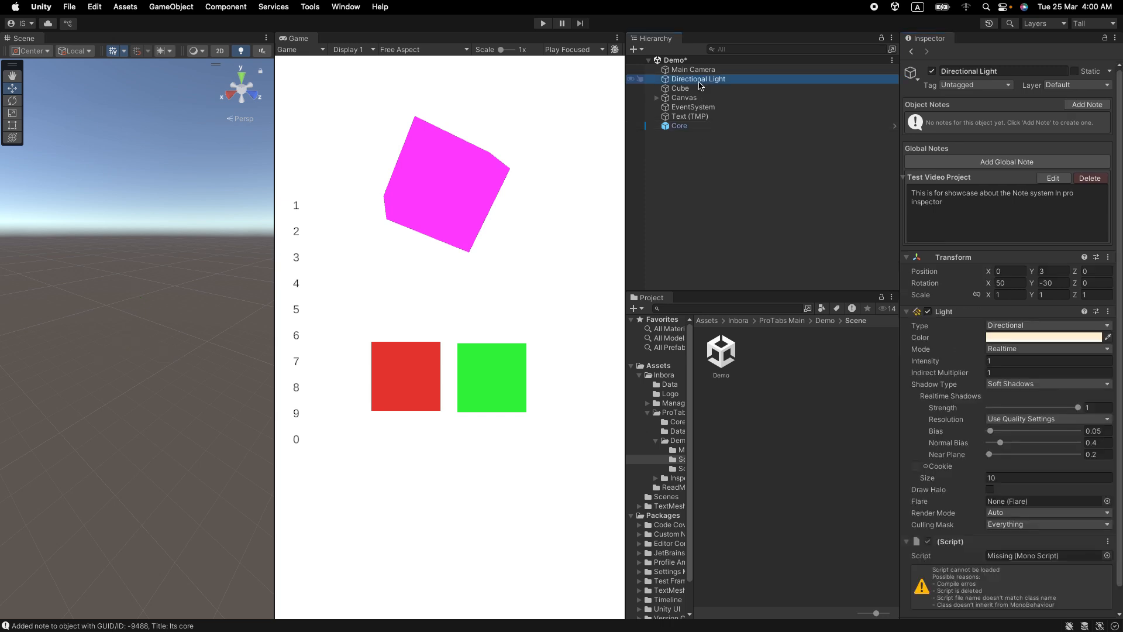
right_click(712, 147)
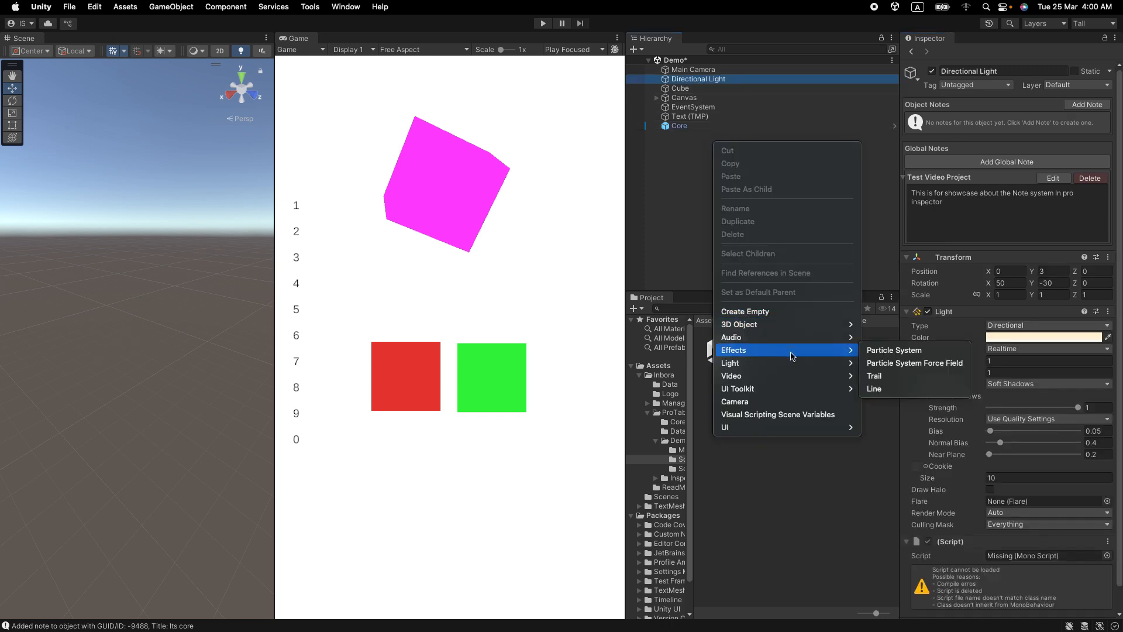
mouse_move(840, 367)
left_click(896, 363)
left_click(734, 199)
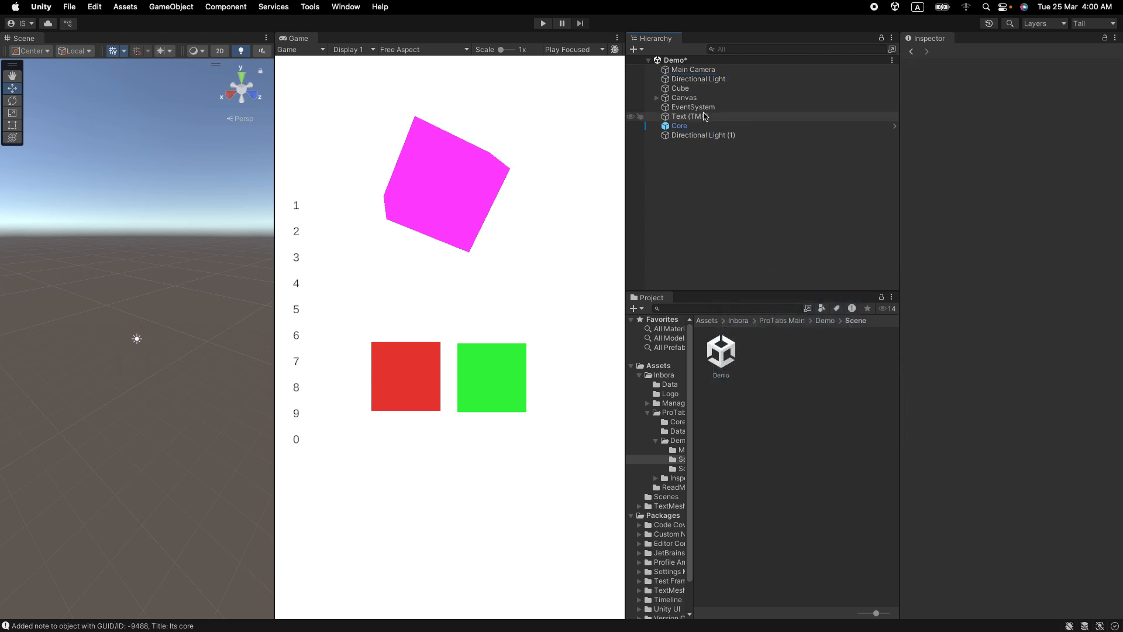
- Select Directional Light and Directional Light (1) in turn, and switch between them through the navigation bar's selection history
left_click(684, 80)
left_click(681, 135)
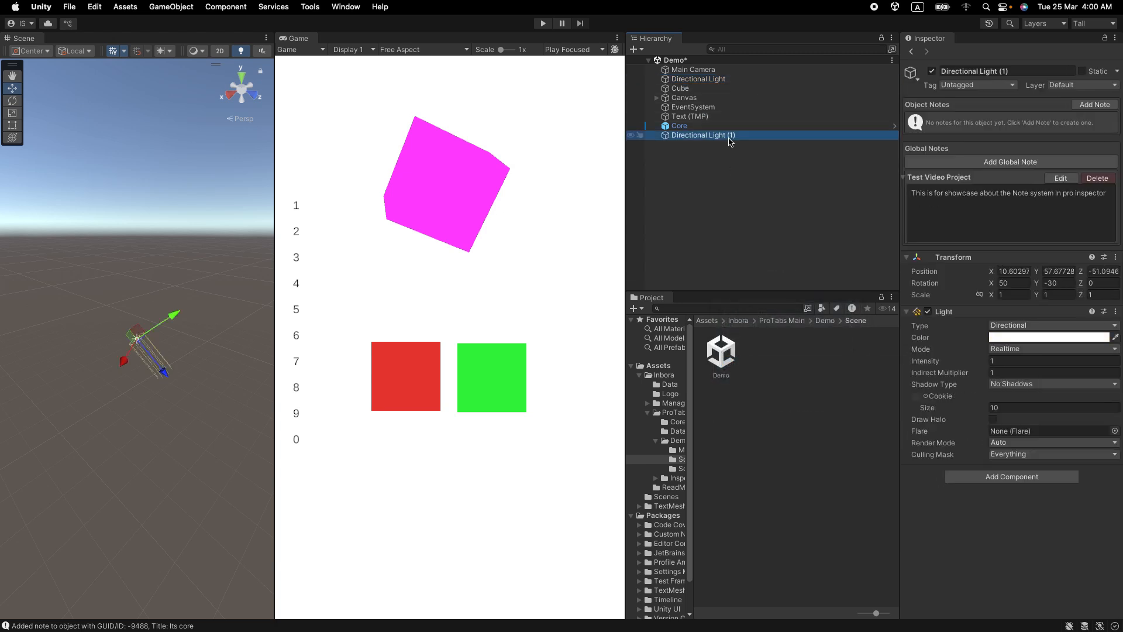
left_click(911, 53)
left_click(927, 52)
left_click(911, 53)
left_click(927, 52)
left_click(911, 53)
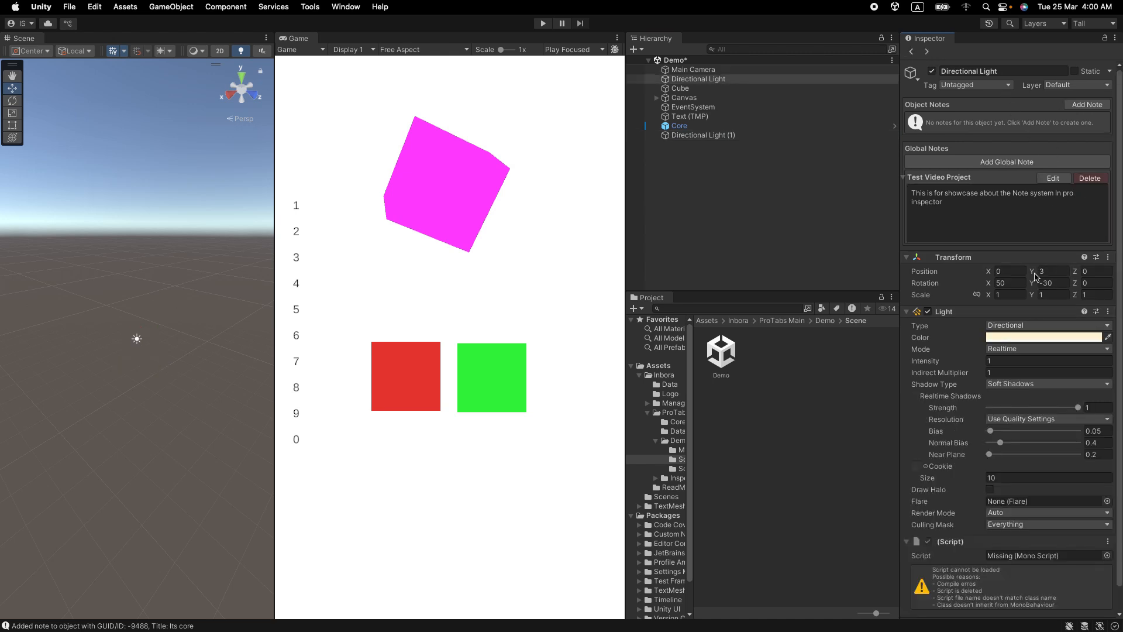
scroll(1045, 313, "down", 1)
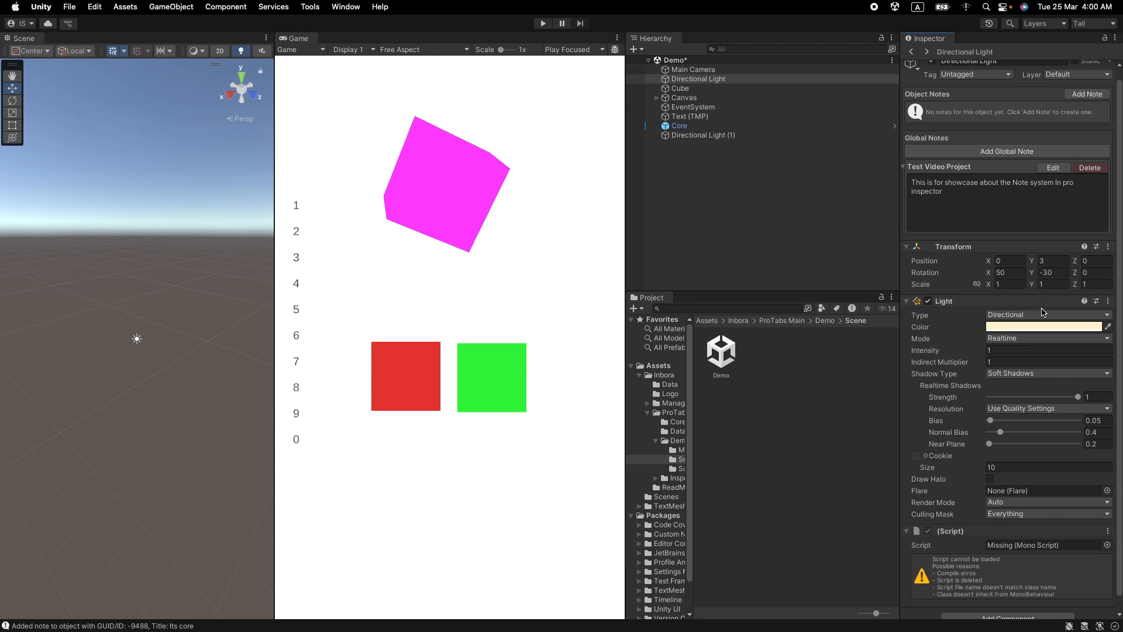
left_click(915, 54)
- Reselect both directional lights and move repeatedly back and forth through the selection history, ending on Directional Light
left_click(755, 135)
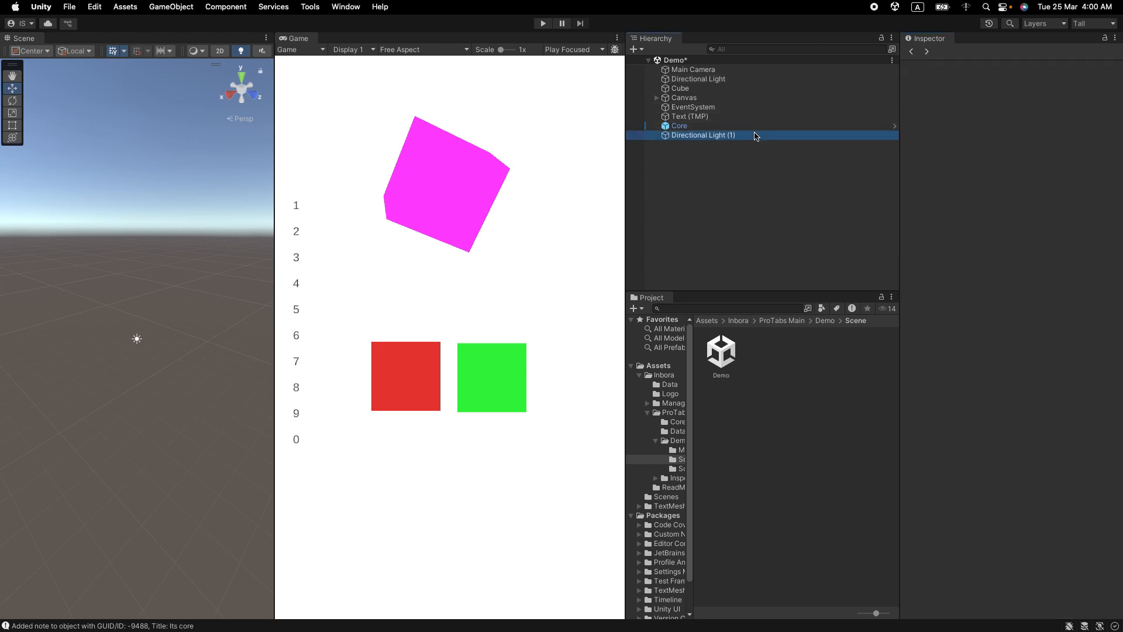
left_click(732, 79)
left_click(912, 52)
left_click(927, 52)
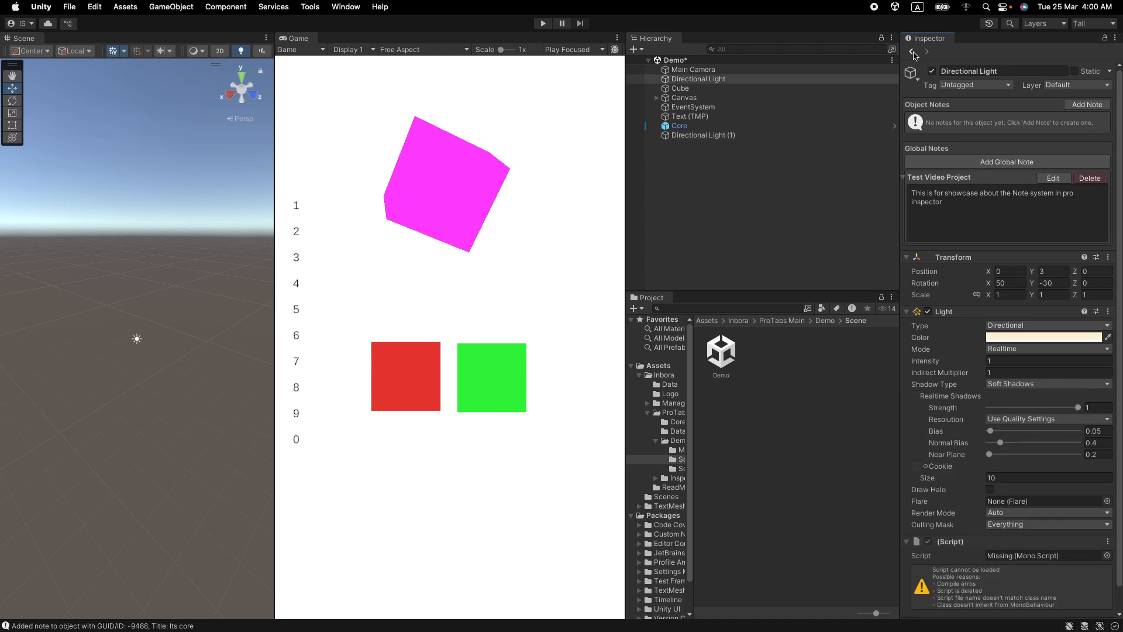
left_click(928, 53)
left_click(930, 53)
left_click(914, 52)
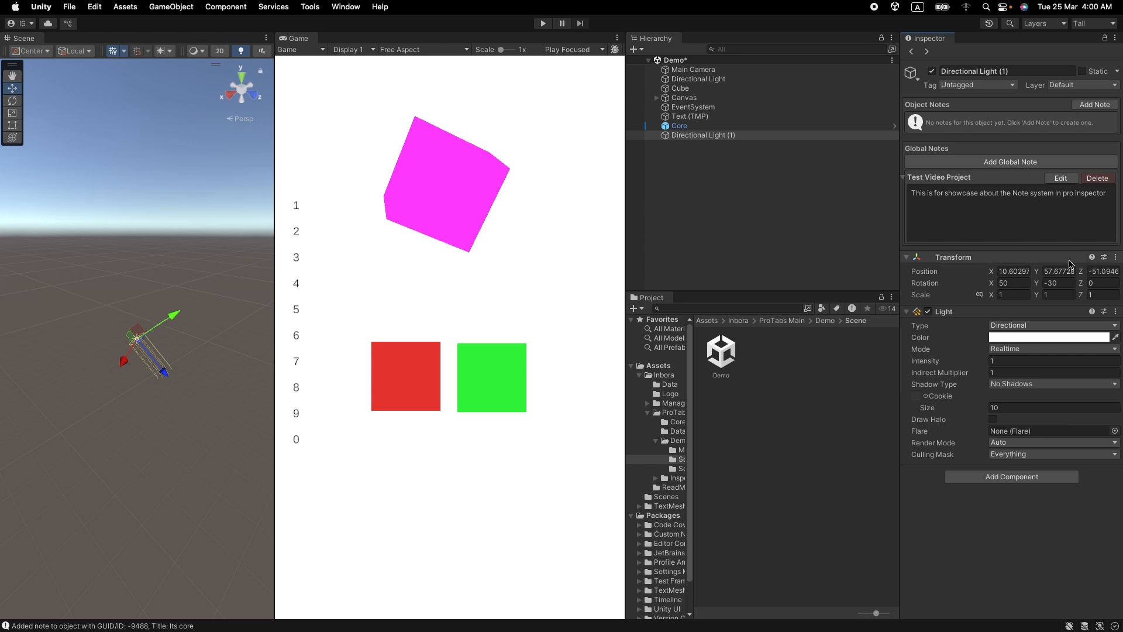
left_click(911, 52)
left_click(927, 52)
left_click(911, 52)
left_click(927, 52)
left_click(911, 52)
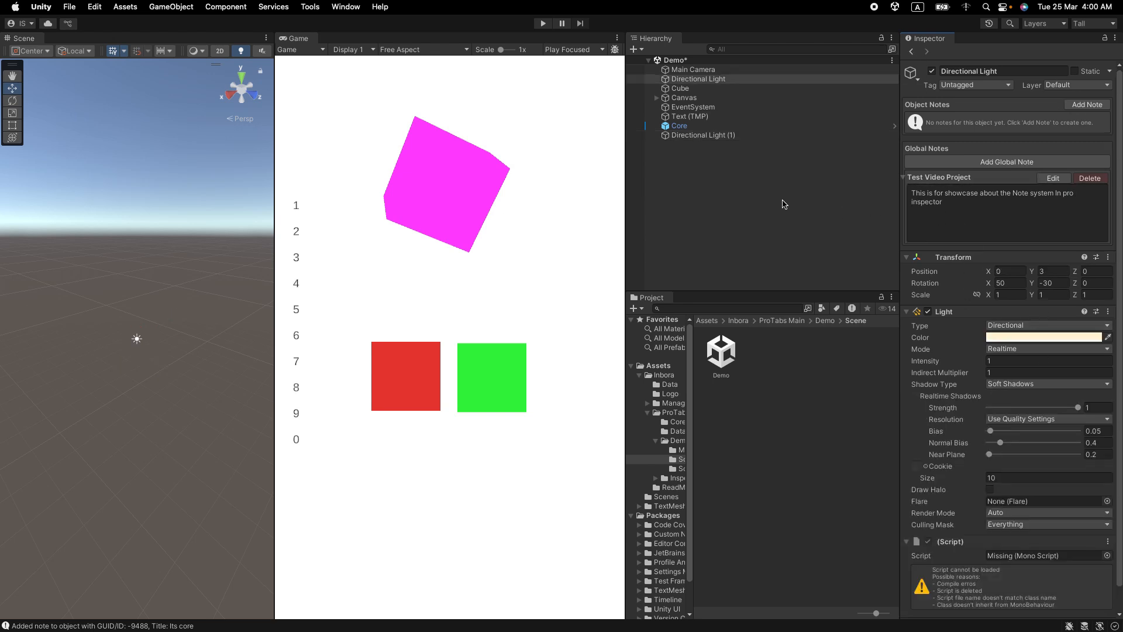
- Enable Copy-Paste Buttons in Pro Inspector's interface options
left_click(309, 7)
mouse_move(326, 23)
mouse_move(397, 37)
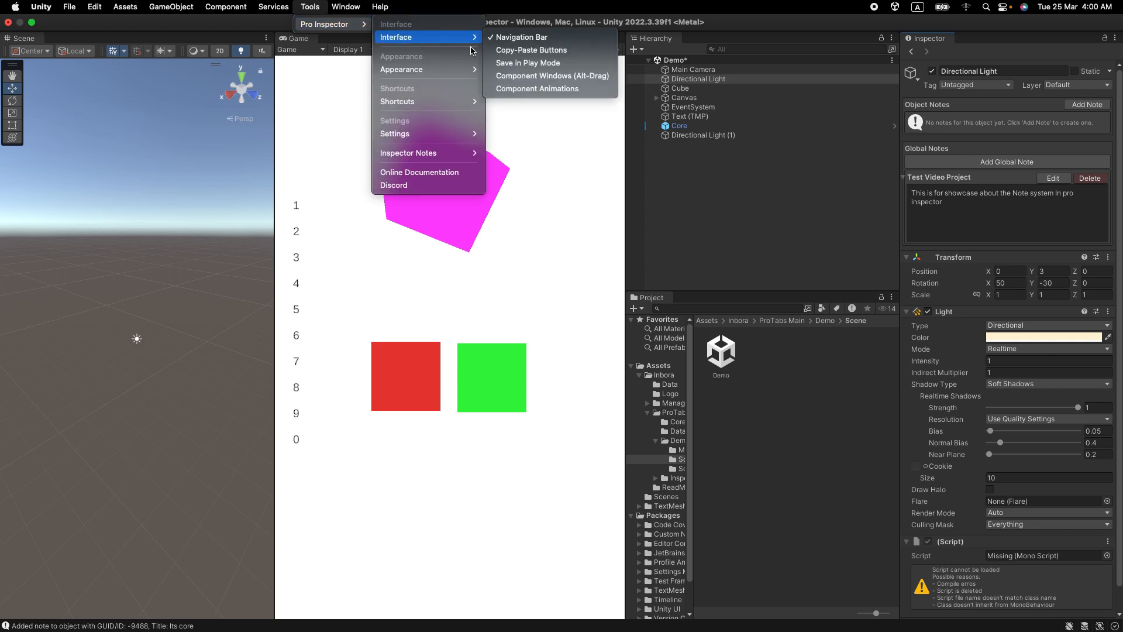
left_click(532, 50)
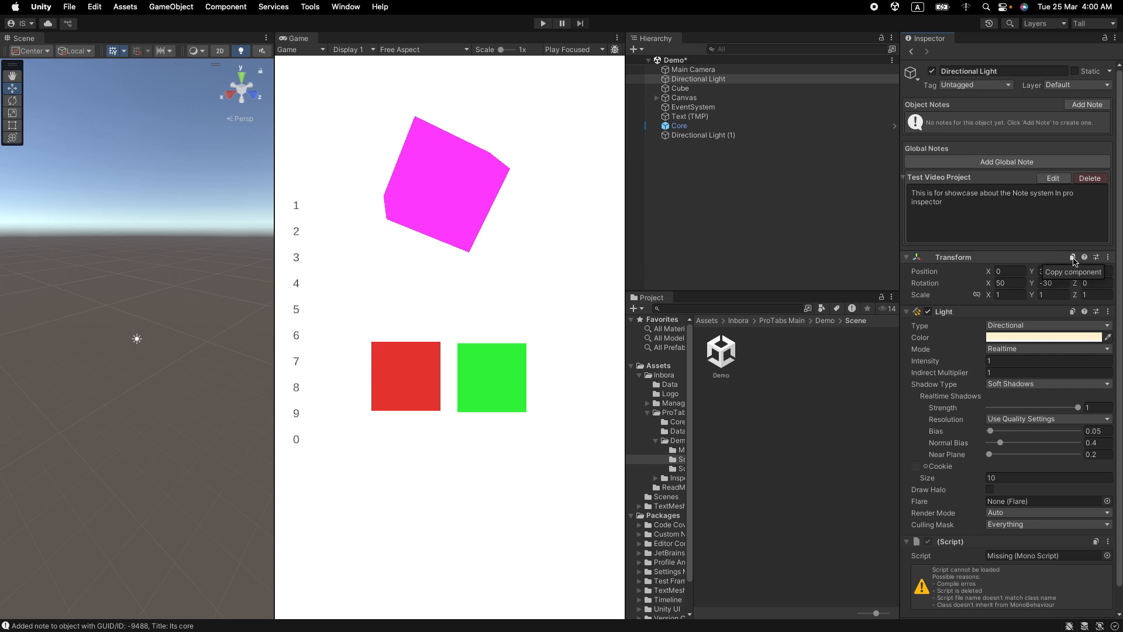
- Set the Light of Directional Light (1) to intensity 3412, indirect multiplier 3423 and cookie size 423
left_click(743, 142)
left_click(735, 136)
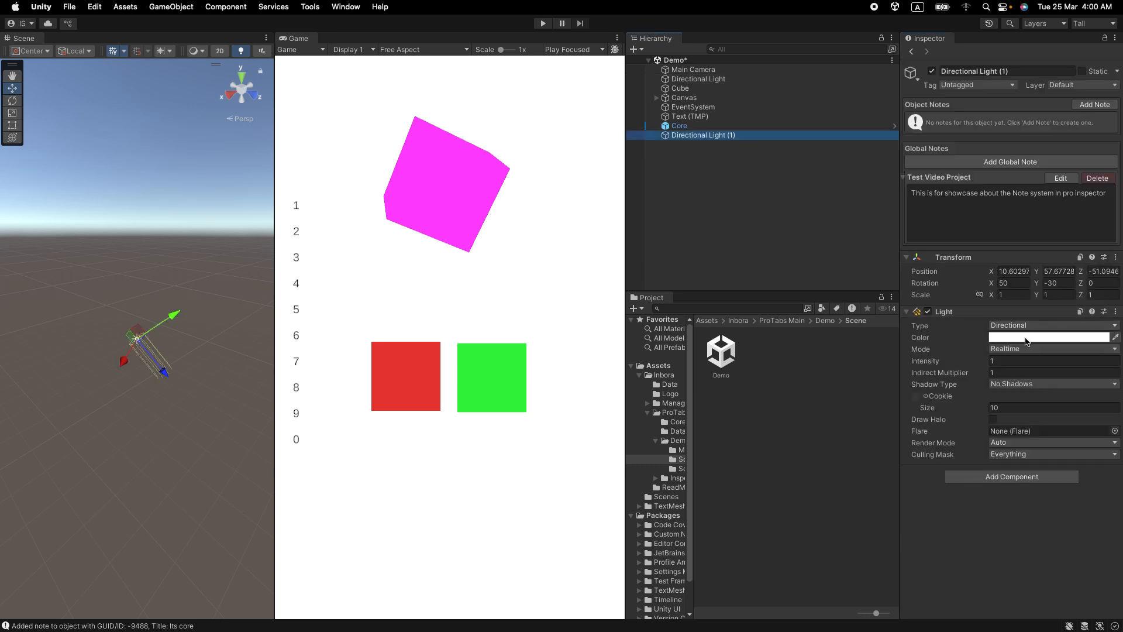
left_click(1017, 360)
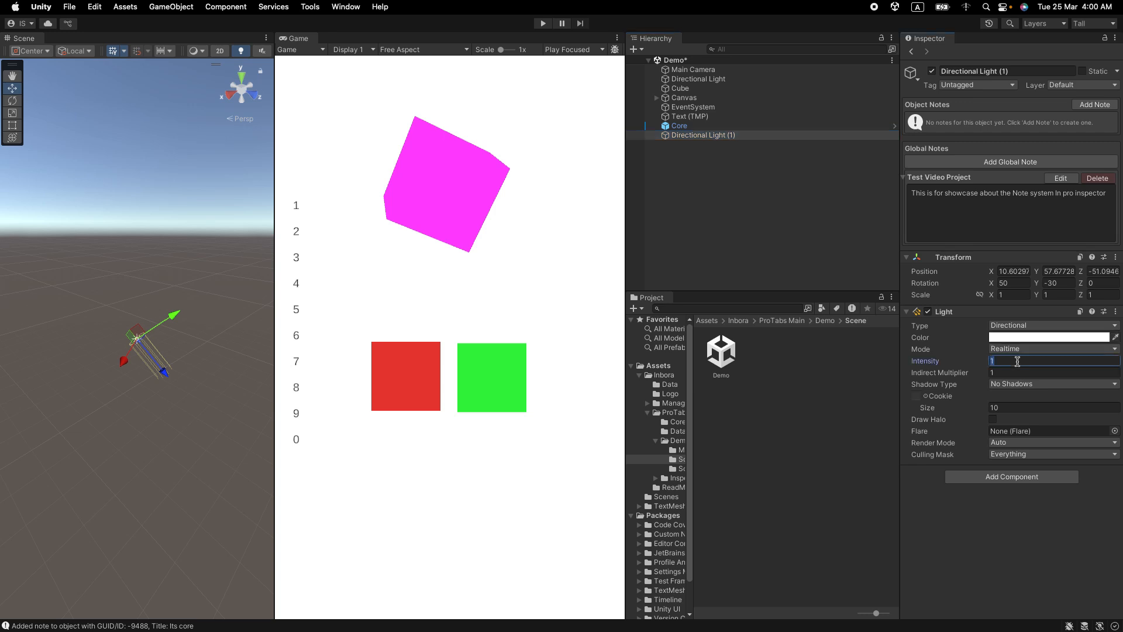
type("3412")
left_click(1025, 372)
type("3423")
left_click(1031, 406)
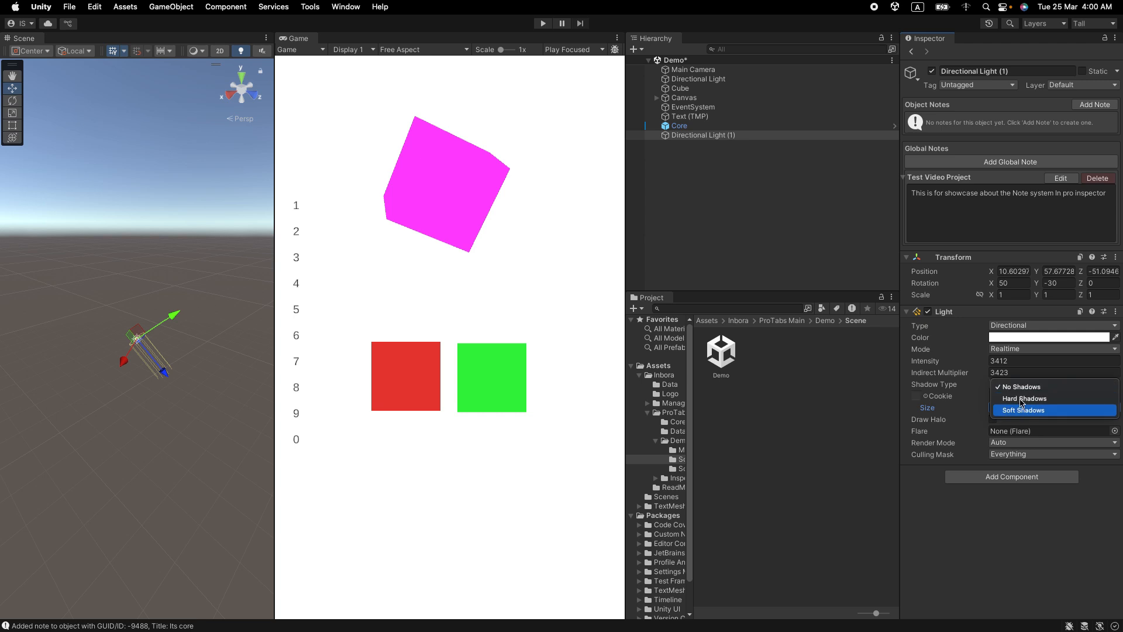
- Give Directional Light (1) soft shadows with High Resolution, strength 0.527, bias 1.17, normal bias 1.82 and near plane 7.53
left_click(1024, 410)
left_click(1049, 446)
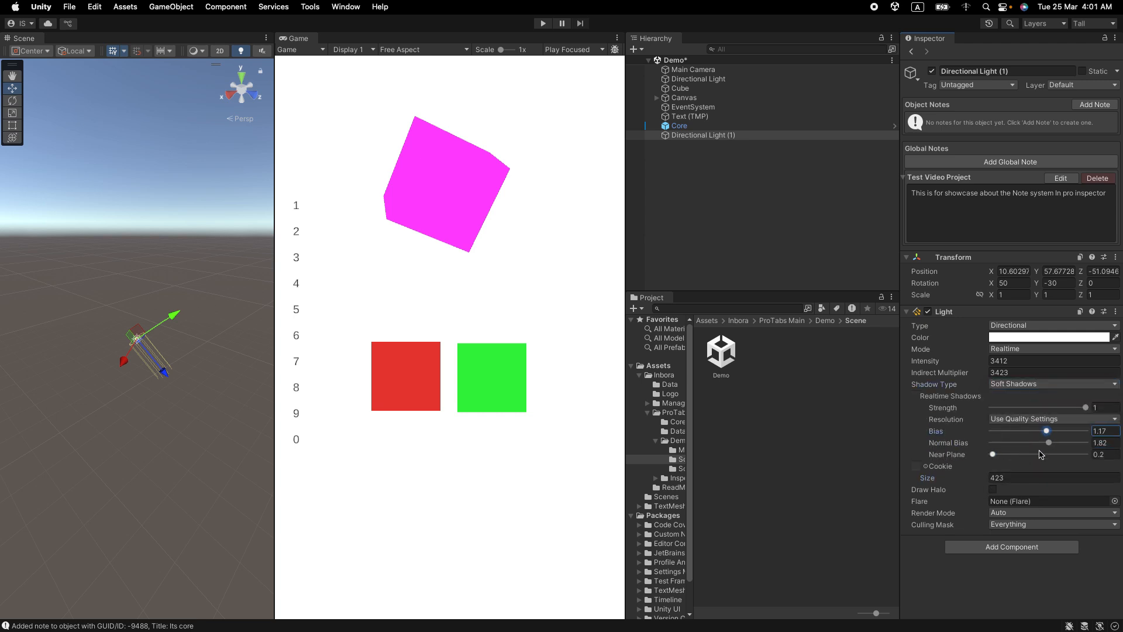
left_click(1062, 458)
left_click(1053, 419)
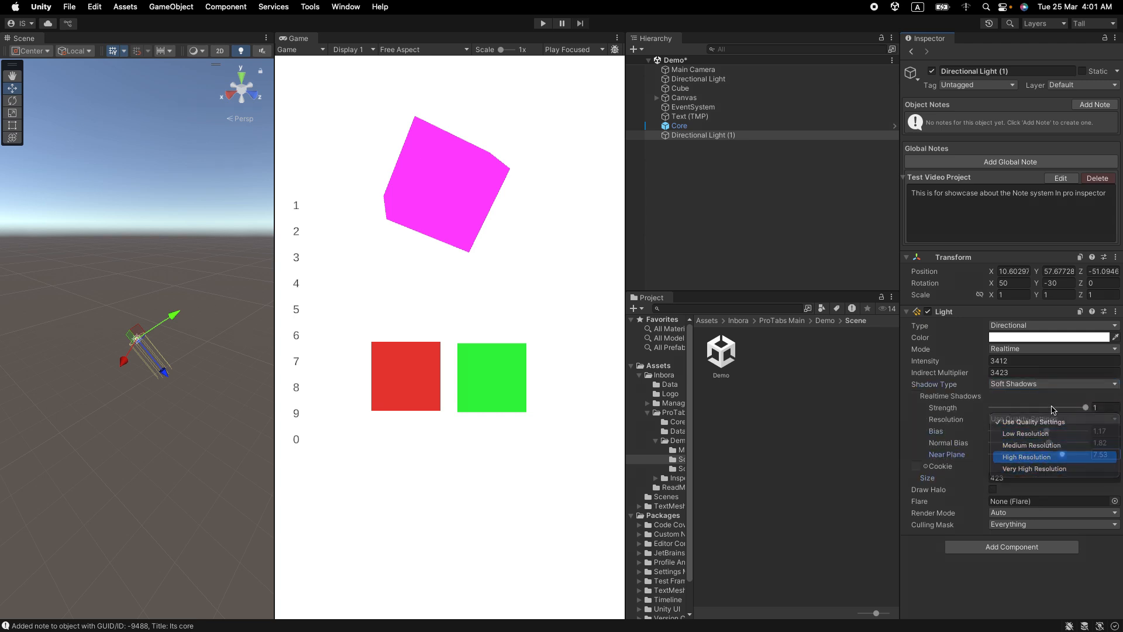
left_click(1053, 459)
left_click(1041, 407)
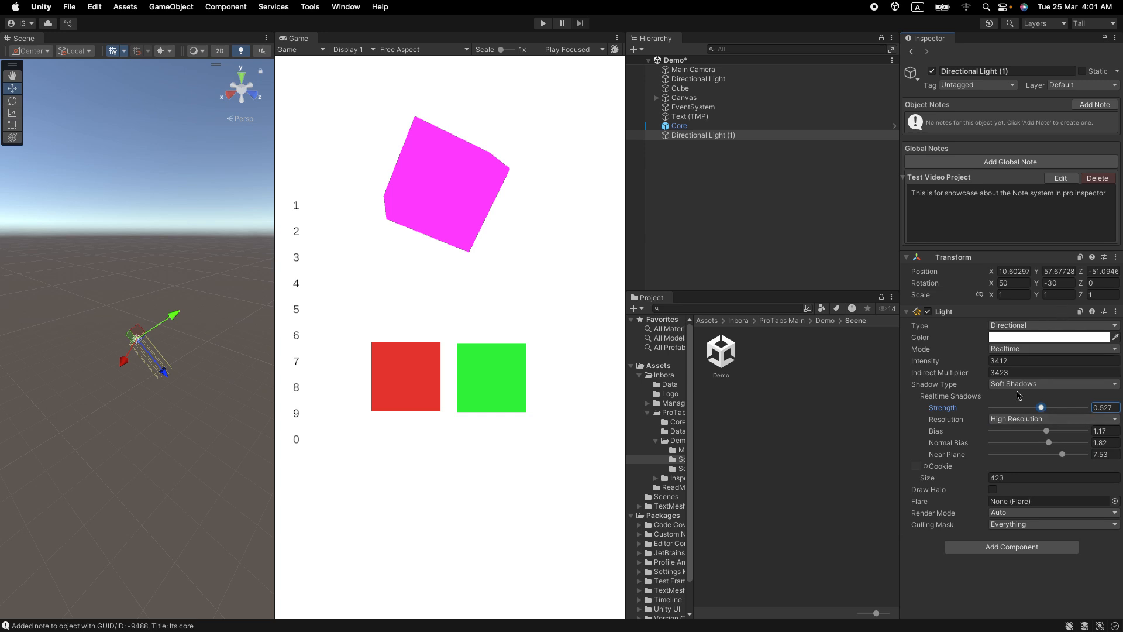
- Copy the Light component of Directional Light and paste its values onto the Light of Directional Light (1)
left_click(911, 53)
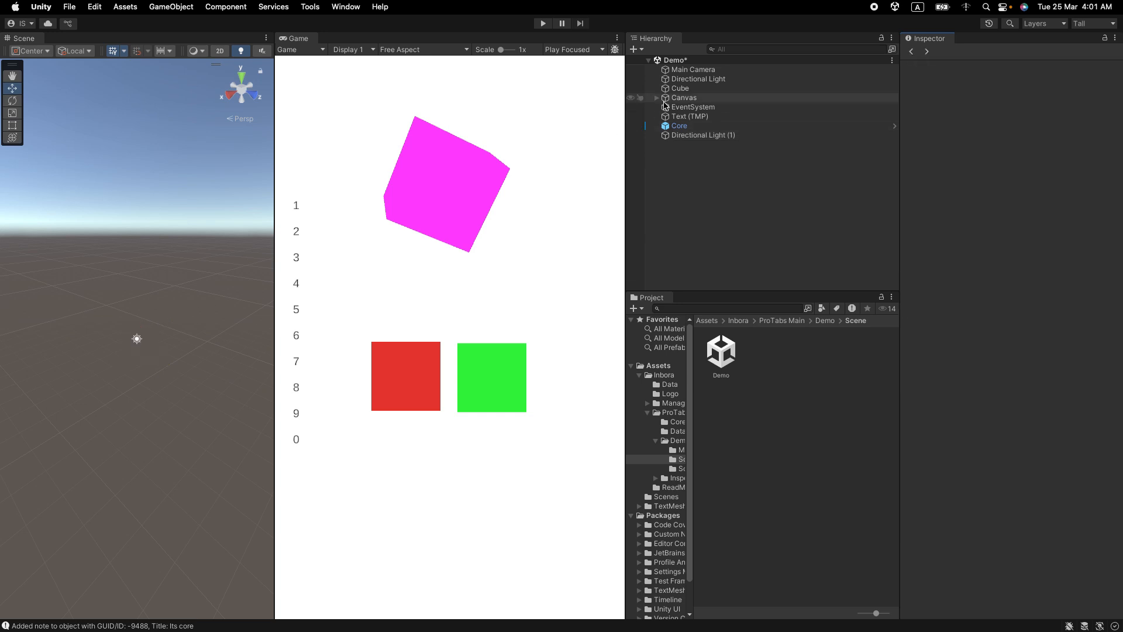
left_click(701, 135)
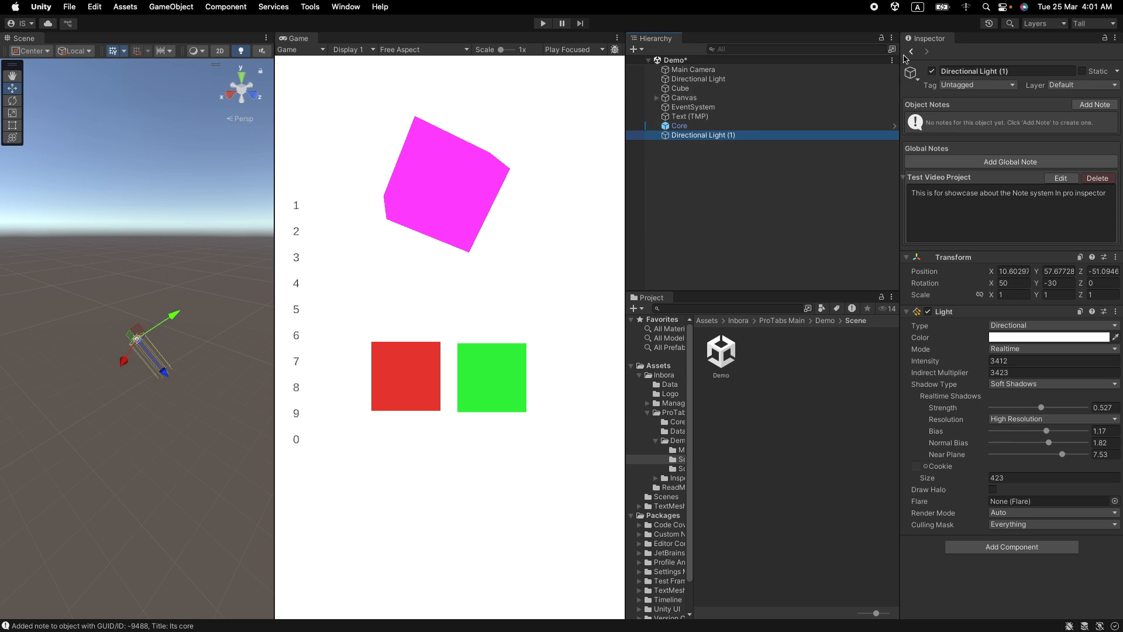
left_click(927, 53)
left_click(928, 53)
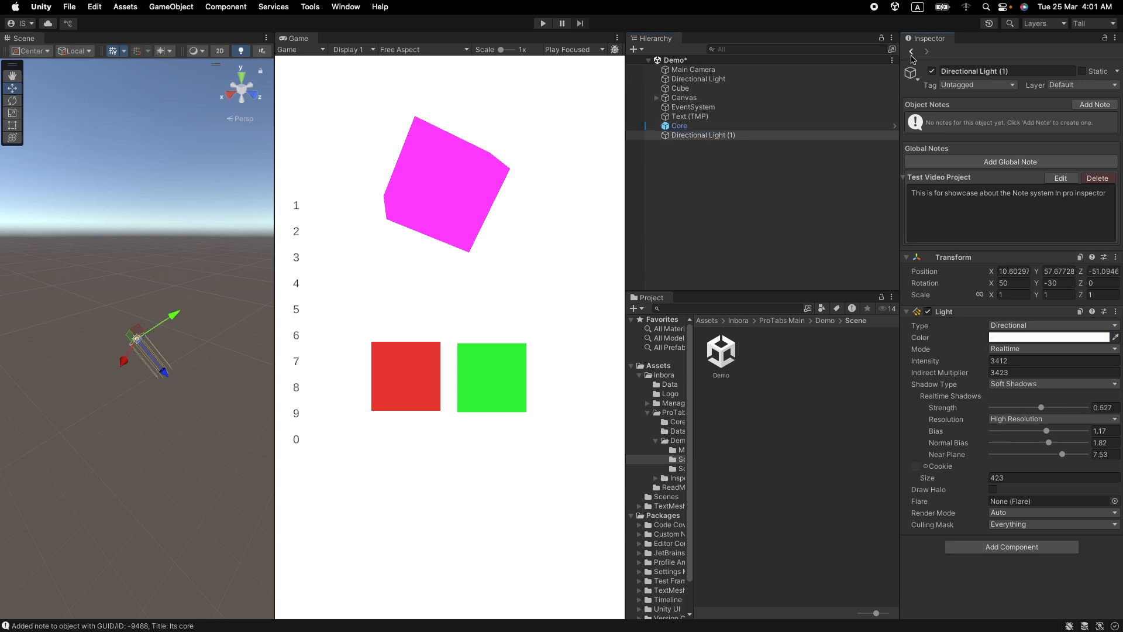
left_click(911, 53)
left_click(1108, 312)
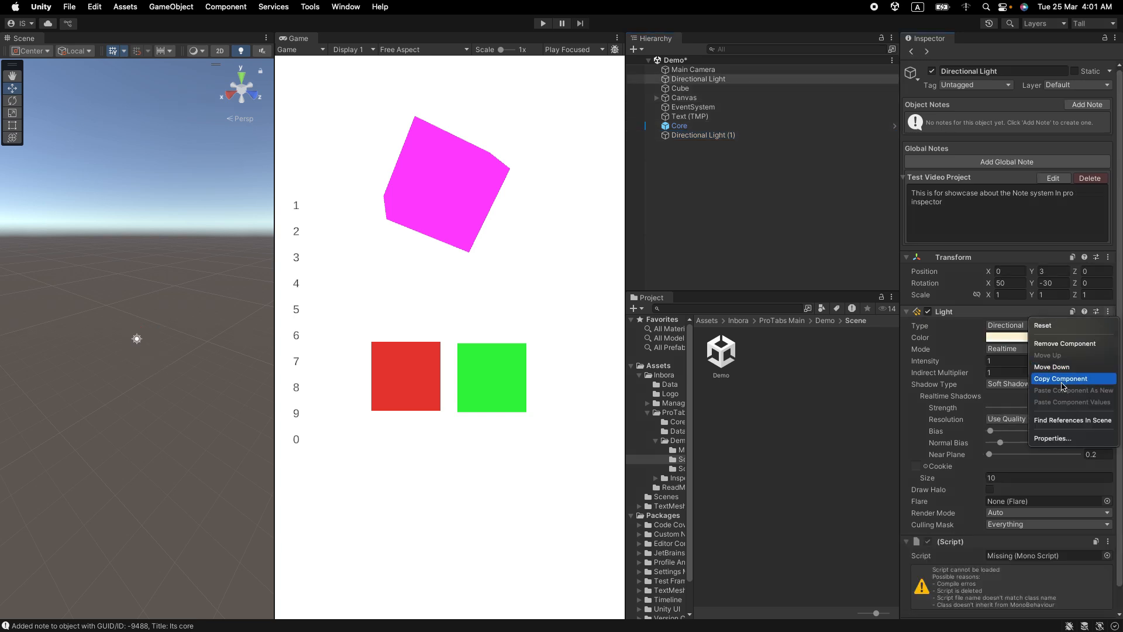
left_click(953, 326)
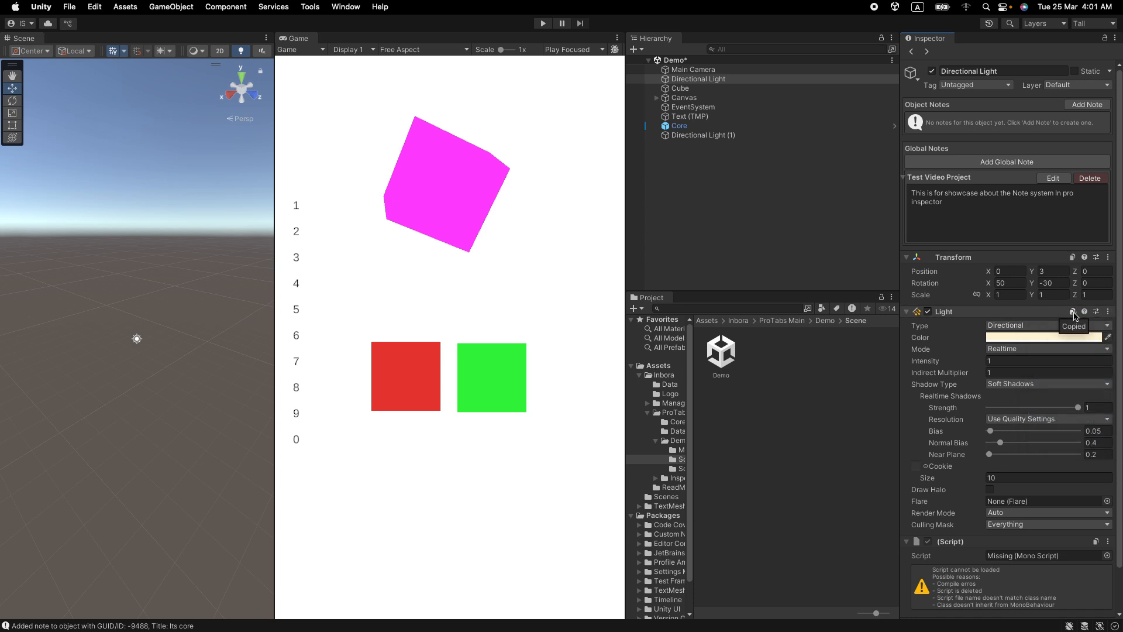
left_click(702, 135)
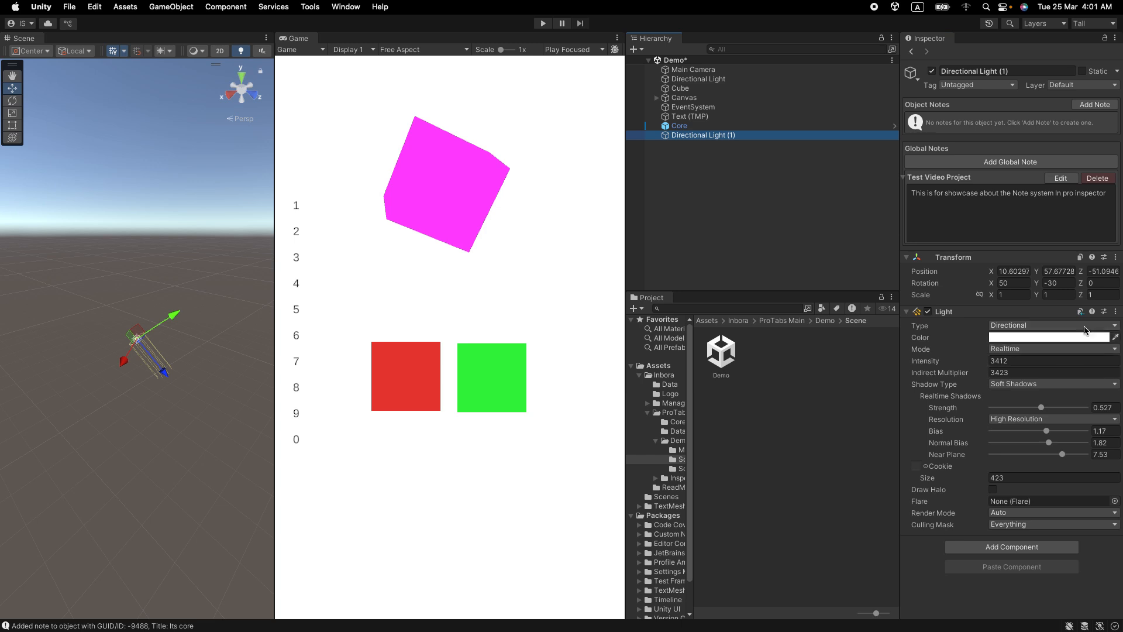
left_click(1081, 311)
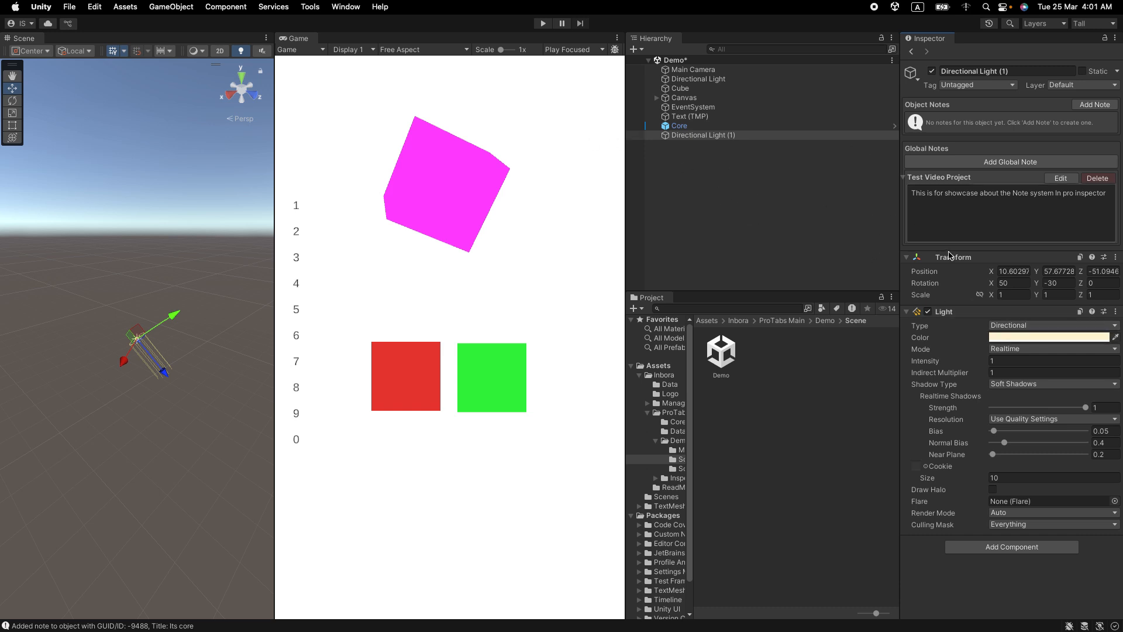
- Enable Save in Play Mode in Pro Inspector's interface options
left_click(316, 11)
mouse_move(331, 24)
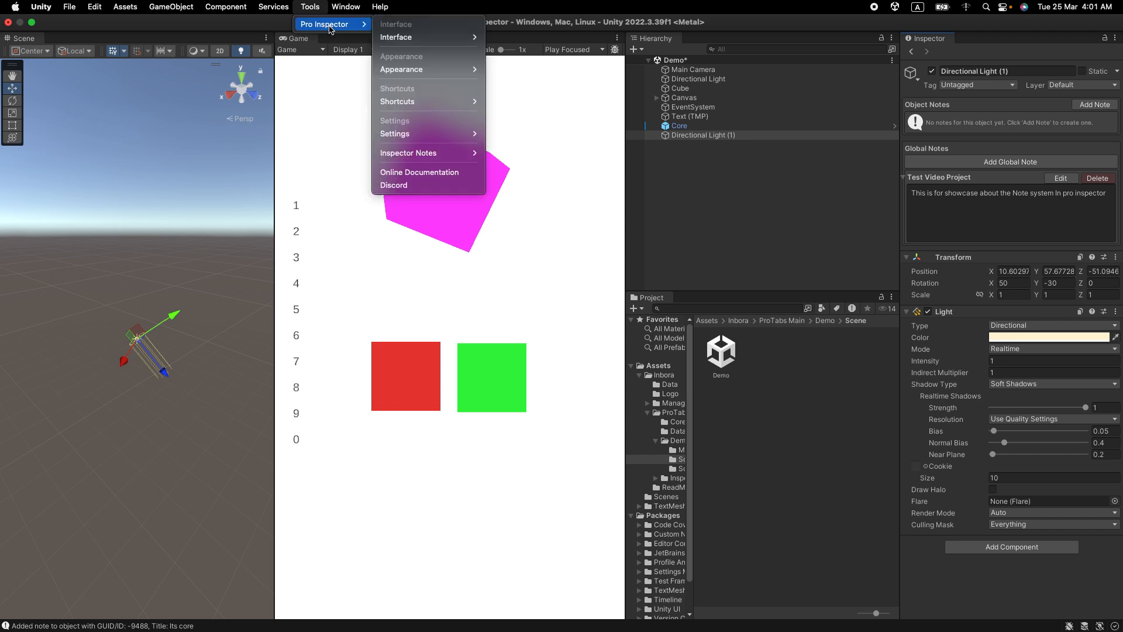
mouse_move(410, 37)
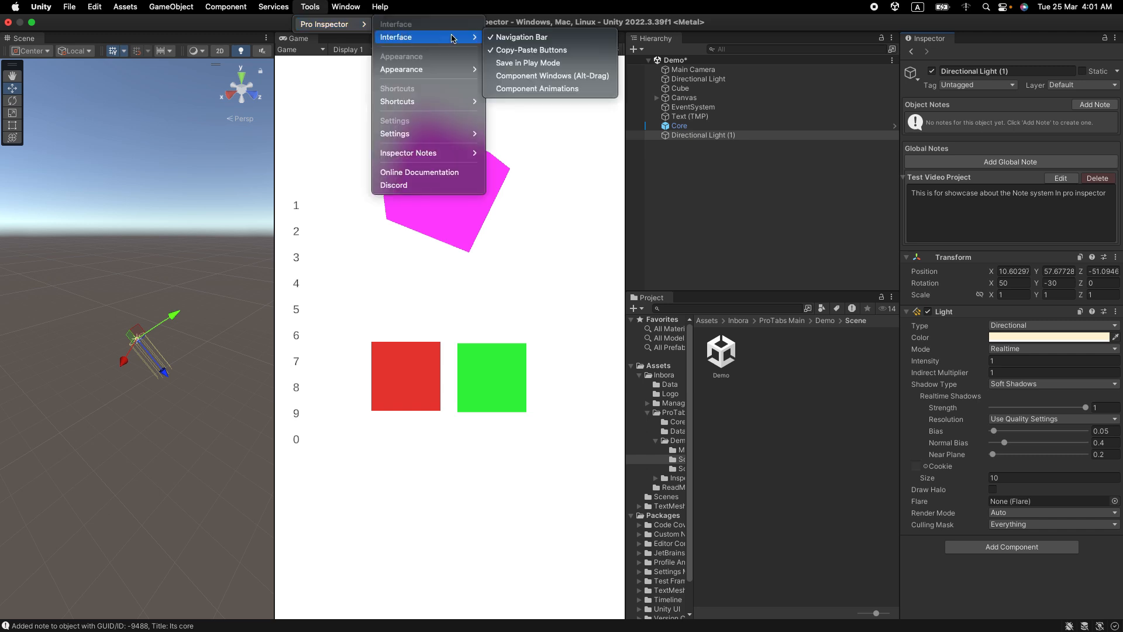
left_click(537, 62)
- Widen the Scene view and run the Demo scene in play mode, pausing and resuming it once
left_click_drag(278, 116, 322, 116)
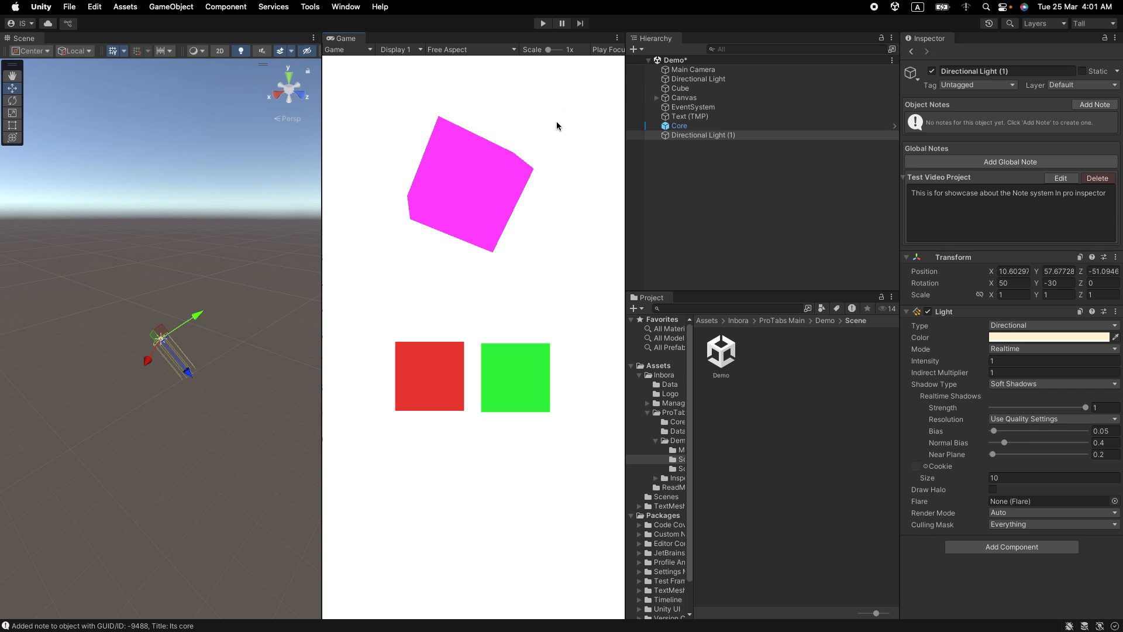
left_click(543, 23)
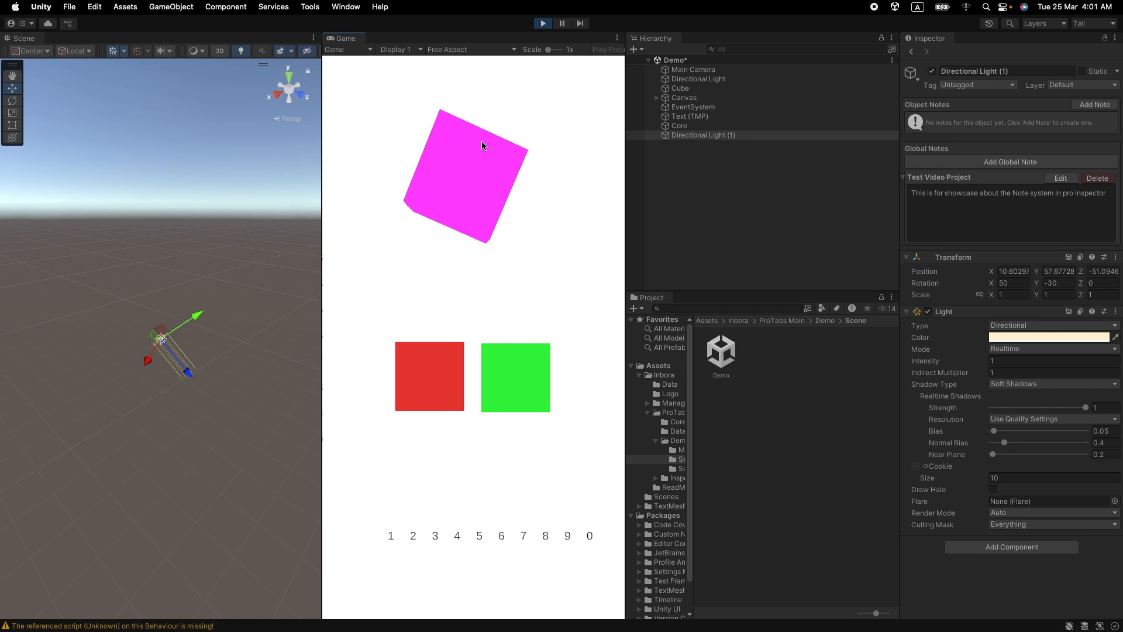
left_click(565, 28)
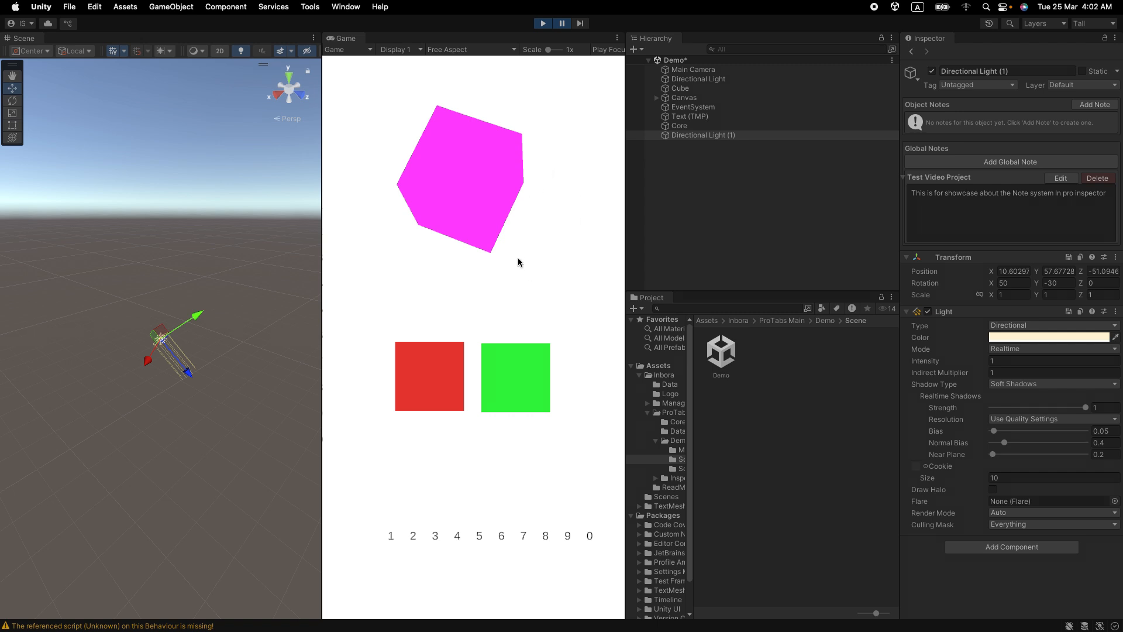
left_click(562, 25)
- Switch the Scene view to 2D and select the red square under Canvas
left_click(219, 51)
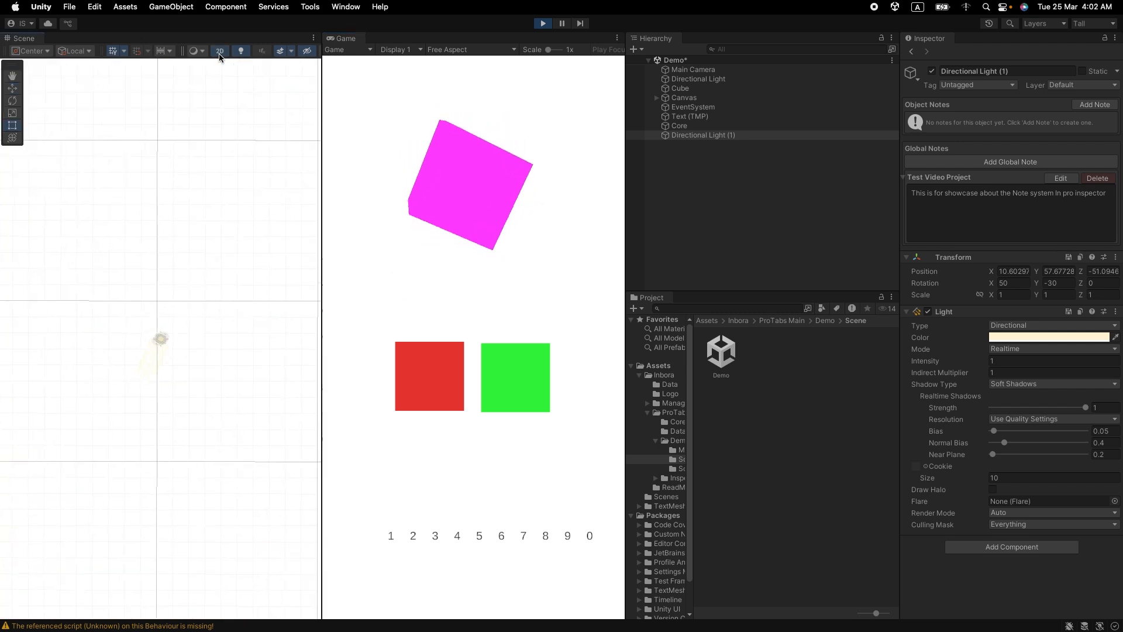
scroll(180, 306, "down", 10)
middle_click_drag(209, 489, 243, 293)
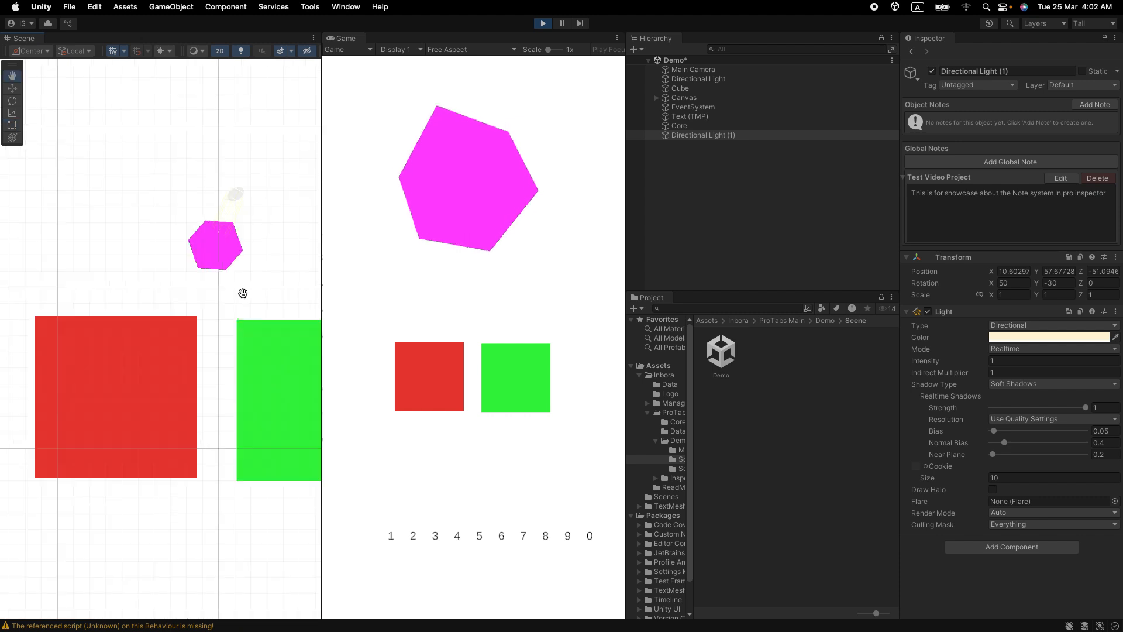
middle_click_drag(211, 364, 221, 351)
left_click(113, 364)
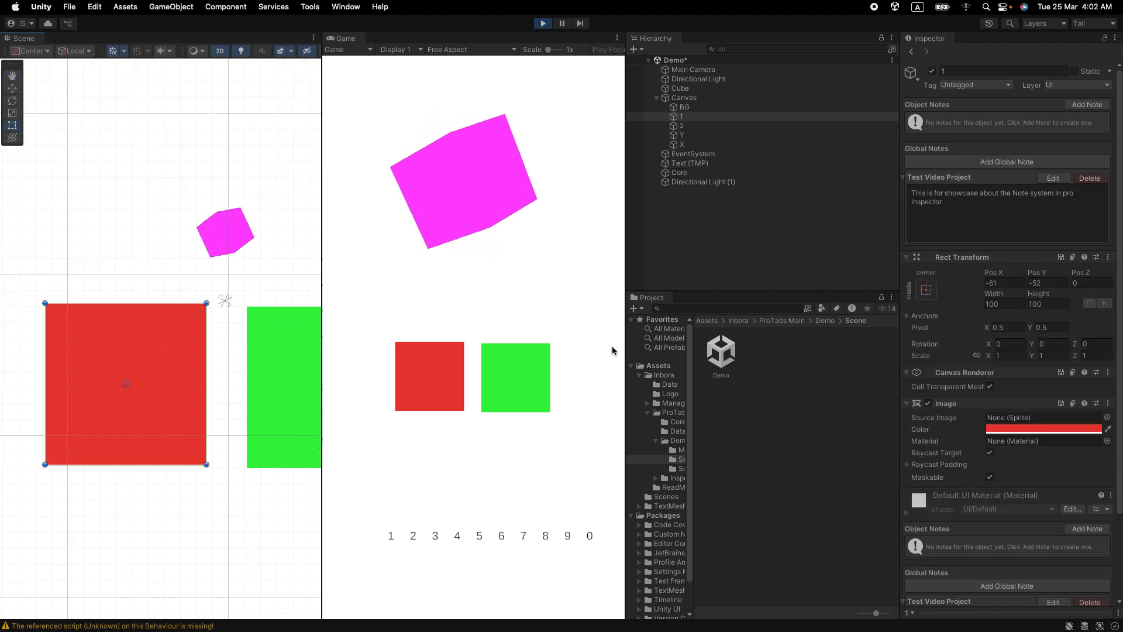
- Change the Image color of the red square to dark green, hexadecimal 112900
left_click(1047, 429)
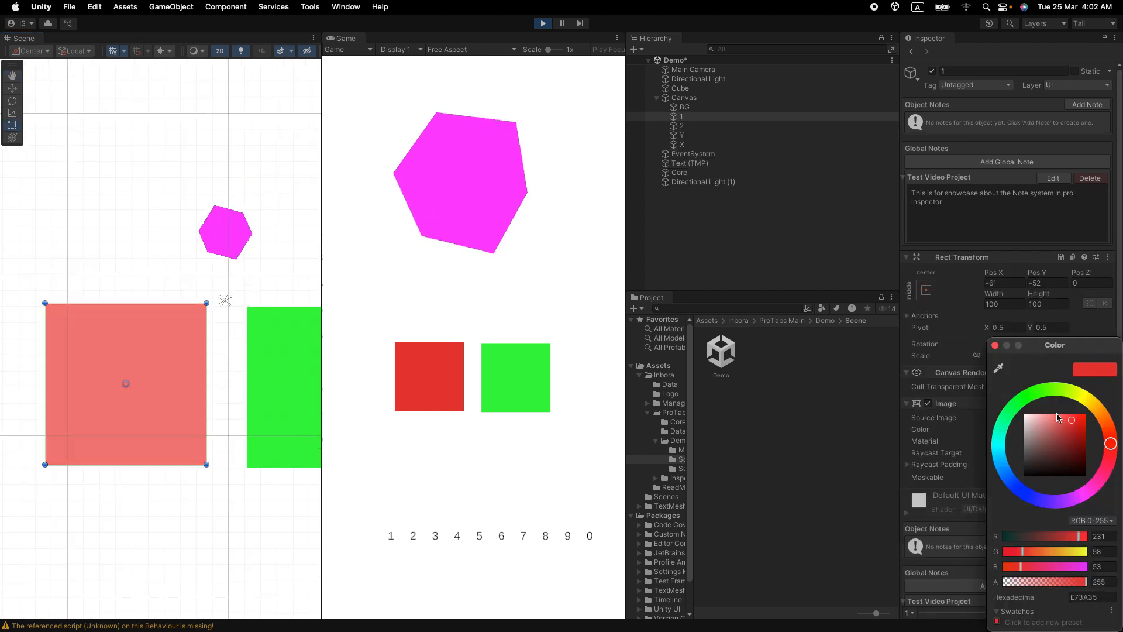
left_click_drag(1057, 417, 1086, 466)
left_click(1049, 390)
left_click(1072, 415)
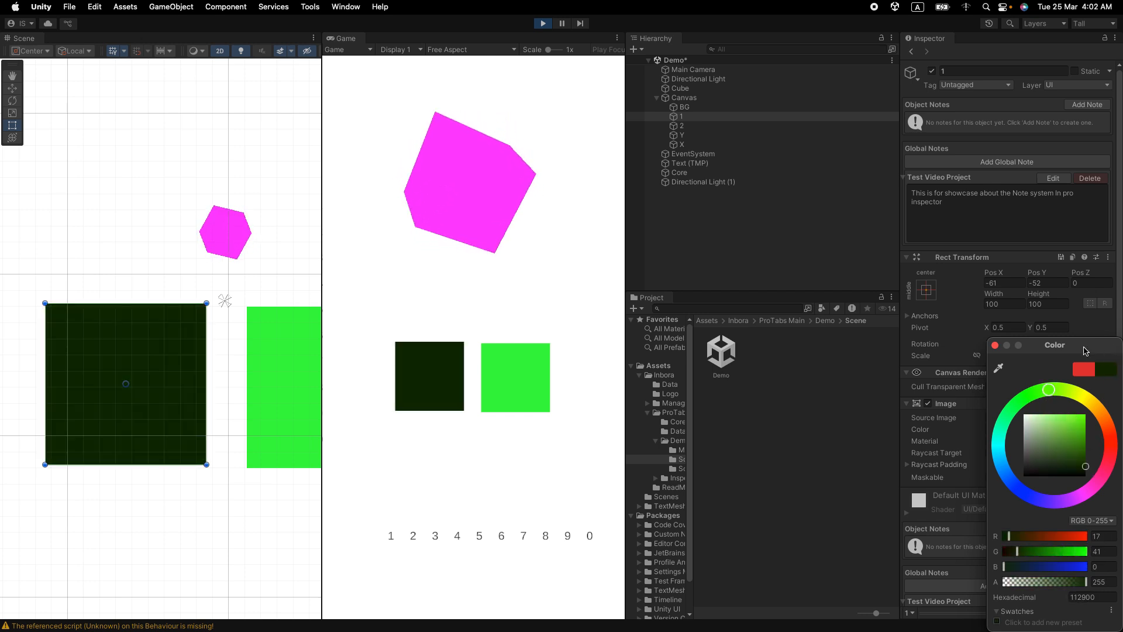
- Change the Image color of the dark green square (object 1) to bright cyan and close the color picker
left_click(995, 347)
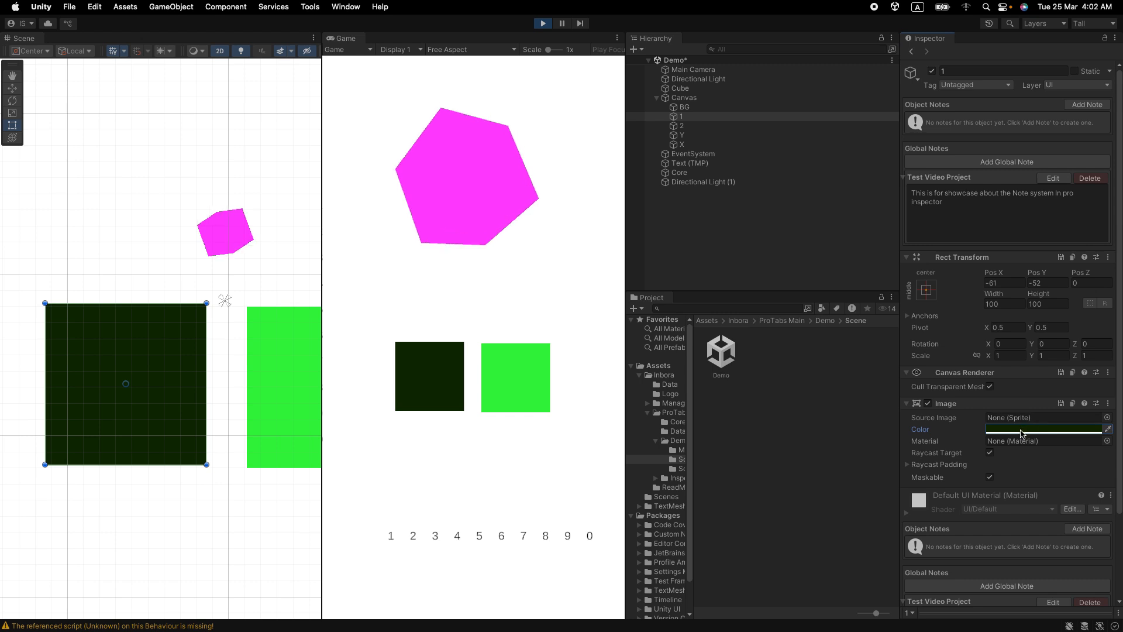
left_click(1021, 430)
mouse_move(1048, 448)
left_mouse_down()
mouse_move(1004, 381)
mouse_move(1022, 437)
left_mouse_up()
mouse_move(1025, 399)
left_mouse_down()
mouse_move(1002, 458)
mouse_move(1068, 421)
left_mouse_up()
left_click(995, 346)
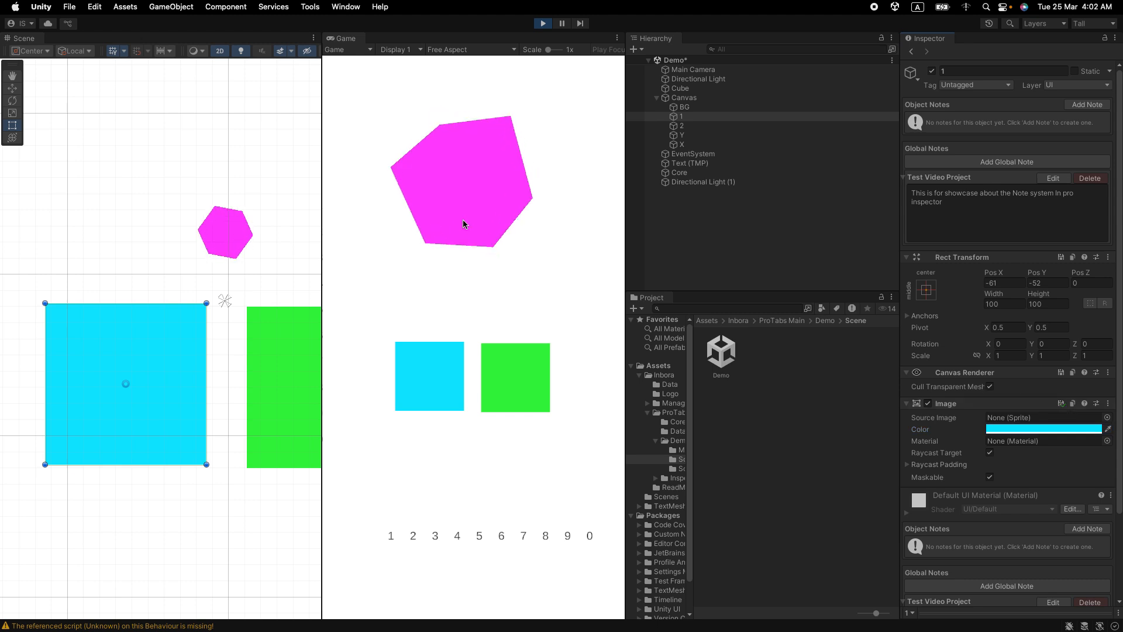
- Select the rotating Cube, look through its components in the Inspector, and select the green square
left_click(229, 232)
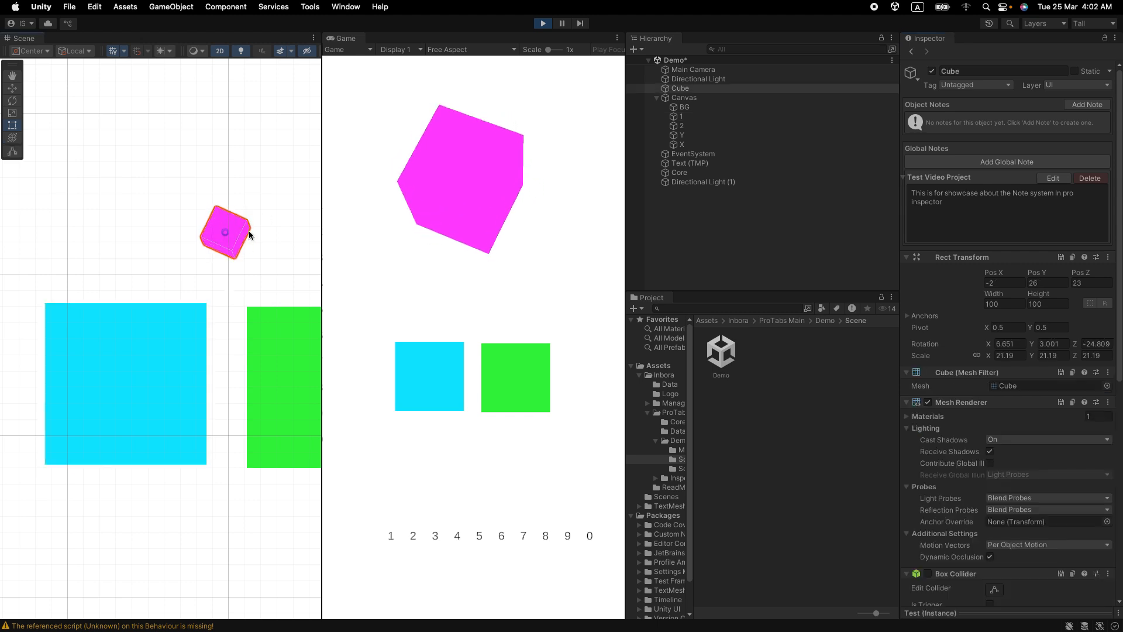
scroll(966, 401, "down", 10)
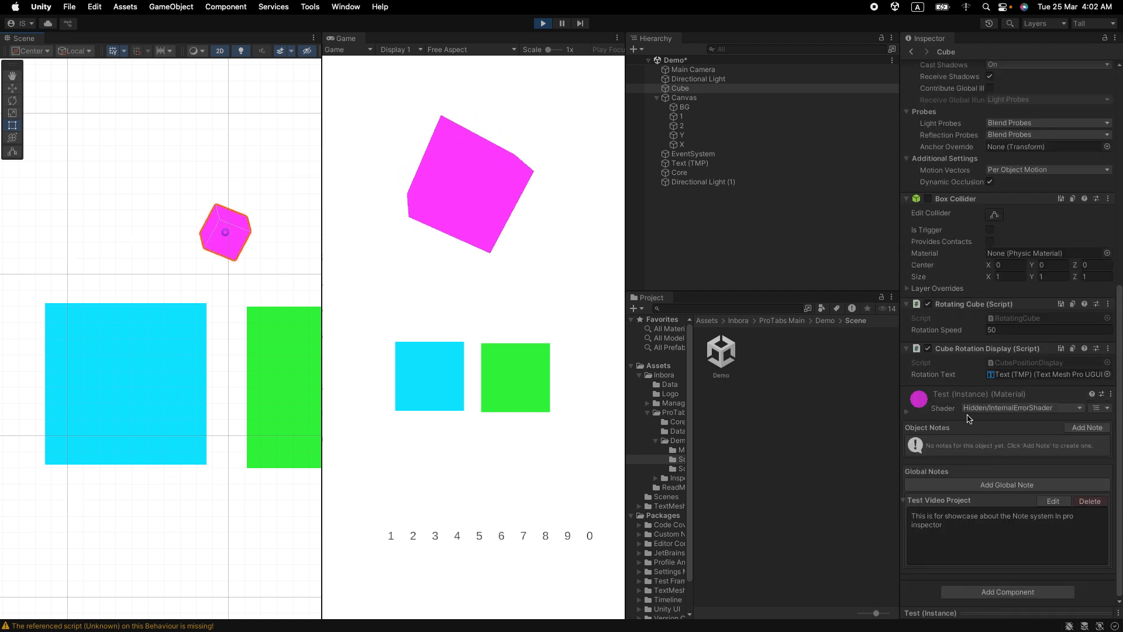
scroll(960, 361, "up", 4)
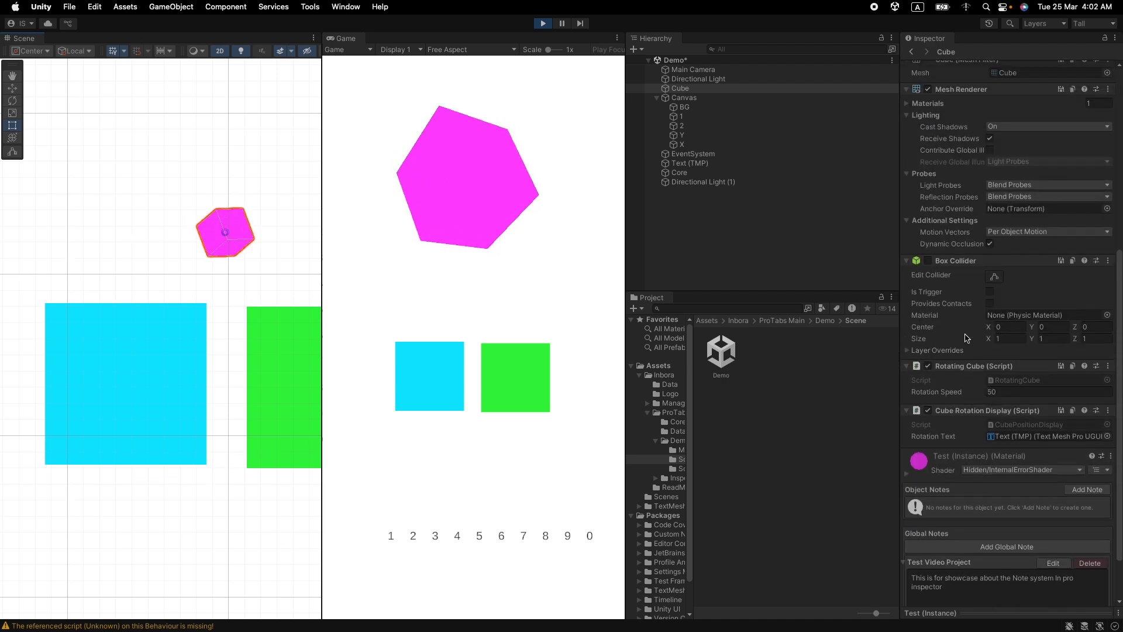
scroll(1047, 176, "up", 2)
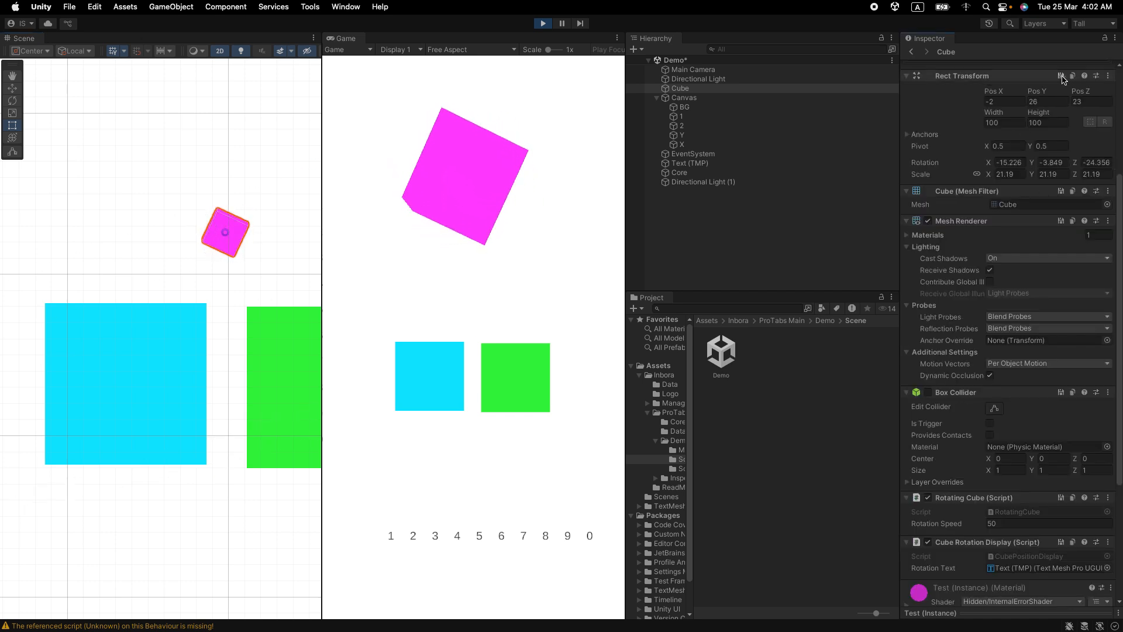
left_click(295, 345)
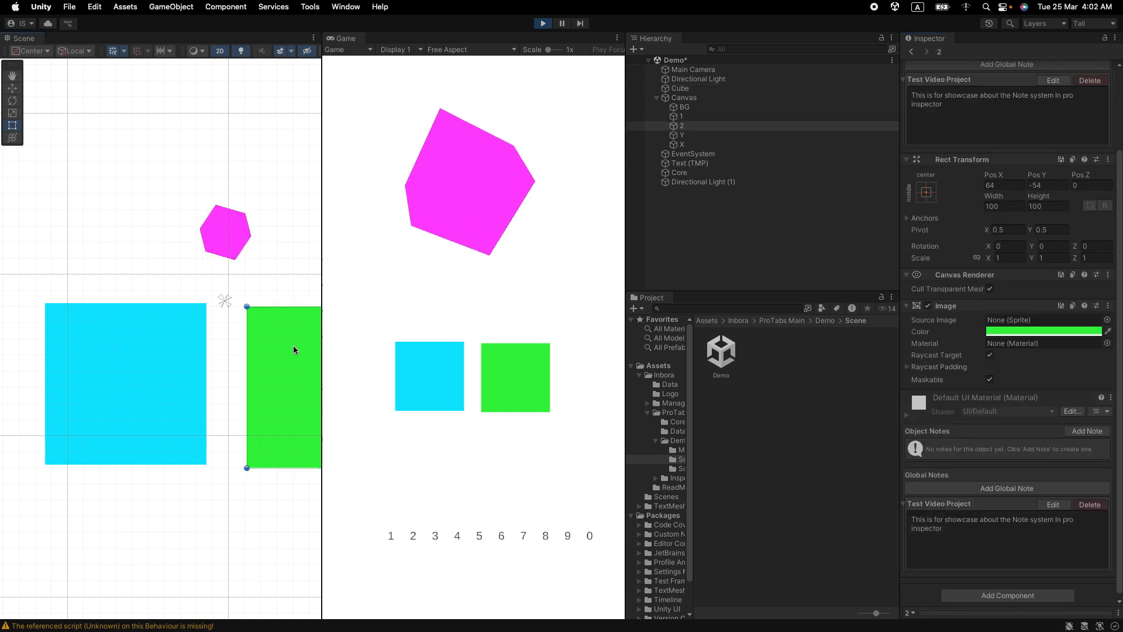
- Replace the text of object X with 37423ui4iu234u3v4 and save its TextMeshPro component's play-mode values
scroll(253, 439, "down", 8)
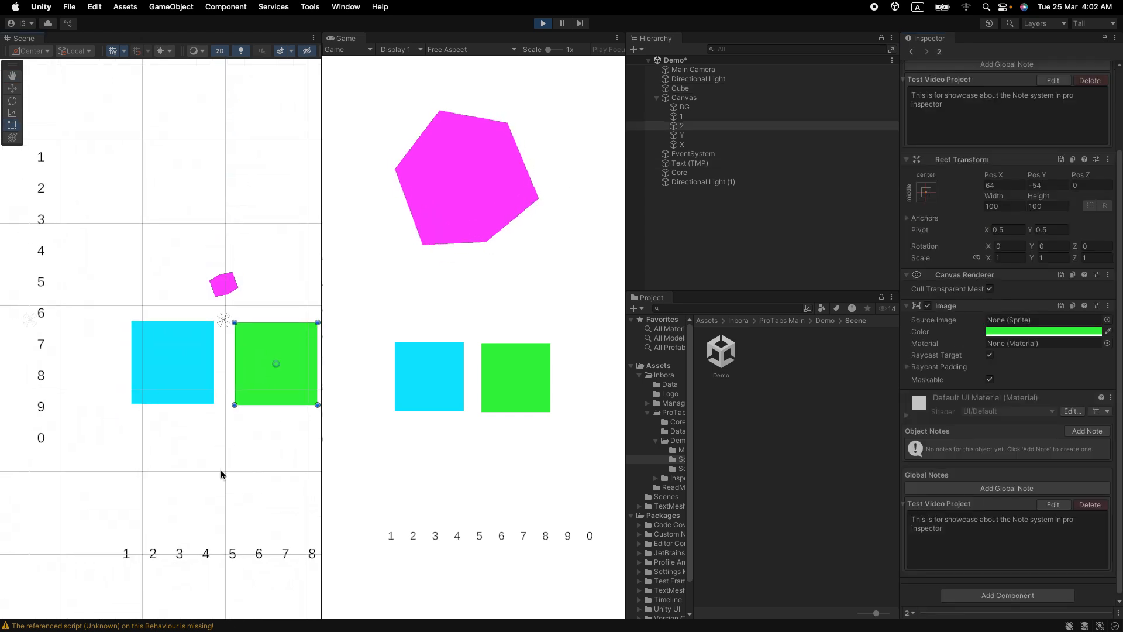
left_click(182, 543)
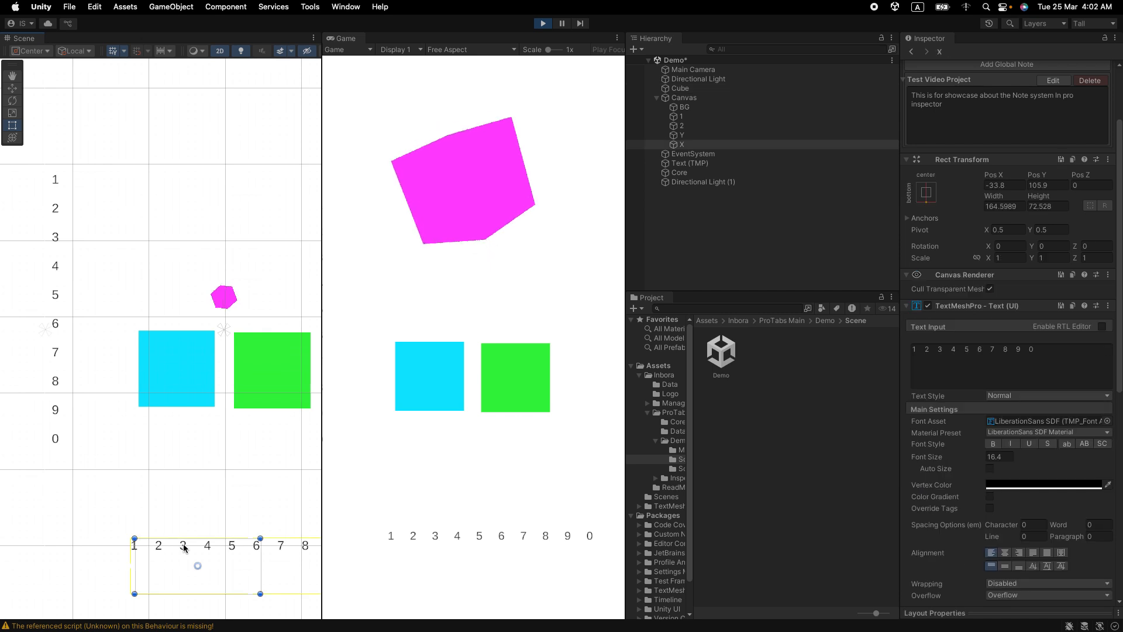
left_click(957, 370)
type("3742")
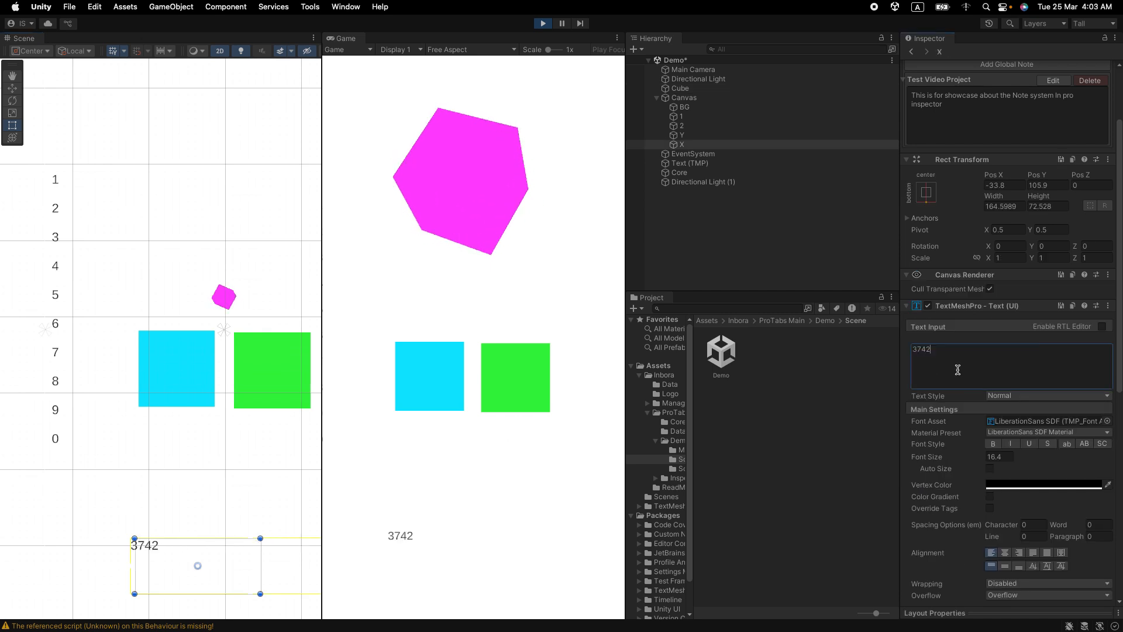
type("3ui4iu234u3v4")
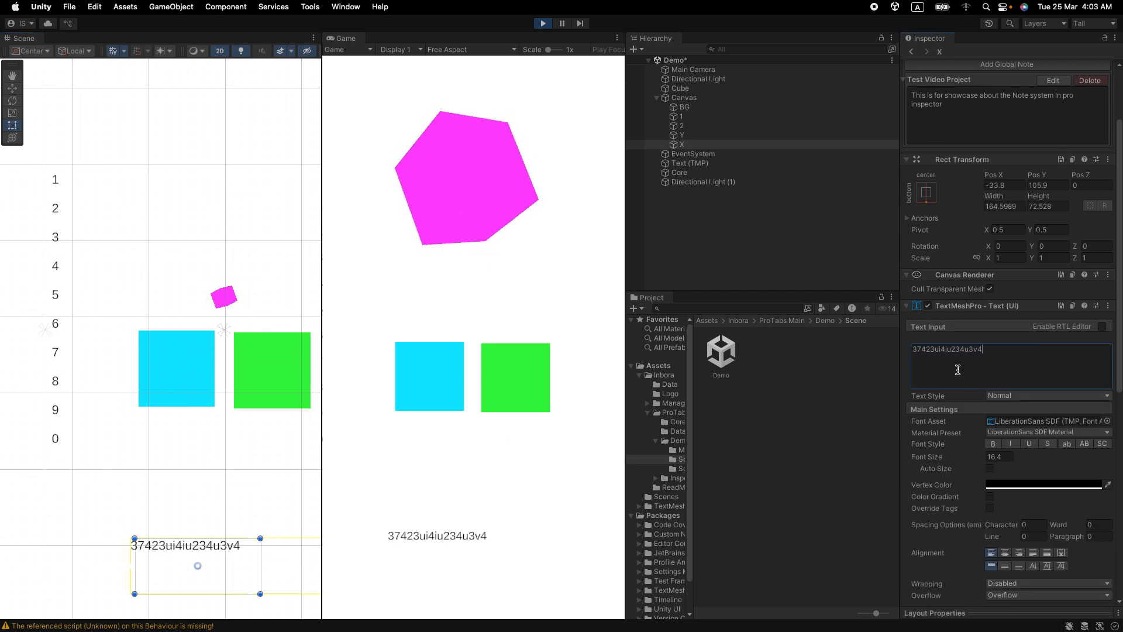
left_click(1061, 305)
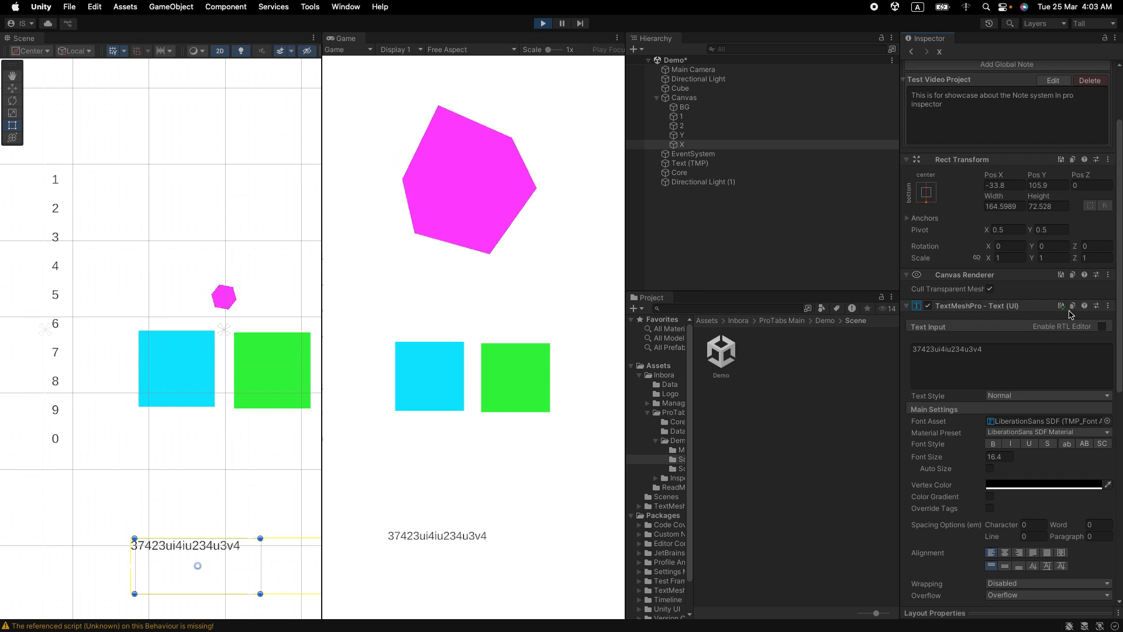
- Exit play mode and clear the object selection
scroll(1033, 252, "up", 1)
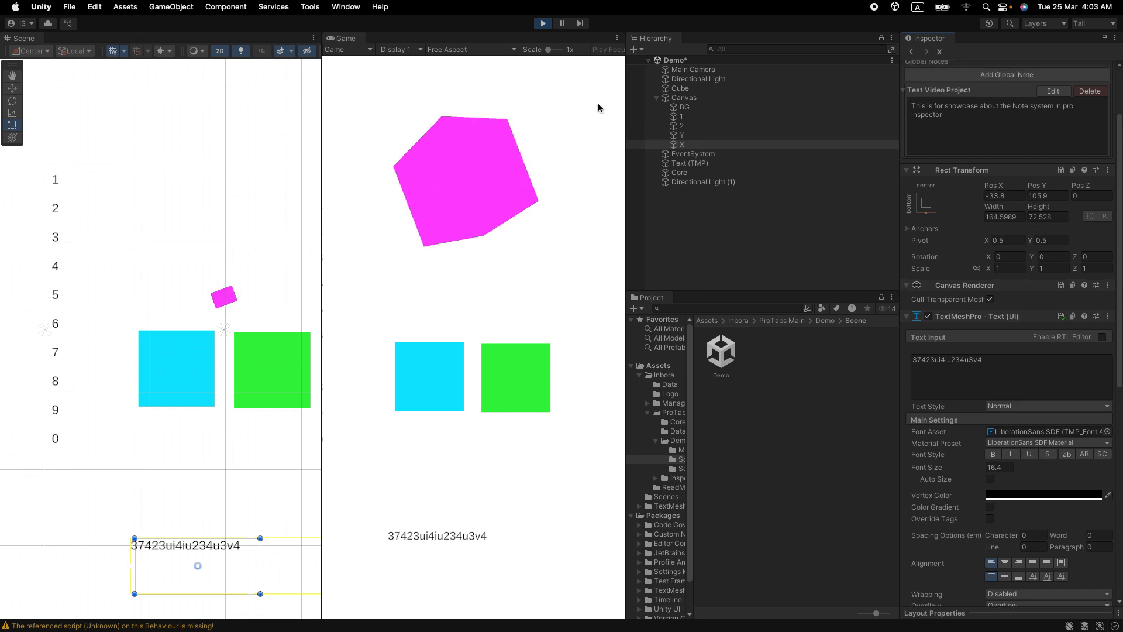
left_click(543, 24)
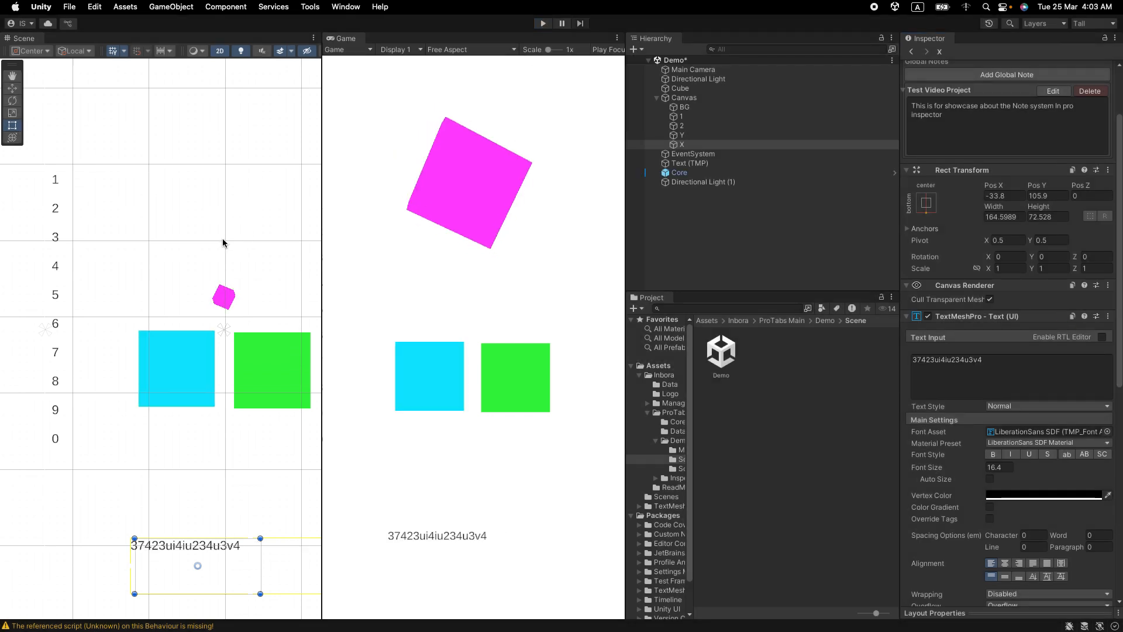
scroll(222, 243, "down", 10)
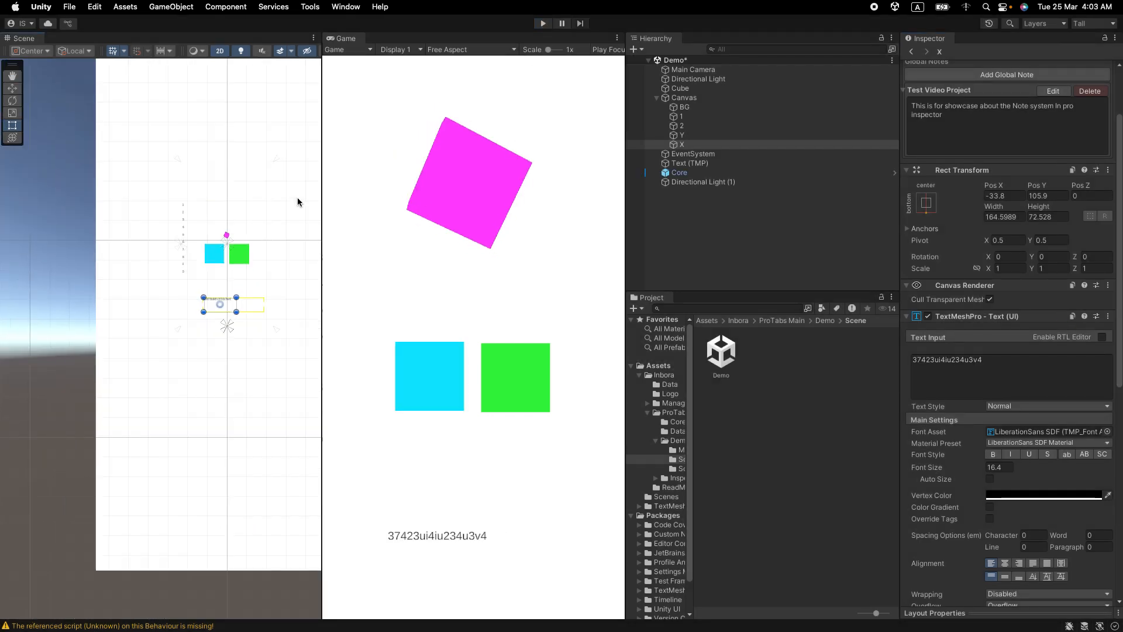
middle_click_drag(297, 201, 244, 240)
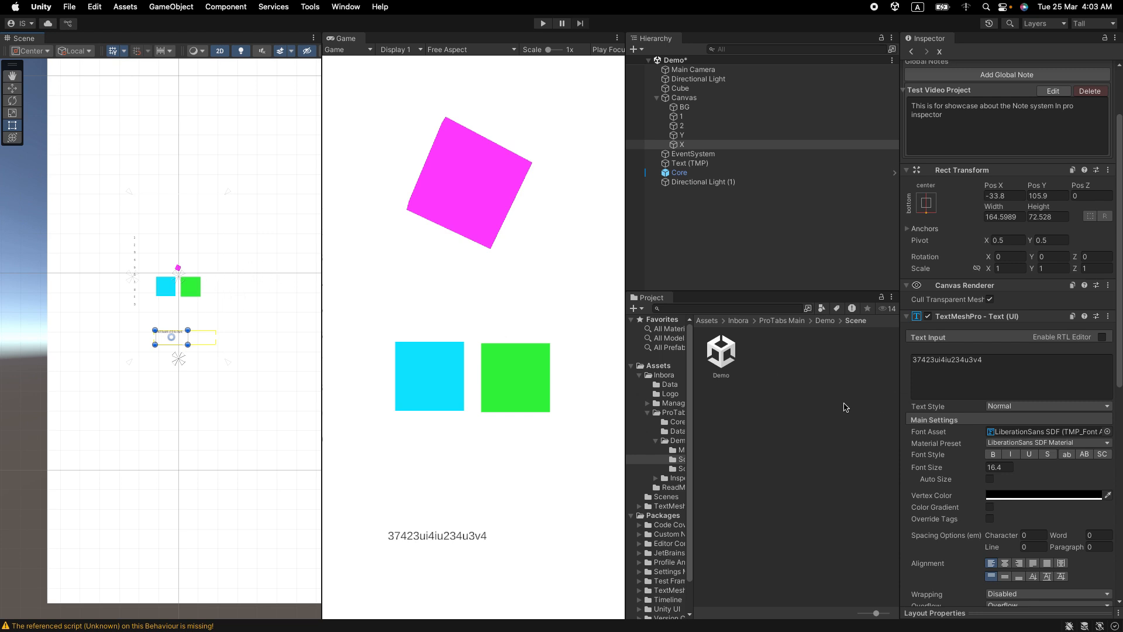
left_click(856, 419)
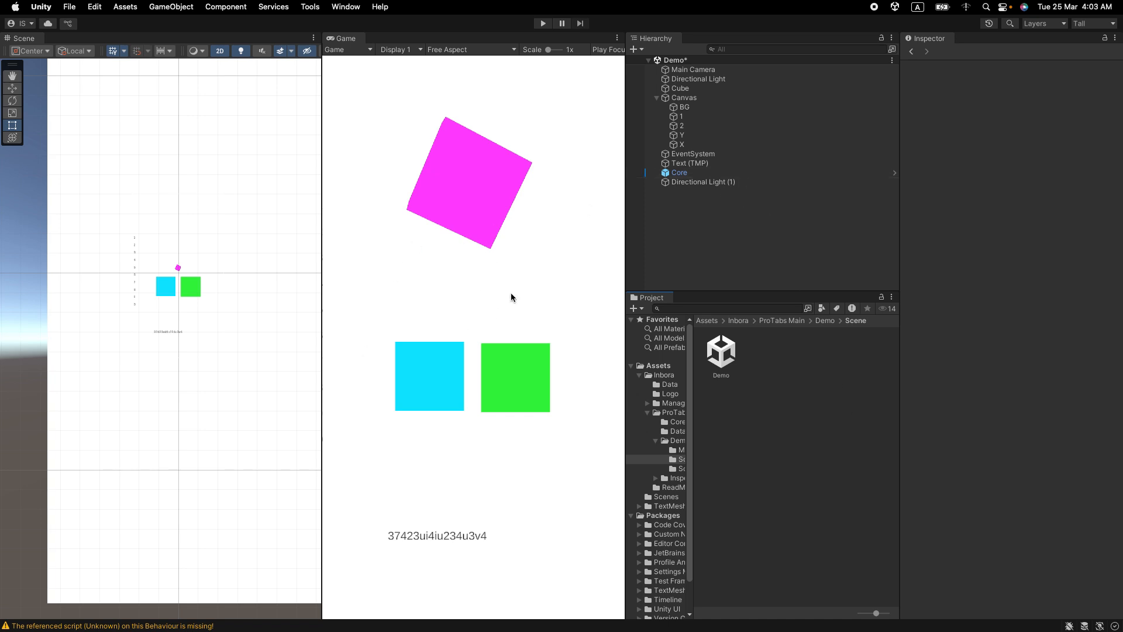
- Enable Component Windows (Alt-Drag) in Pro Inspector's interface options
left_click(310, 6)
mouse_move(328, 24)
mouse_move(396, 38)
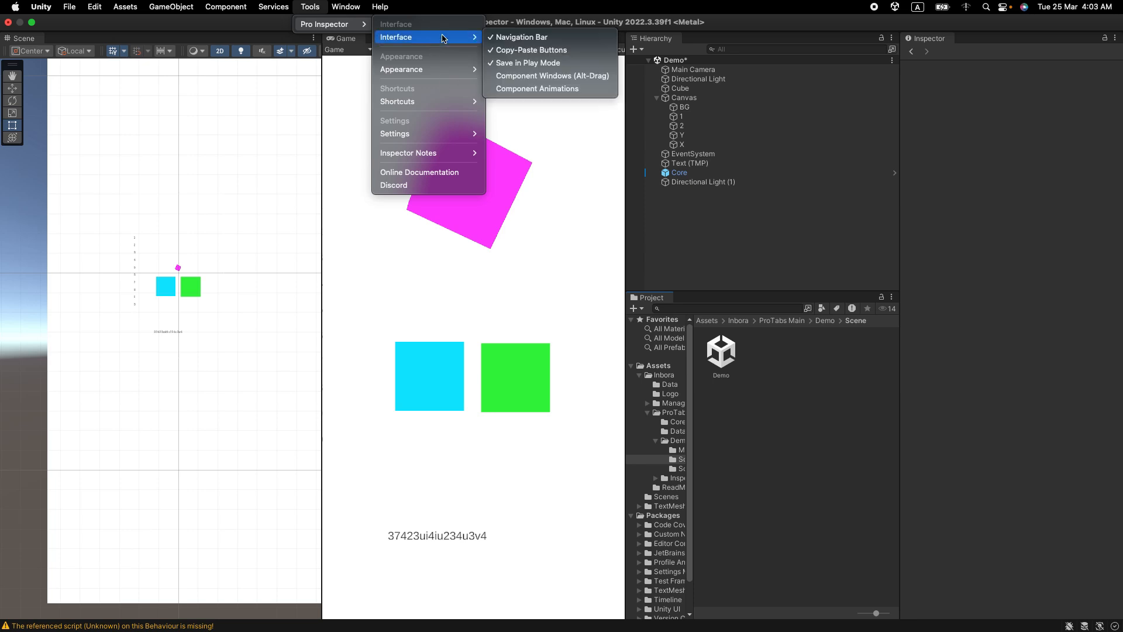
left_click(533, 80)
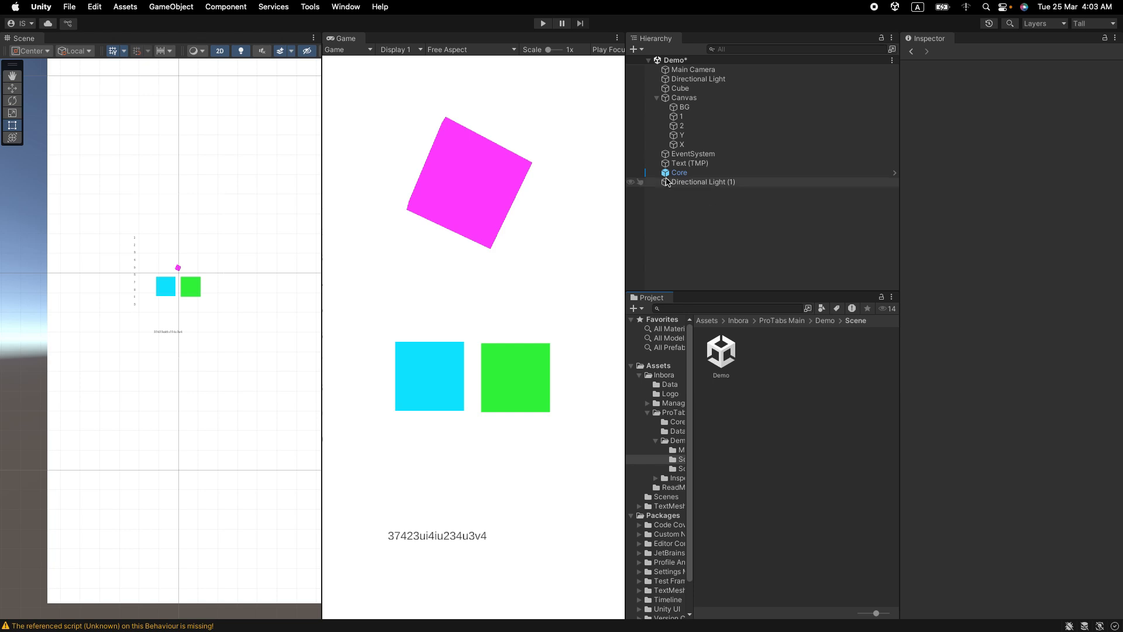
- Bookmark Directional Light (1), Core, Text (TMP), EventSystem, 1 and Y in the Inspector's Navigation Bar
left_click(700, 183)
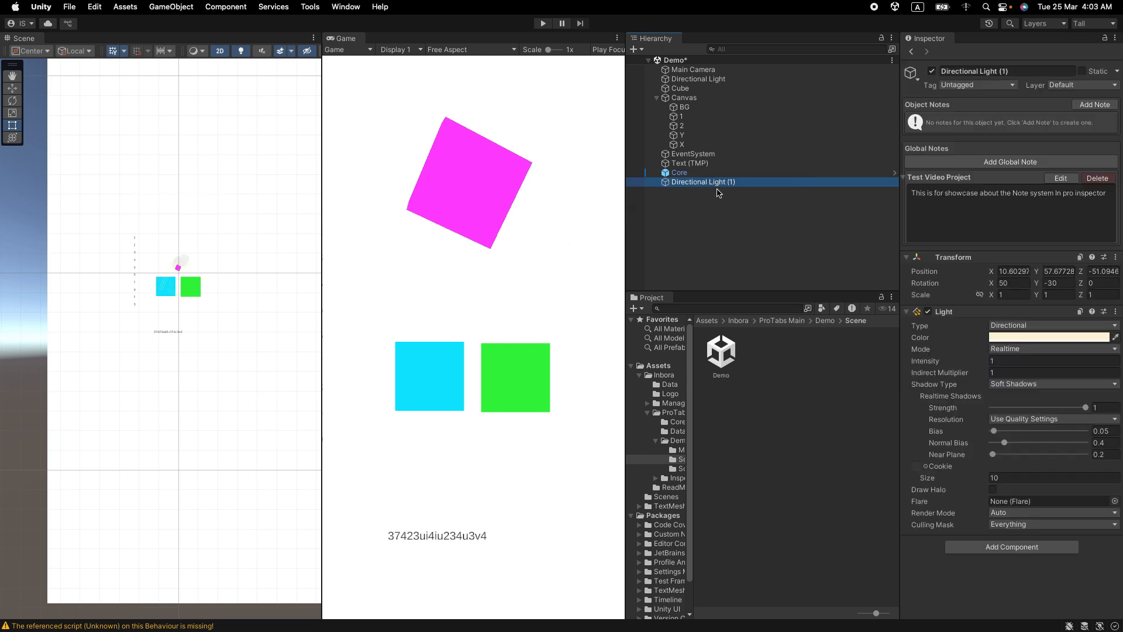
left_click_drag(666, 207, 943, 57)
left_click_drag(701, 172, 1009, 56)
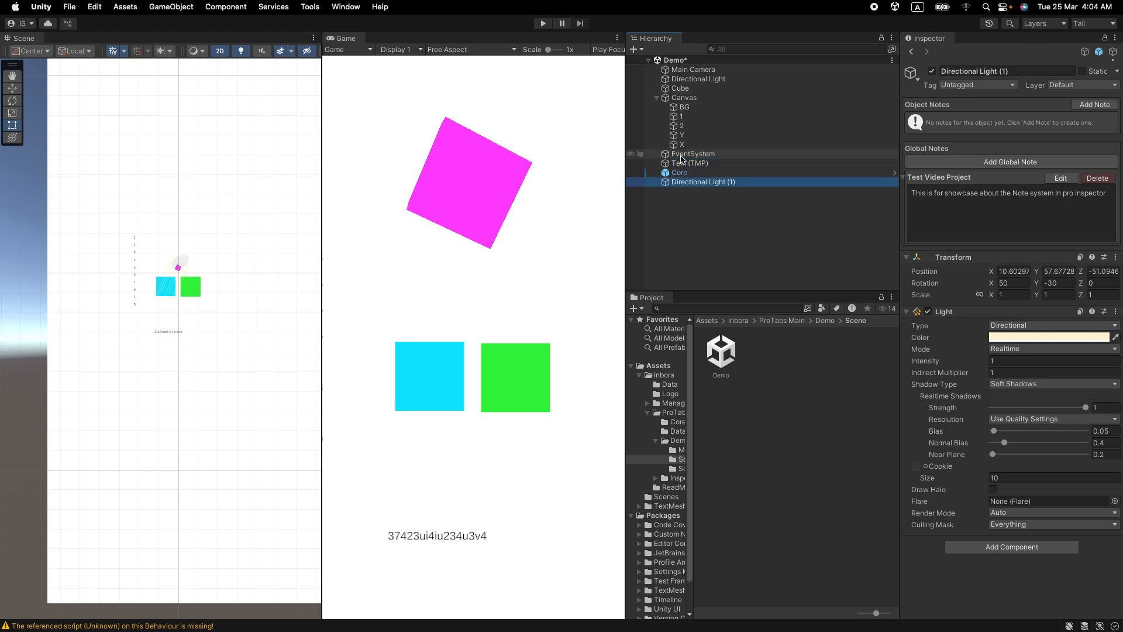
left_click_drag(693, 153, 1028, 57)
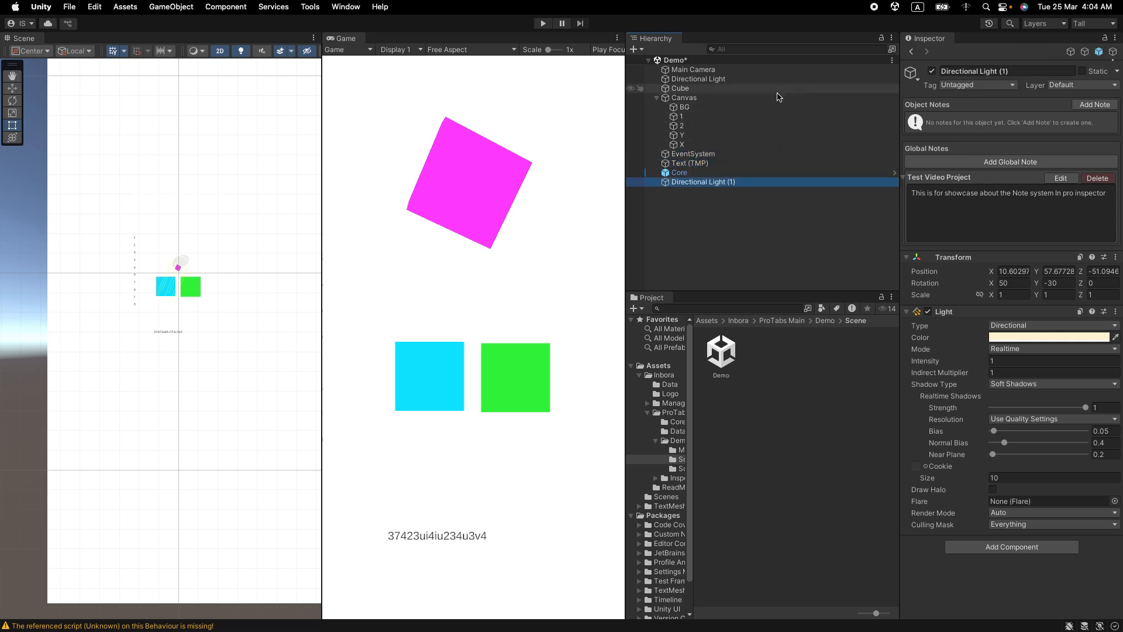
left_click_drag(682, 116, 1020, 61)
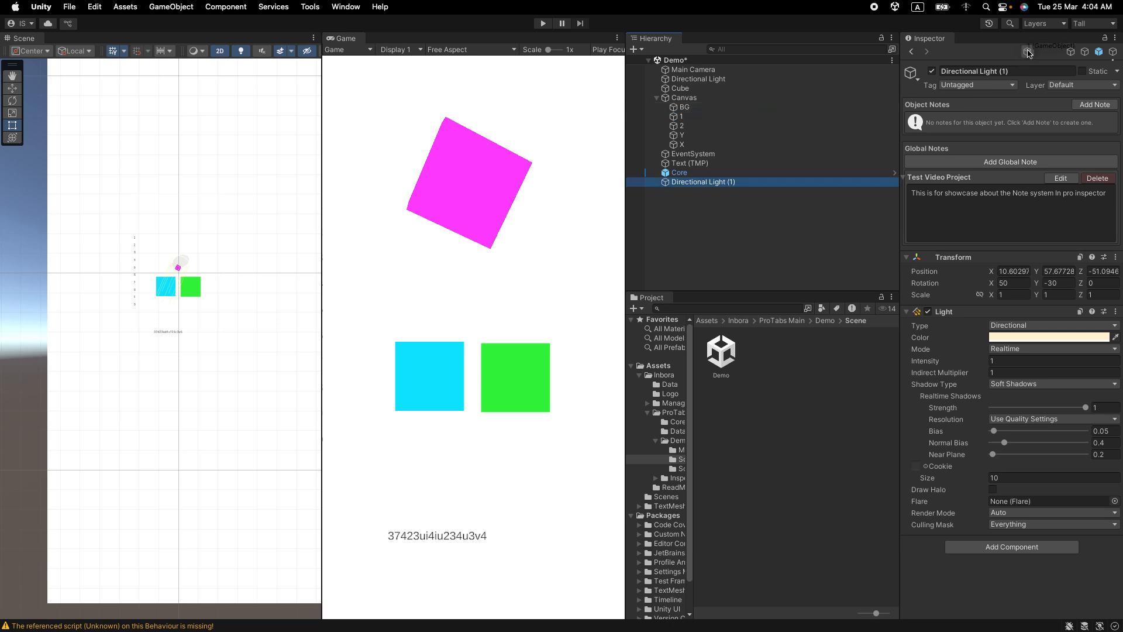
left_click_drag(681, 135, 940, 89)
- Switch between the bookmarked objects through the Navigation Bar, ending on Text (TMP)
left_click(1072, 54)
left_click(1084, 54)
left_click(1098, 54)
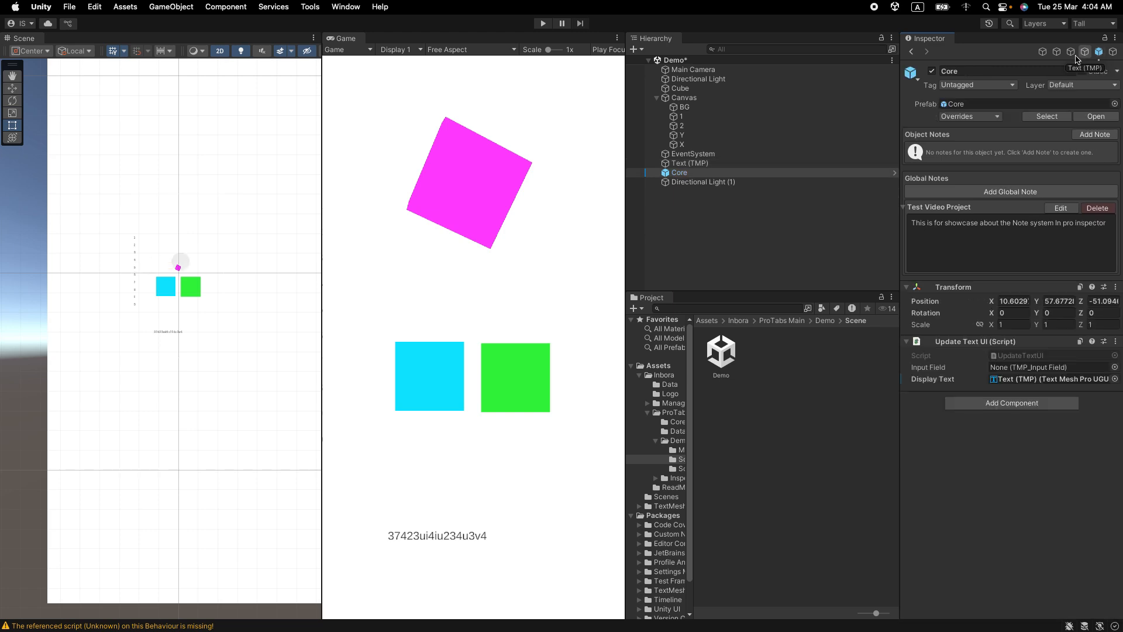
left_click(1073, 55)
left_click(1057, 57)
left_click(1084, 54)
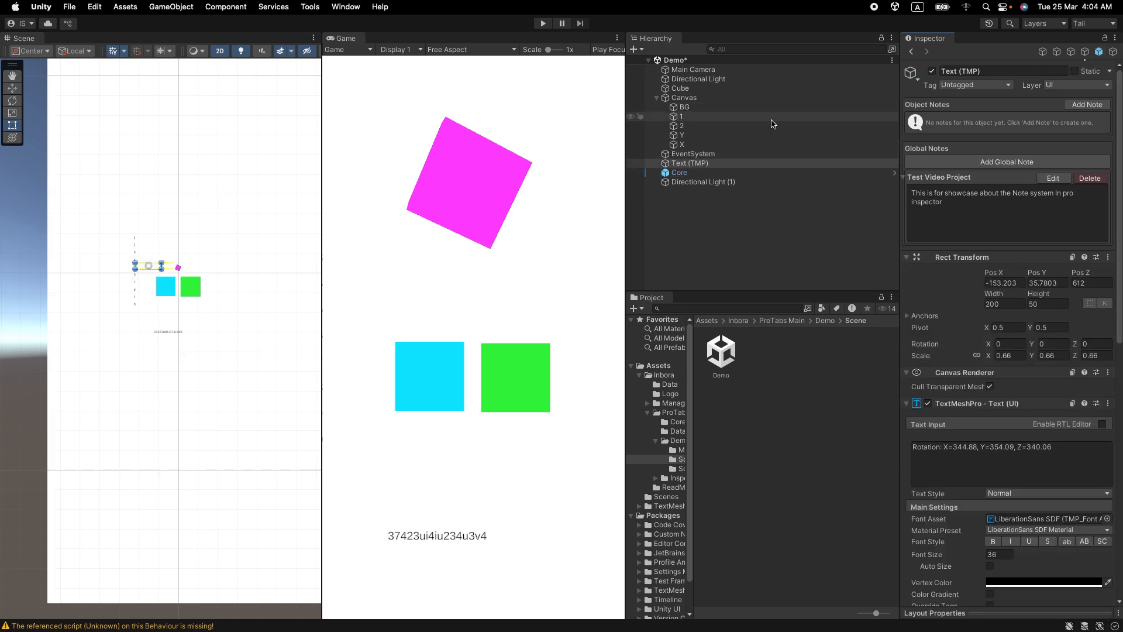
- Add BG and Canvas to the Navigation Bar bookmarks and go to object 1 through its bookmark
left_click_drag(751, 109, 986, 59)
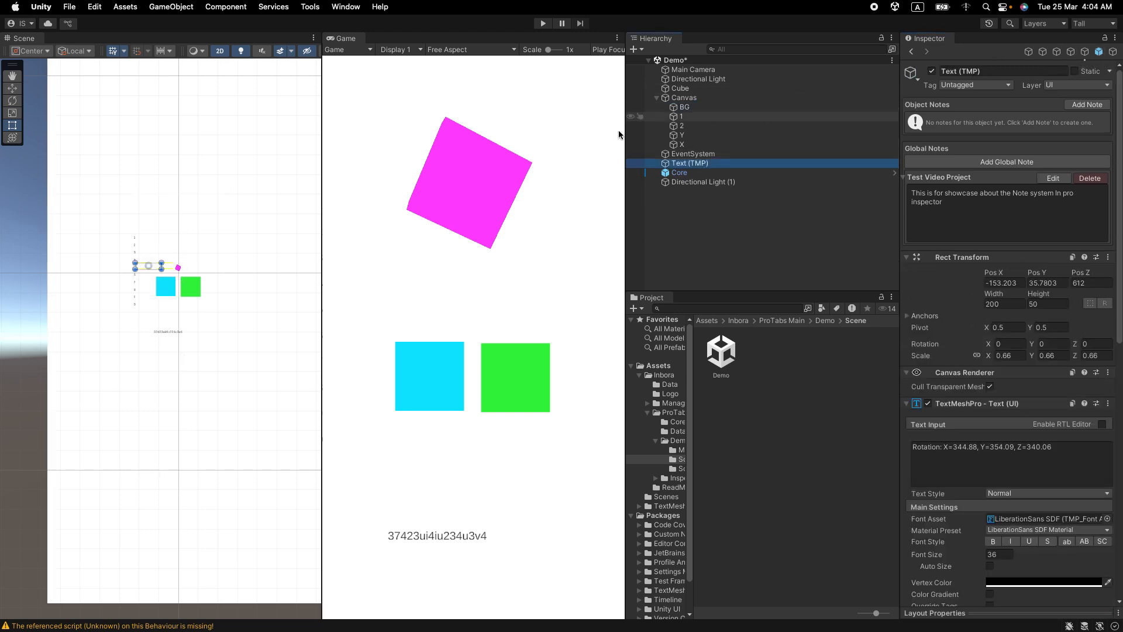
left_click_drag(684, 98, 961, 62)
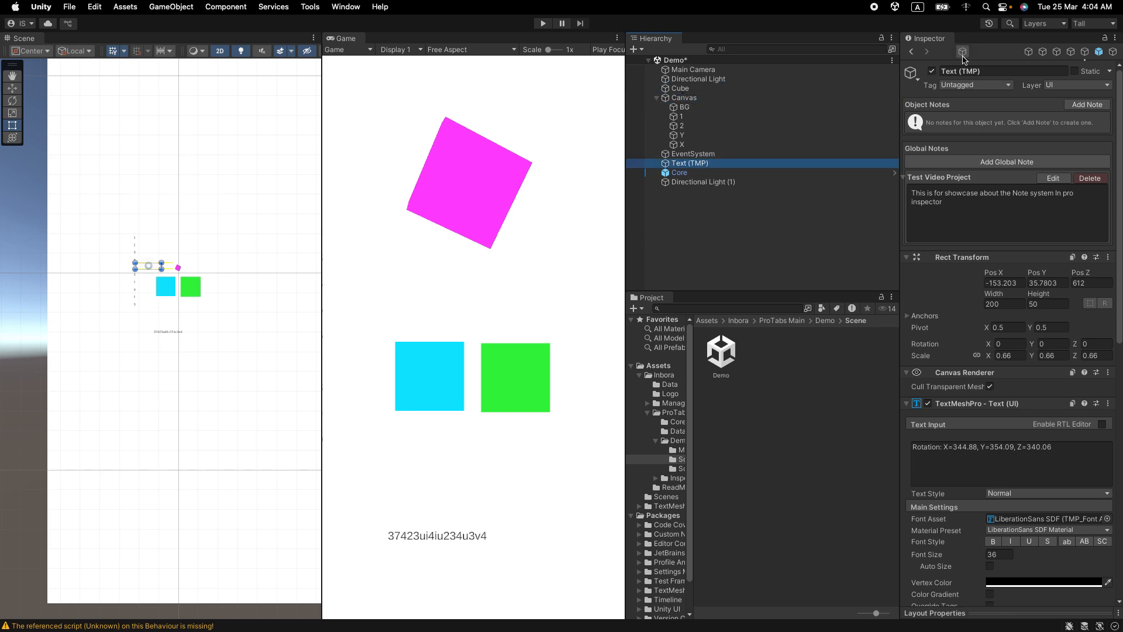
left_click(1015, 55)
left_click(1028, 55)
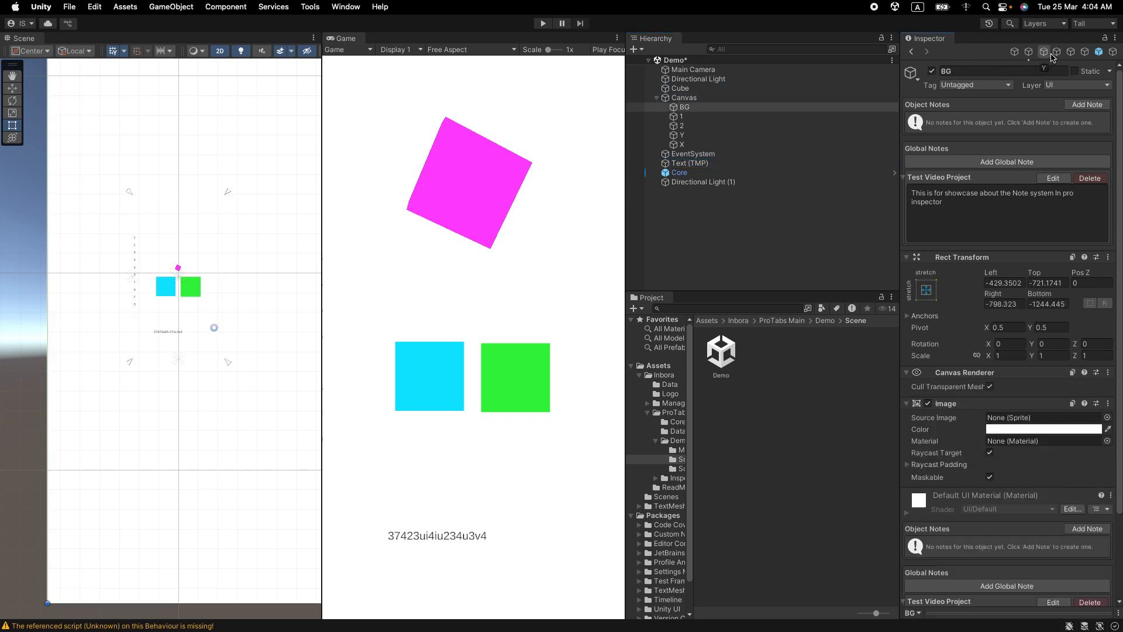
left_click(1042, 56)
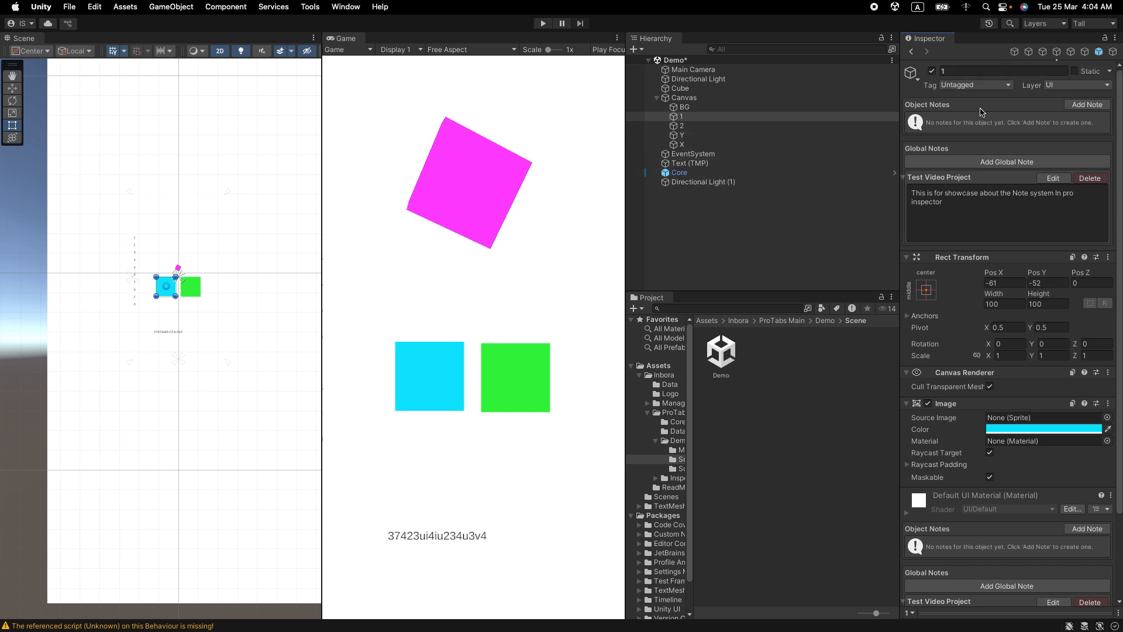
- Detach object 1's Rect Transform and Image components into floating windows
left_click_drag(965, 258, 538, 262)
left_click_drag(974, 404, 382, 377)
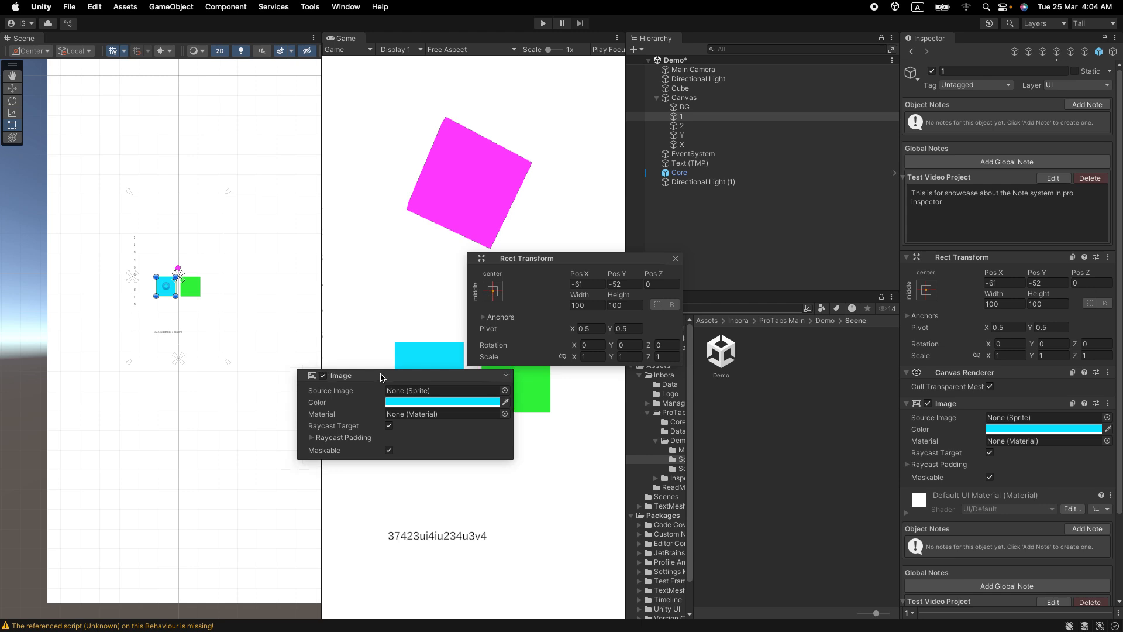
scroll(1049, 337, "down", 3)
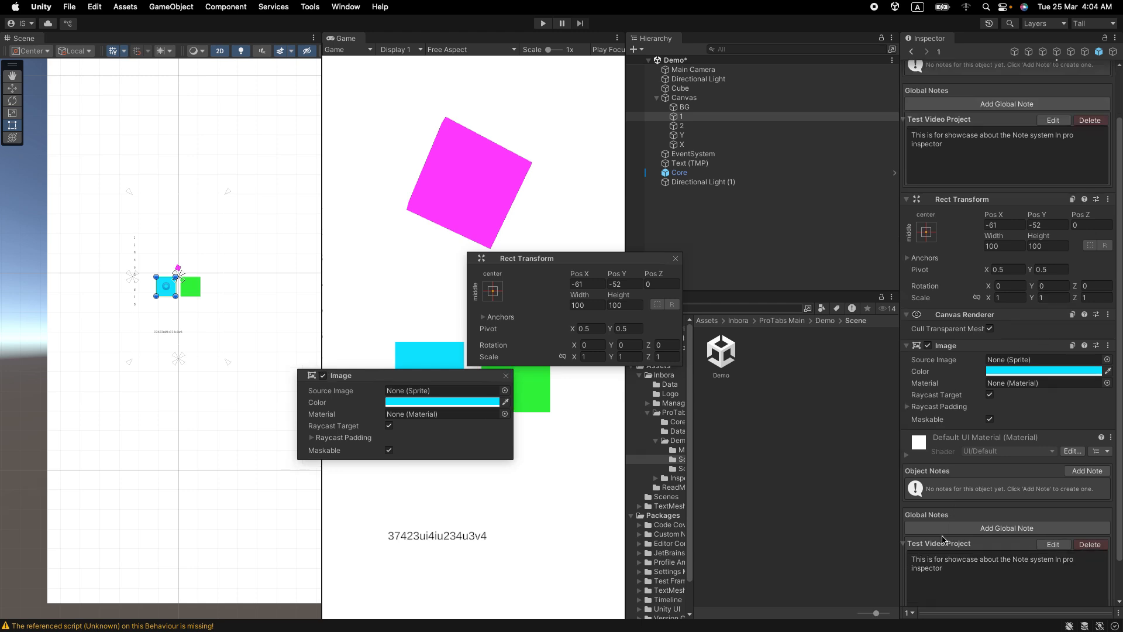
scroll(967, 509, "down", 2)
scroll(994, 234, "up", 5)
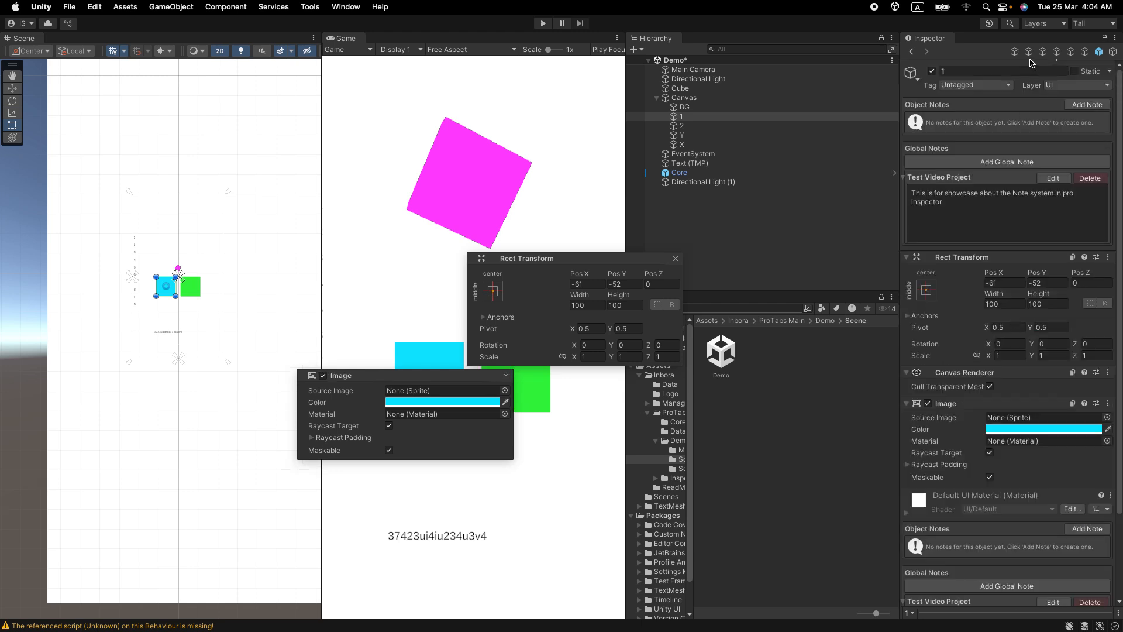
- Go to the bookmarked Core object and detach its Transform and Update Text UI components into floating windows
left_click(1099, 51)
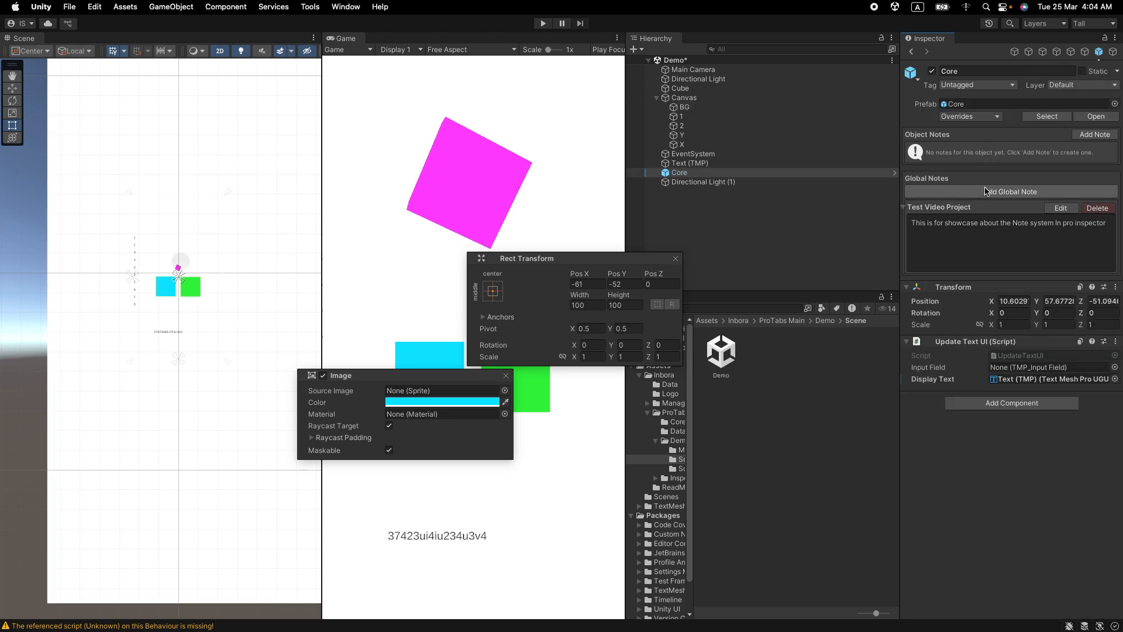
left_click_drag(954, 289, 807, 247)
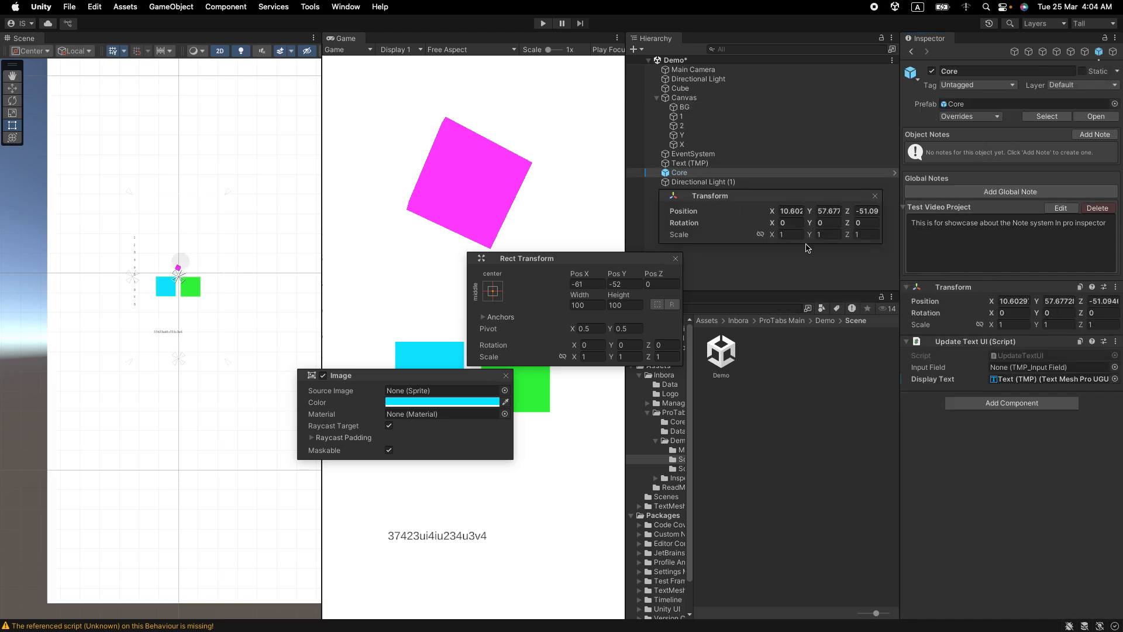
left_click_drag(983, 346, 700, 459)
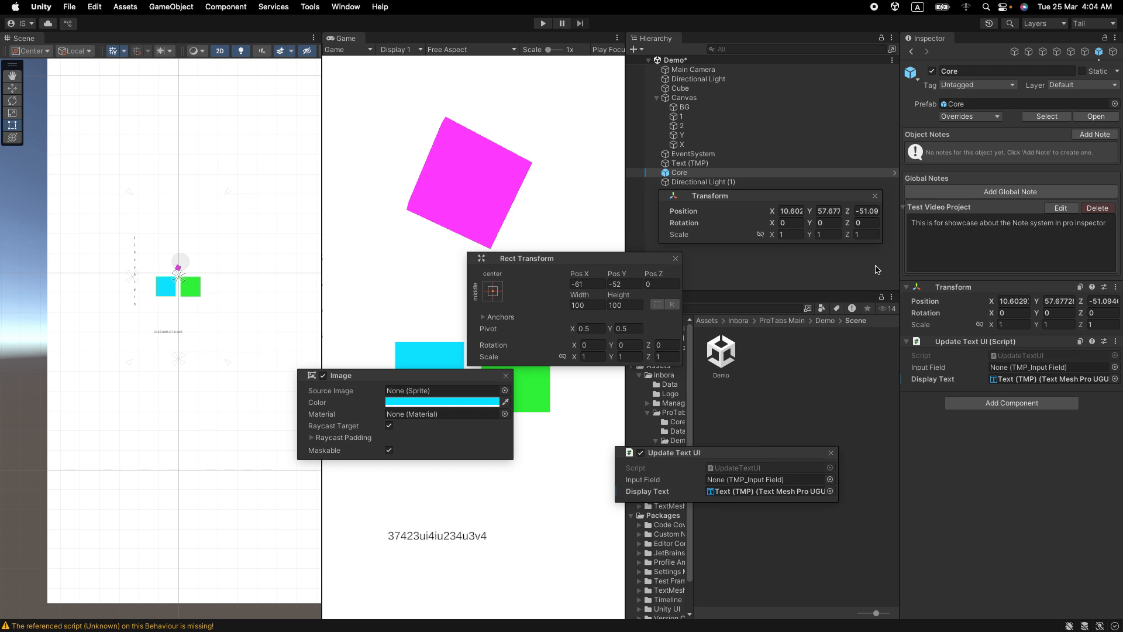
- Move the floating Transform and Rect Transform windows aside and close all four floating component windows
left_click_drag(724, 194, 275, 167)
left_click_drag(579, 268, 566, 246)
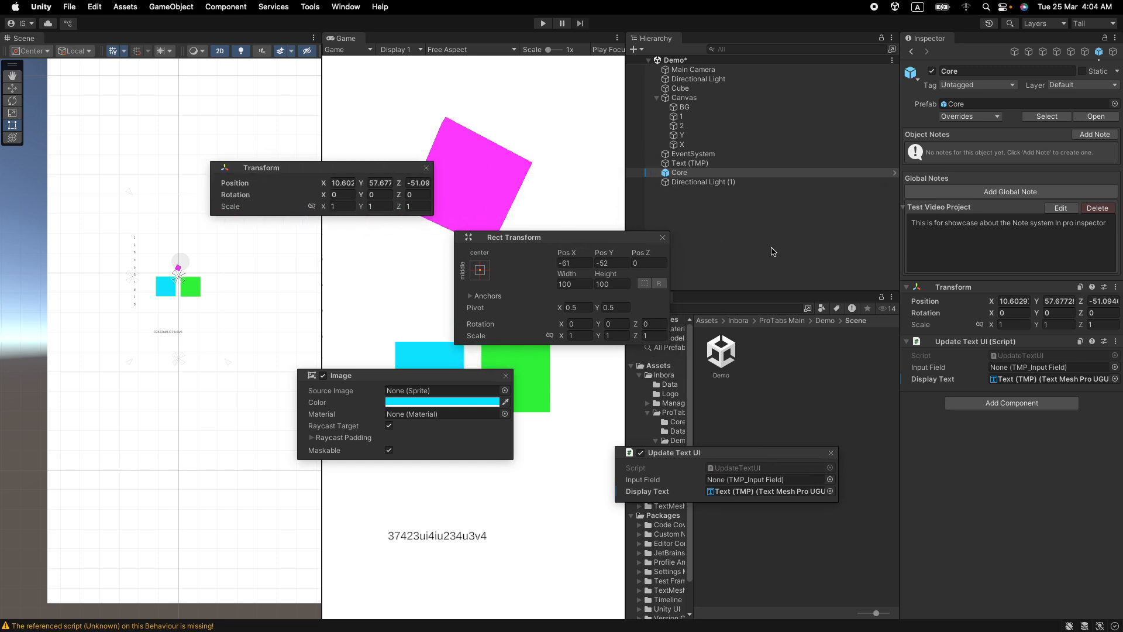
left_click(663, 238)
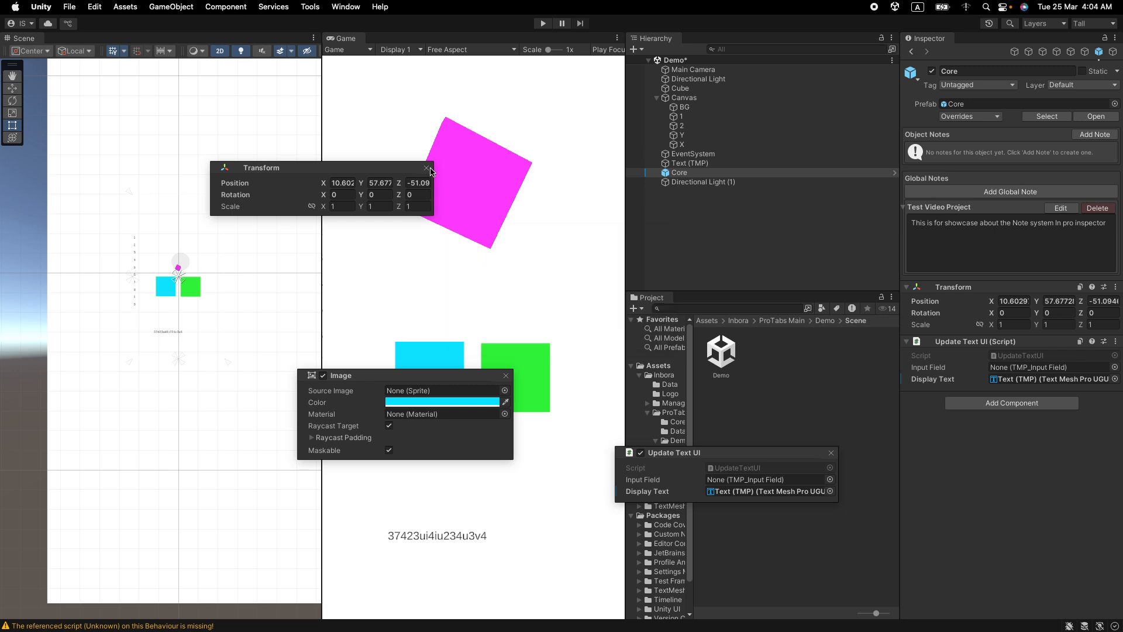
left_click(427, 169)
left_click(506, 376)
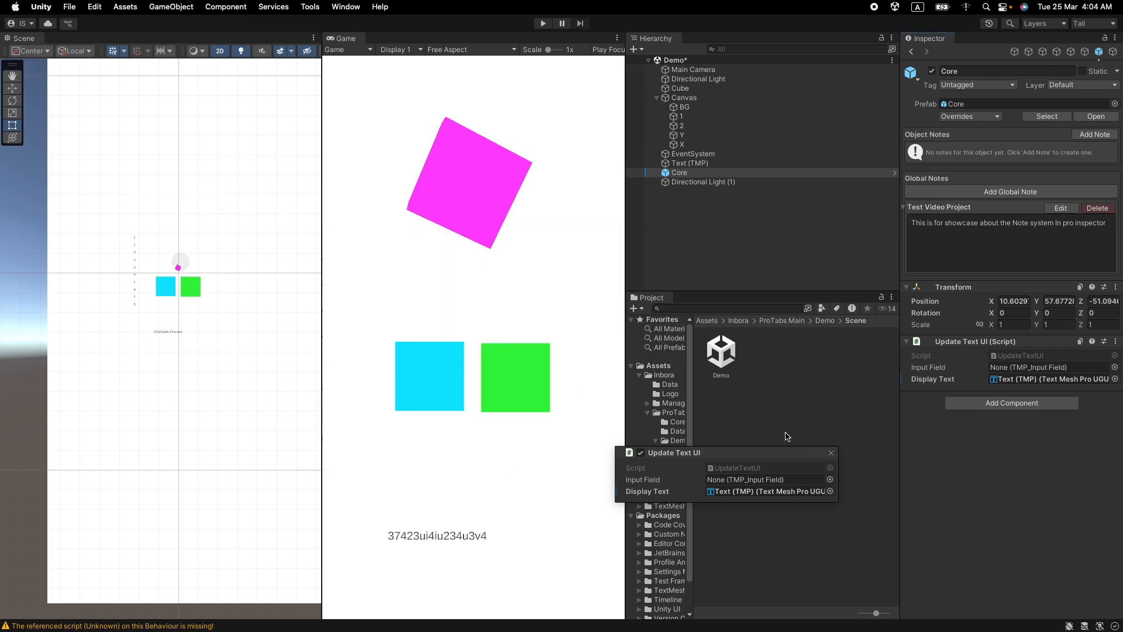
left_click(832, 455)
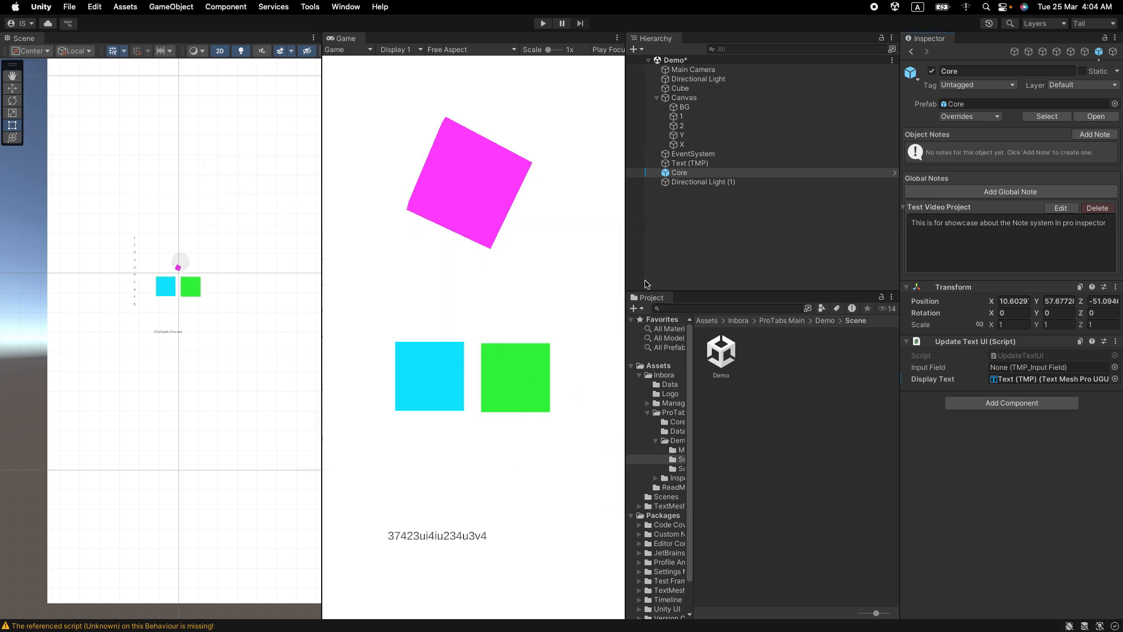
- Enable Pro Inspector's Component Animations option and go to the BG object through its Navigation Bar bookmark
left_click(310, 7)
mouse_move(325, 27)
mouse_move(417, 42)
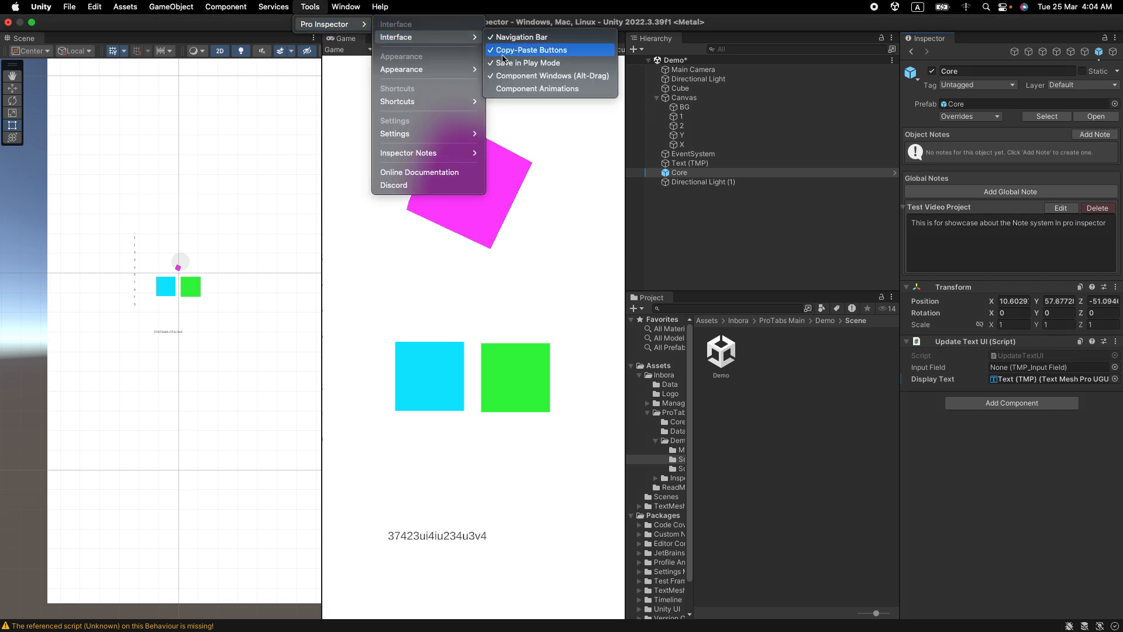
left_click(537, 88)
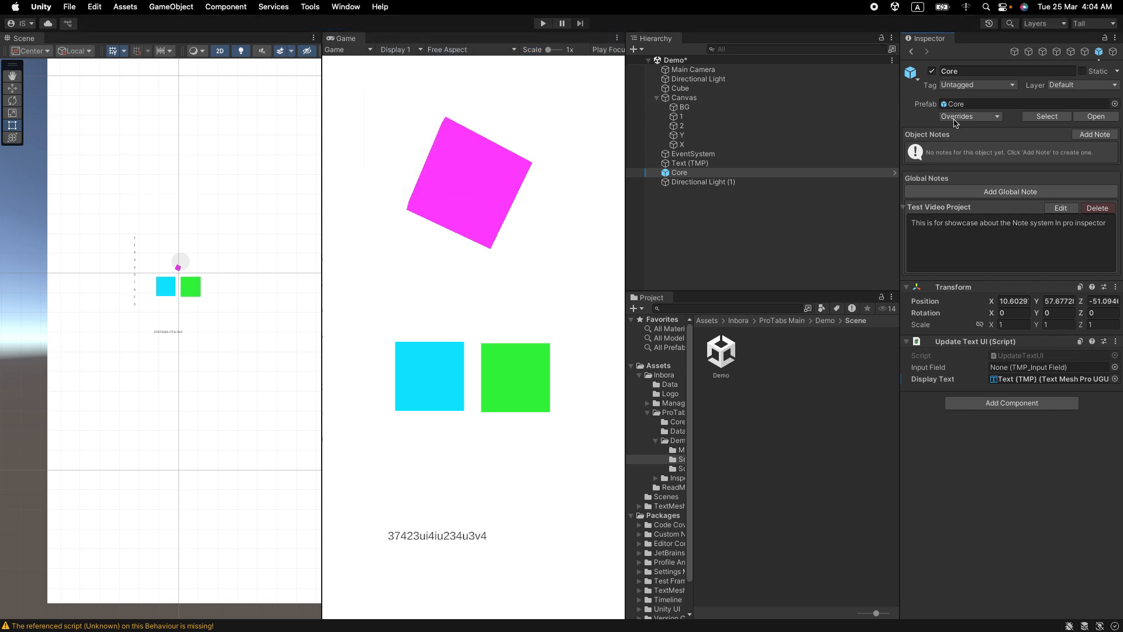
left_click(1014, 52)
left_click(1028, 52)
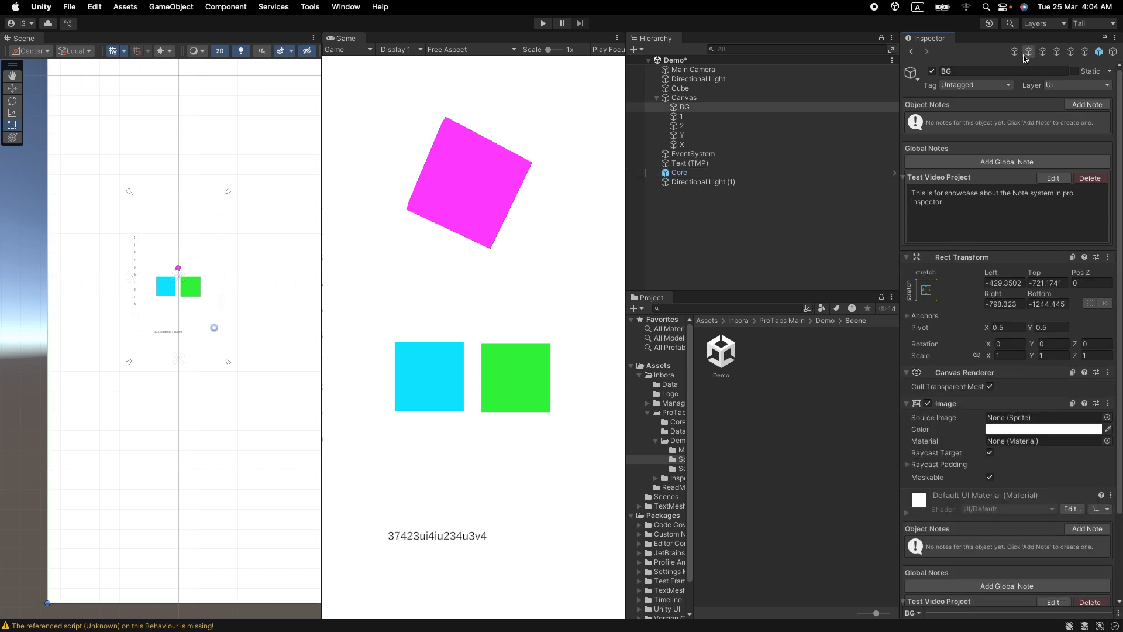
- Review Pro Inspector's Appearance options and the current layout of BG's components in the Inspector
left_click(310, 7)
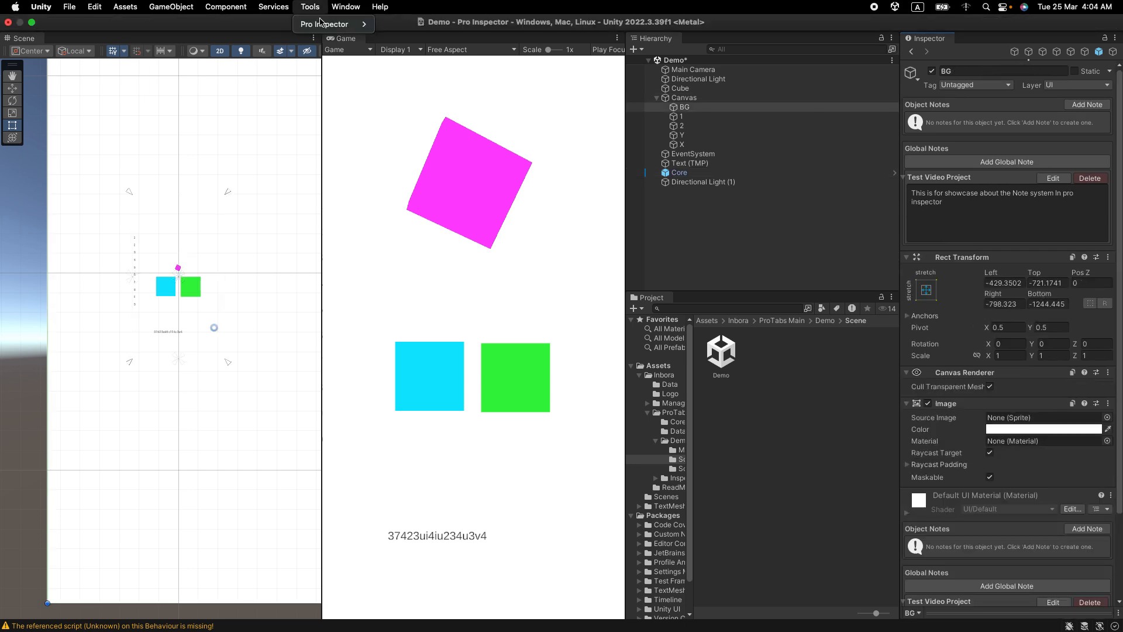
mouse_move(328, 24)
mouse_move(411, 68)
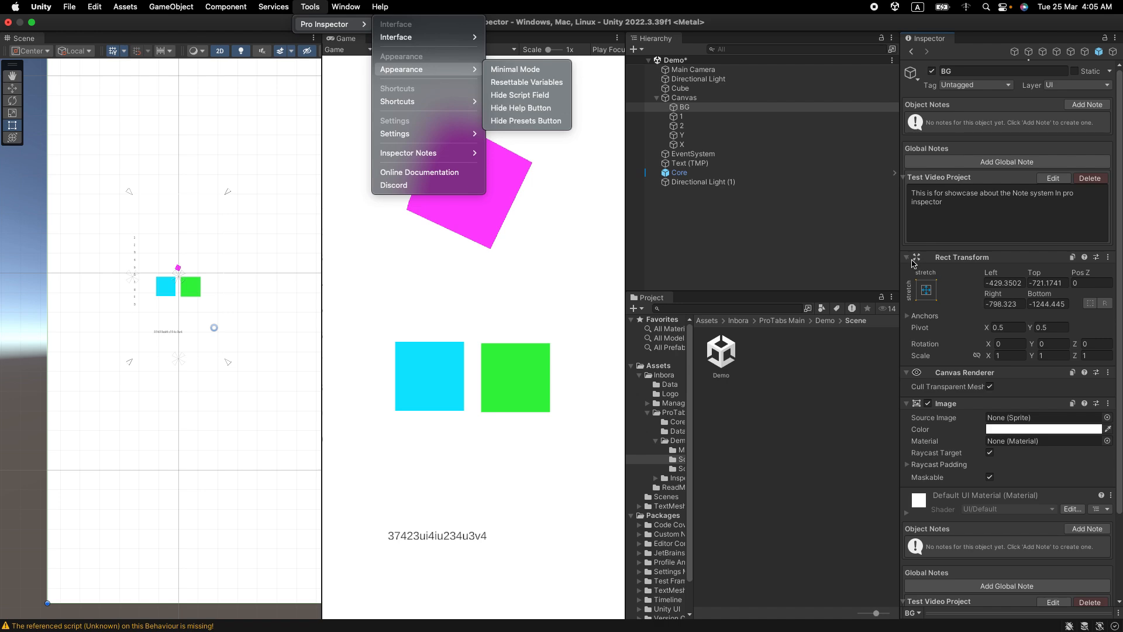
left_click(1014, 53)
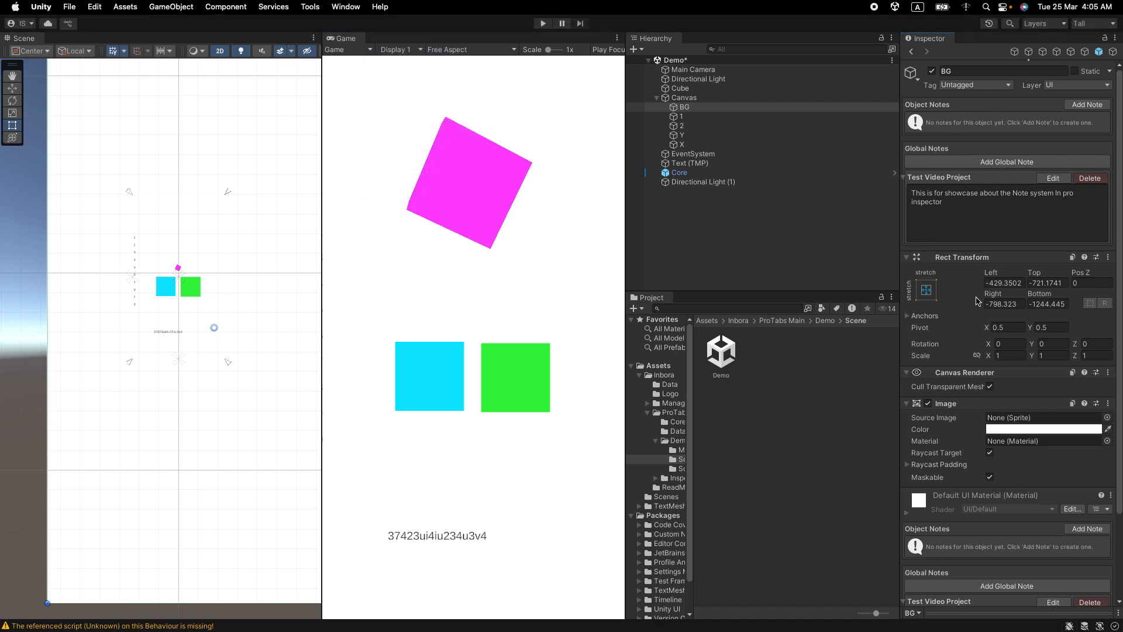
scroll(975, 317, "down", 5)
scroll(966, 362, "up", 3)
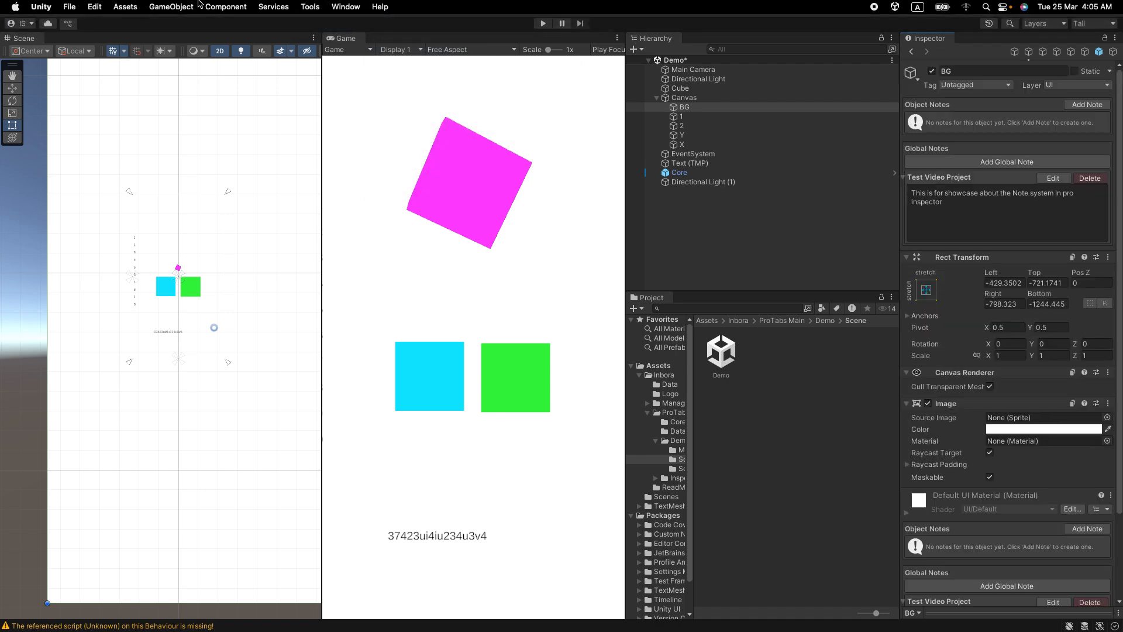
- Turn on Pro Inspector's Minimal Mode and examine the component headers of BG
left_click(318, 8)
mouse_move(331, 24)
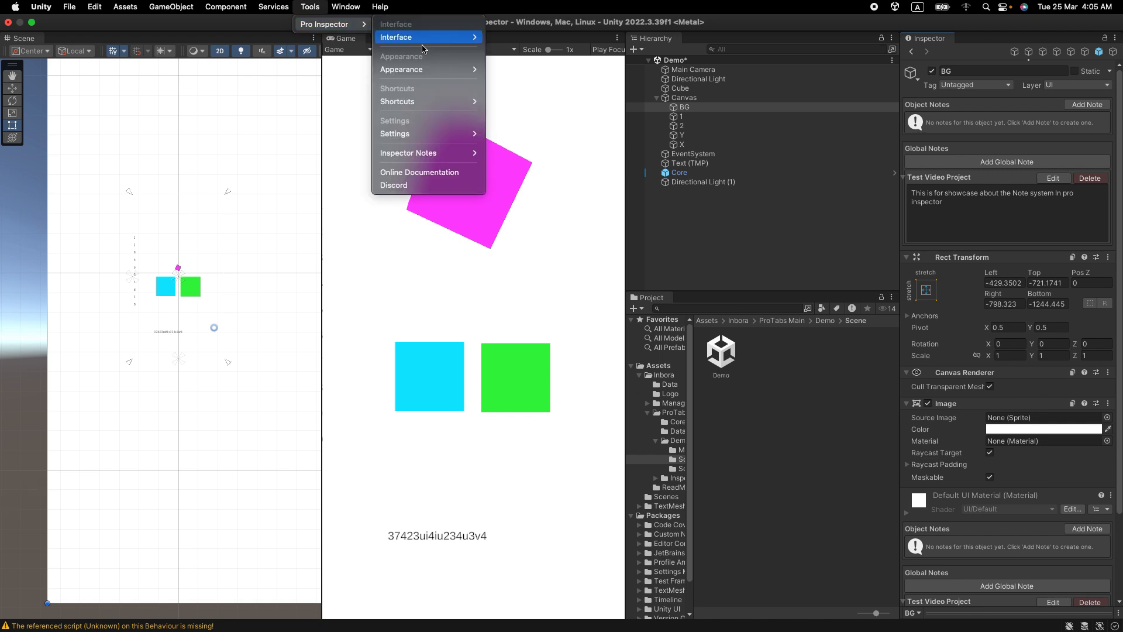
mouse_move(446, 70)
left_click(499, 70)
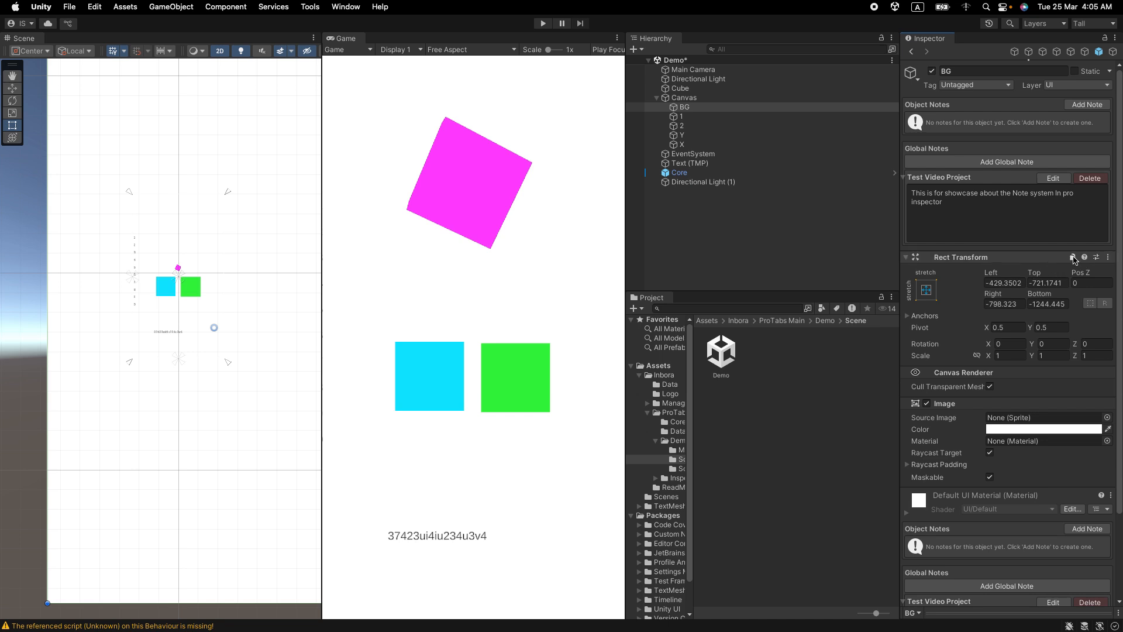
scroll(971, 443, "down", 3)
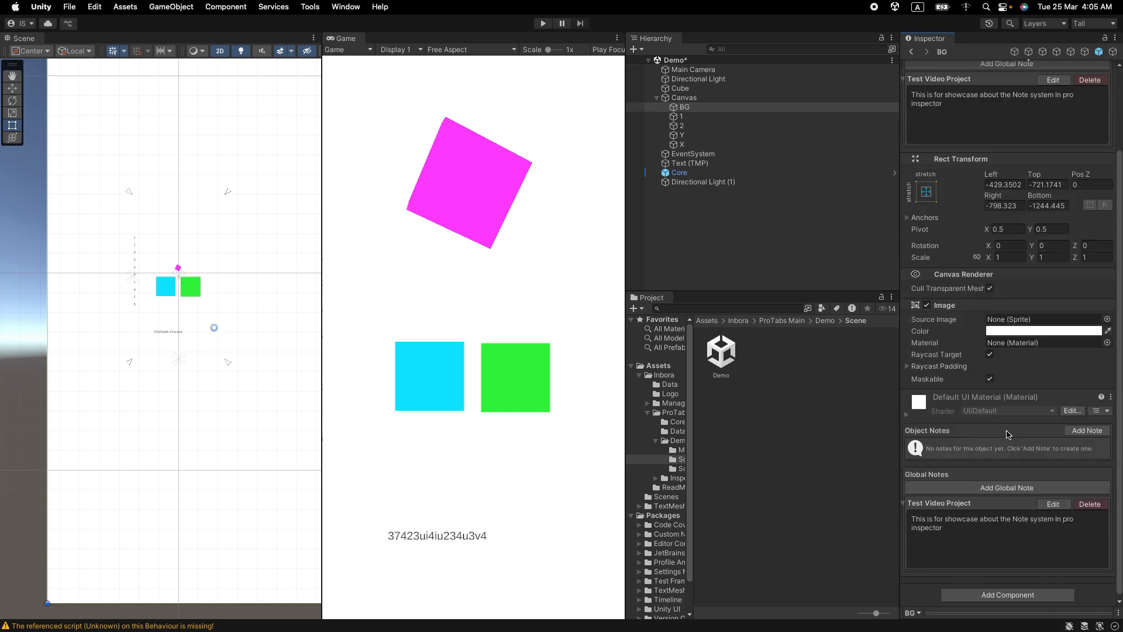
scroll(1012, 437, "up", 2)
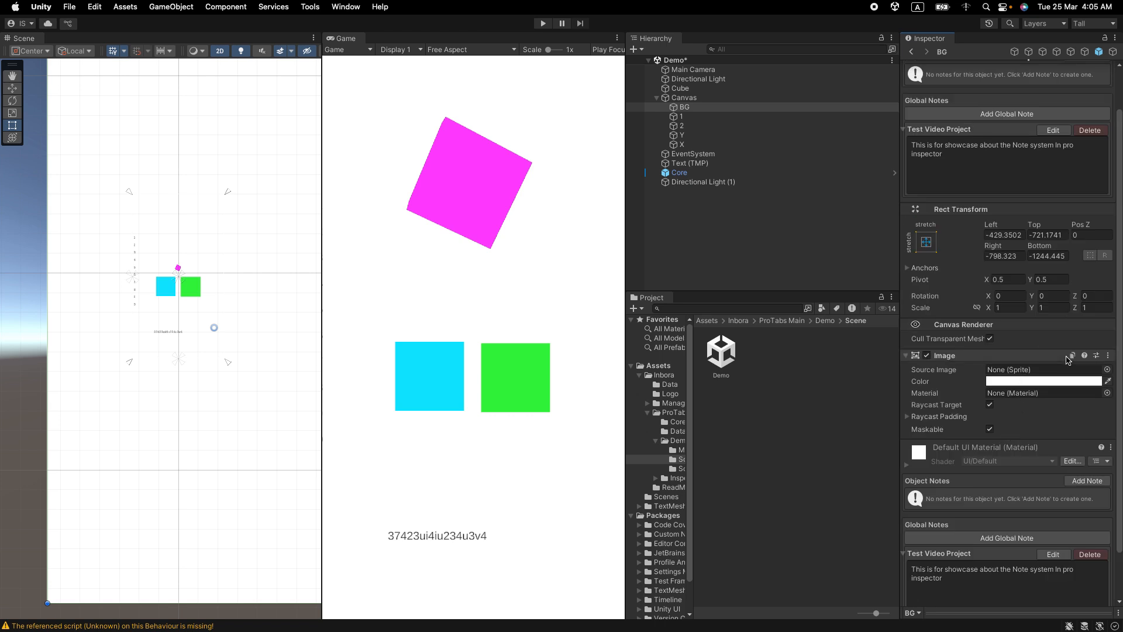
scroll(1066, 333, "up", 2)
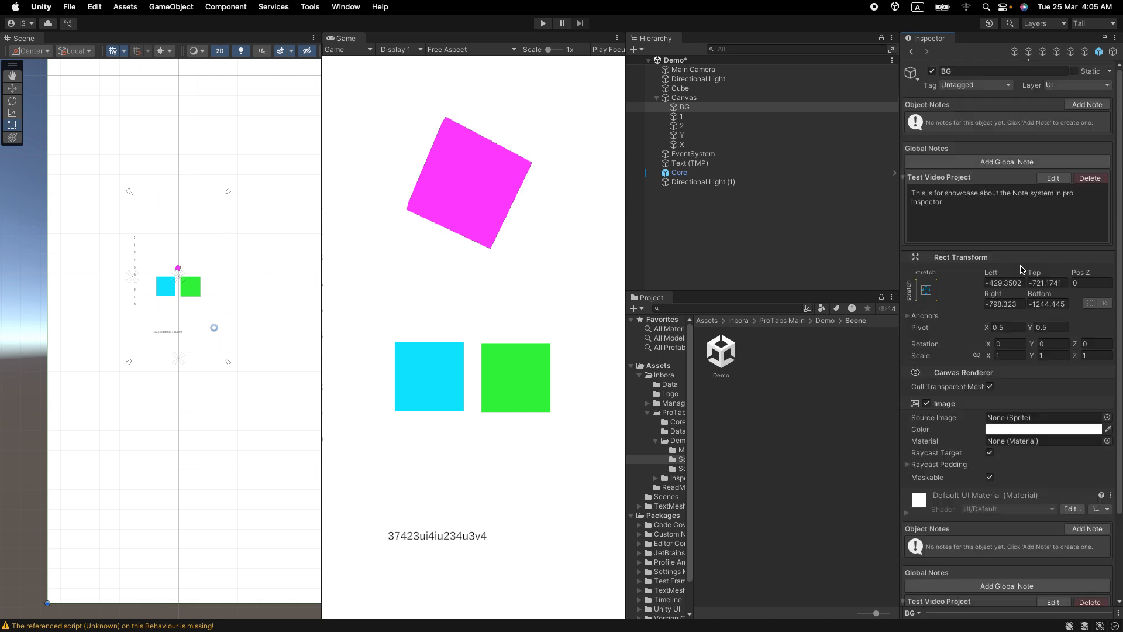
- Look through Pro Inspector's Appearance, Shortcuts and Settings options and open its Online Documentation in the browser
left_click(310, 6)
mouse_move(328, 26)
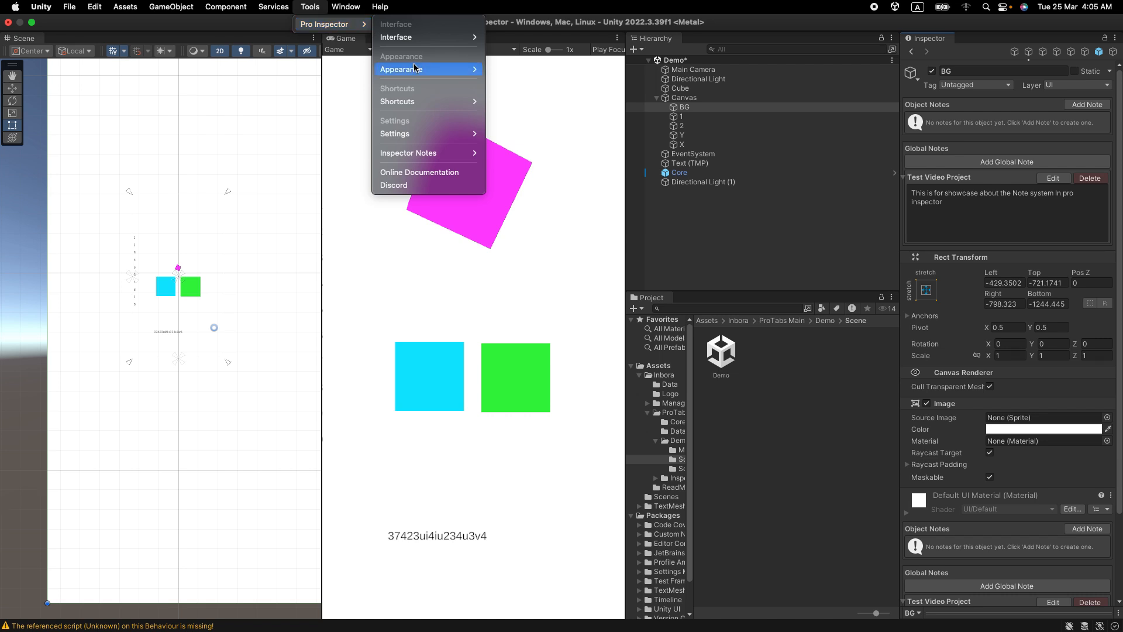
mouse_move(415, 70)
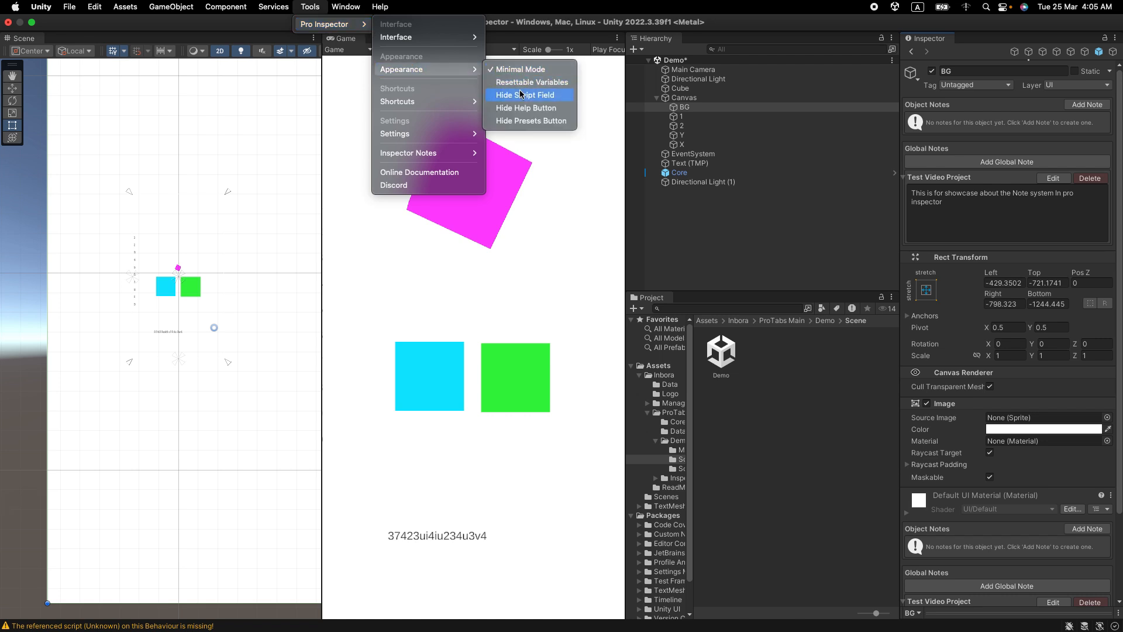
mouse_move(460, 103)
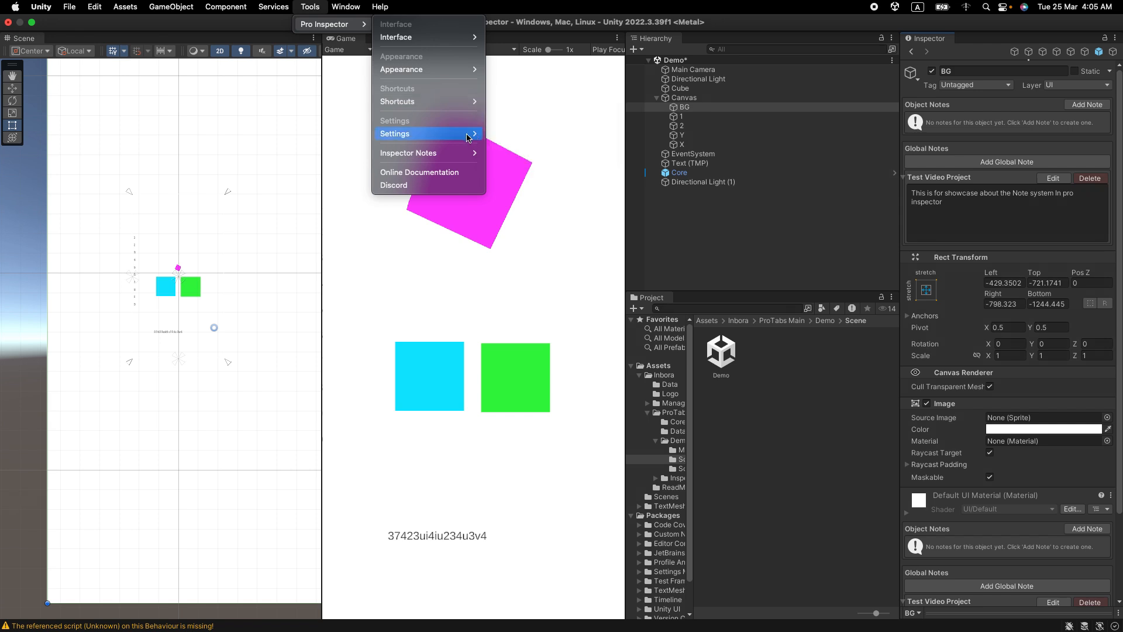
mouse_move(468, 137)
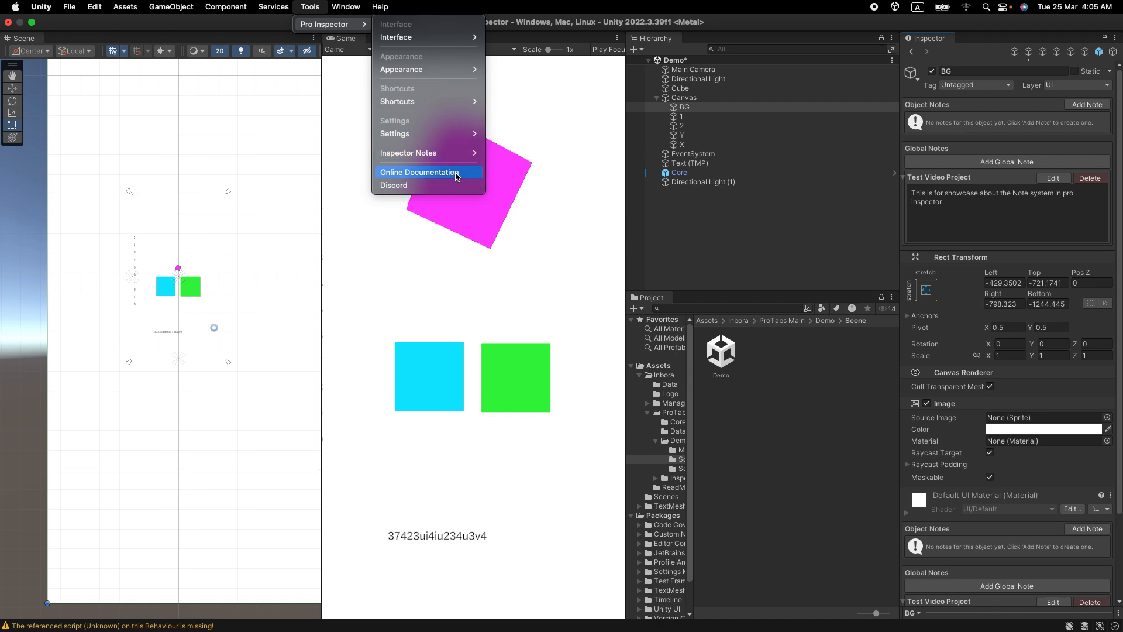
left_click(456, 174)
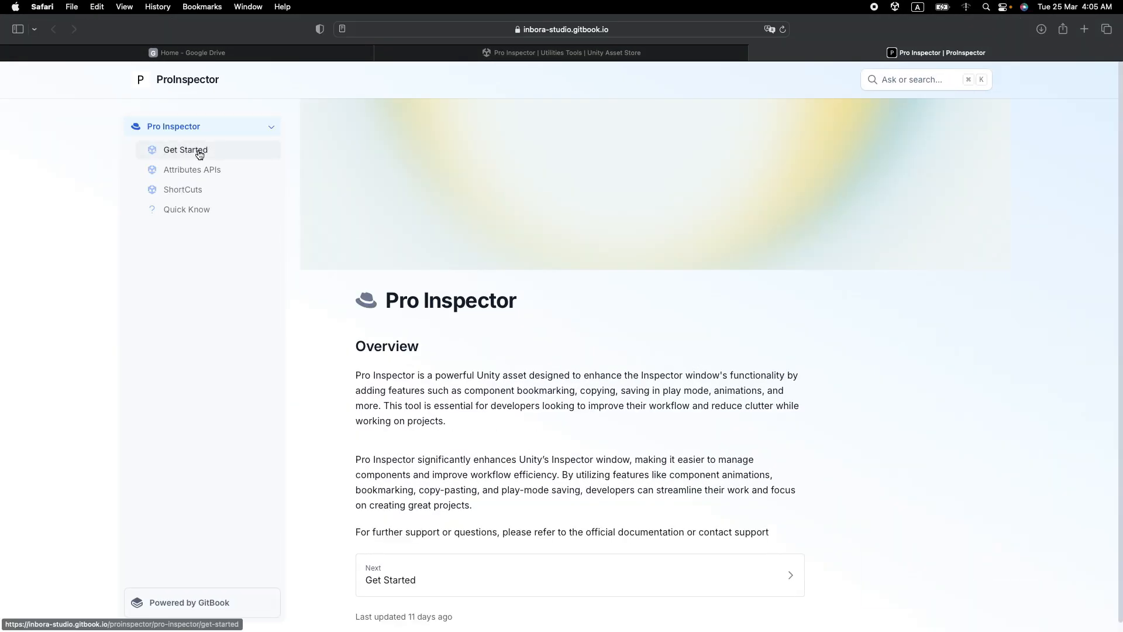
- Browse the Attributes APIs, Quick Know and Get Started pages of the Pro Inspector documentation
left_click(194, 170)
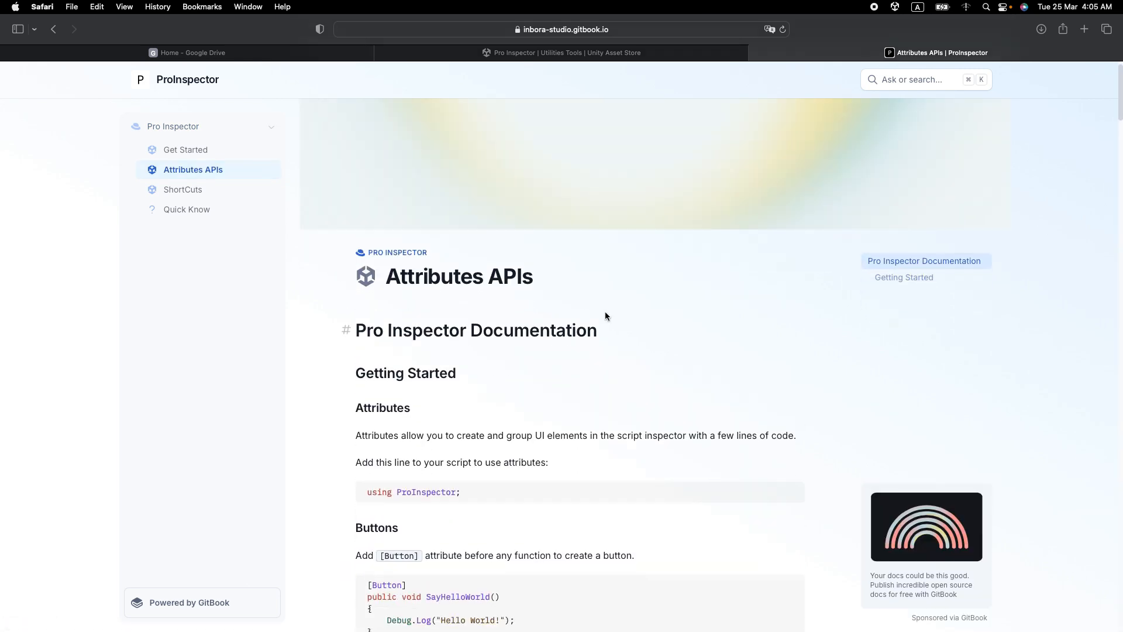
left_click(221, 212)
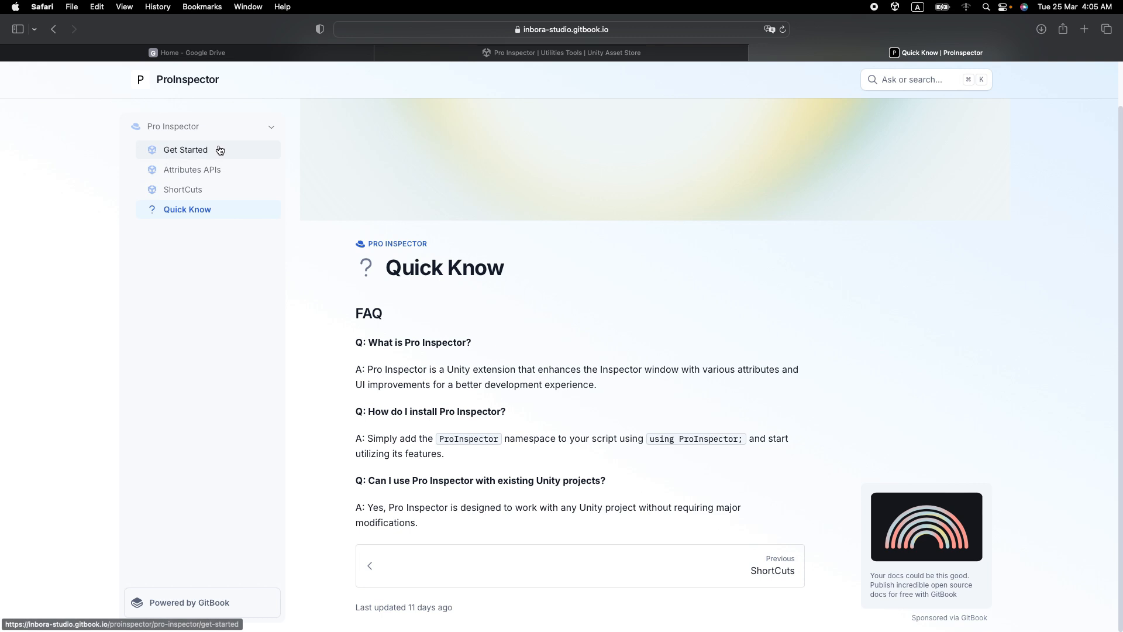
left_click(220, 150)
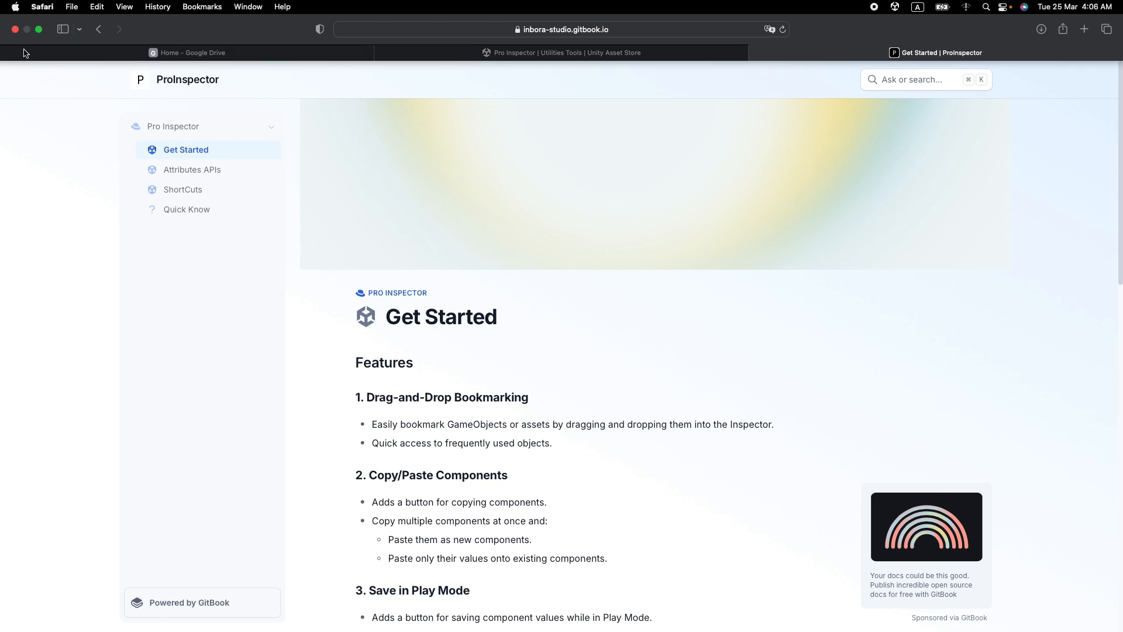
- Close the Safari window, leaving its Google Drive page, and minimize the Unity Hub window to show the desktop
left_click(14, 32)
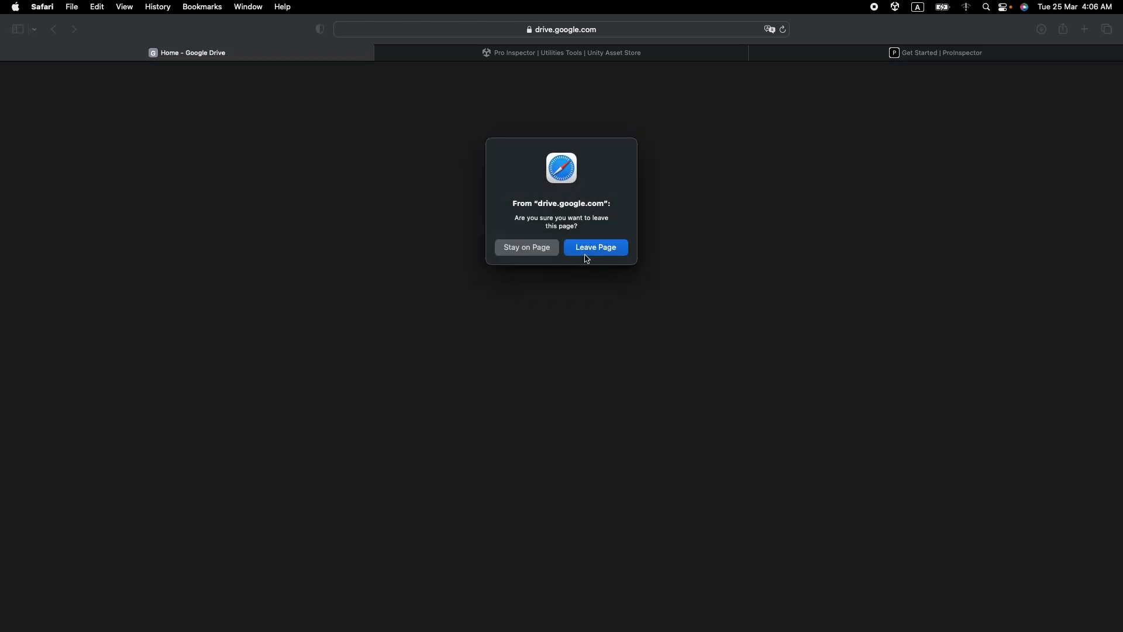
left_click(590, 247)
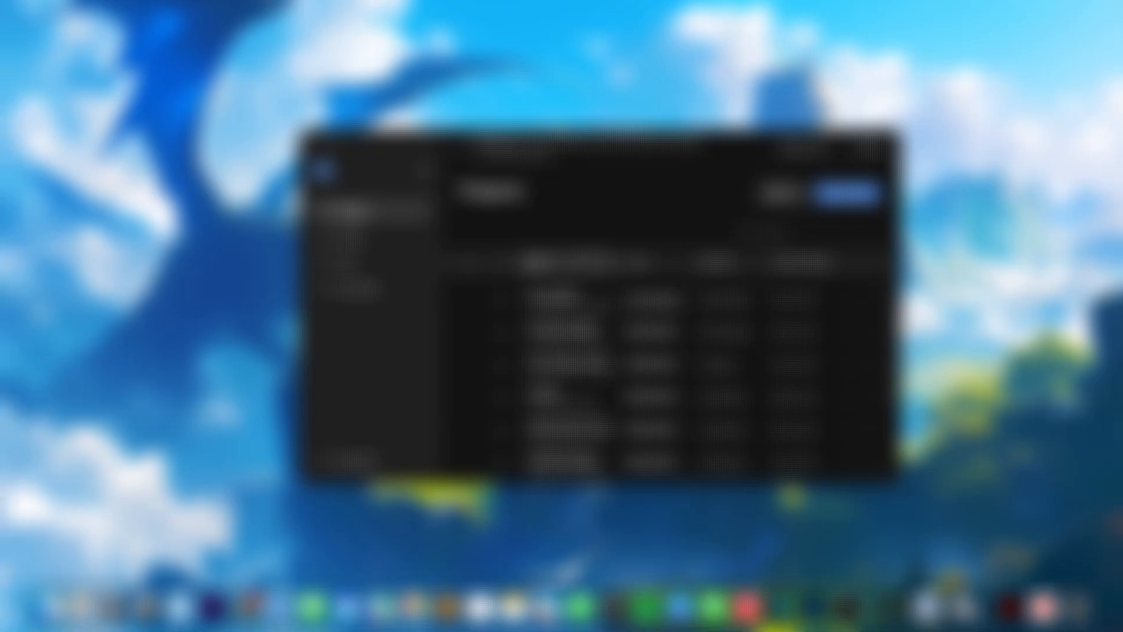
left_click_drag(378, 149, 338, 157)
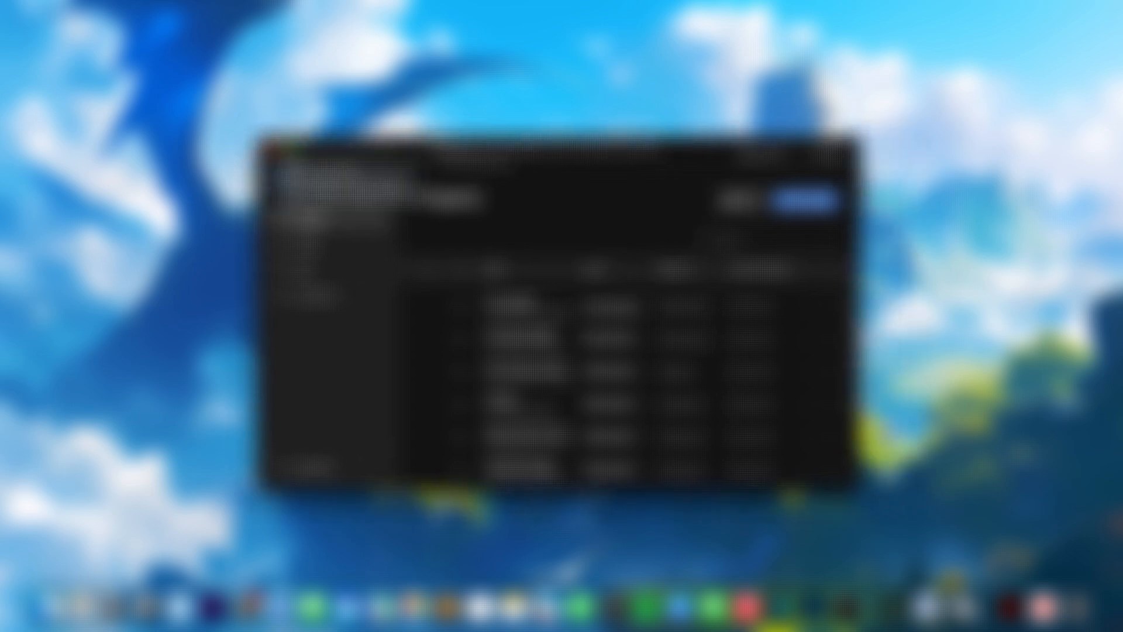
left_click(282, 150)
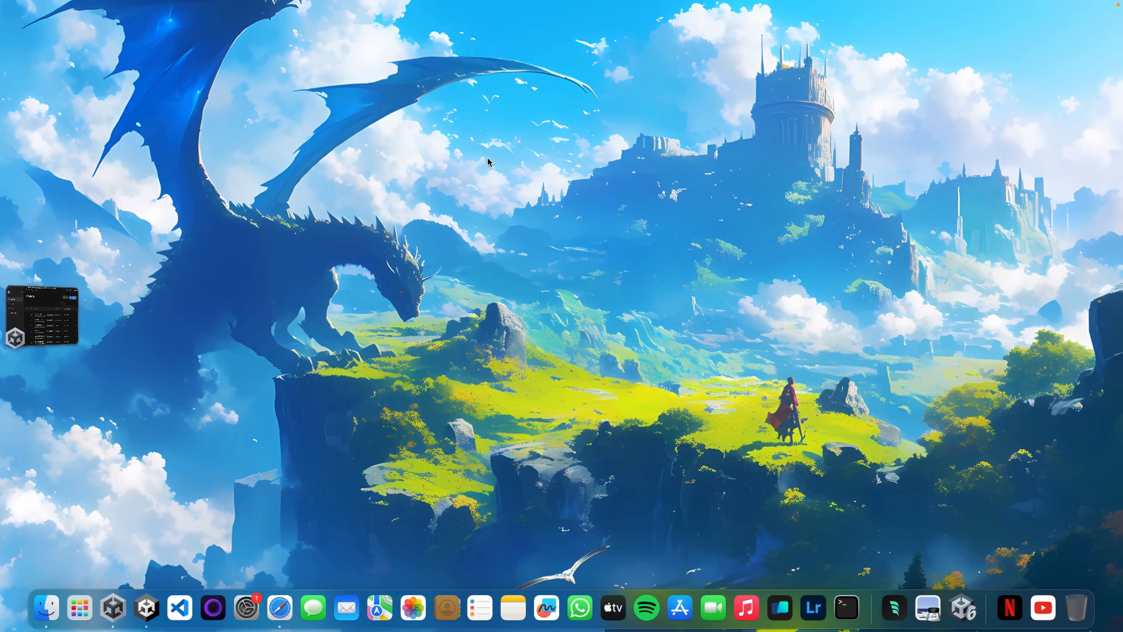